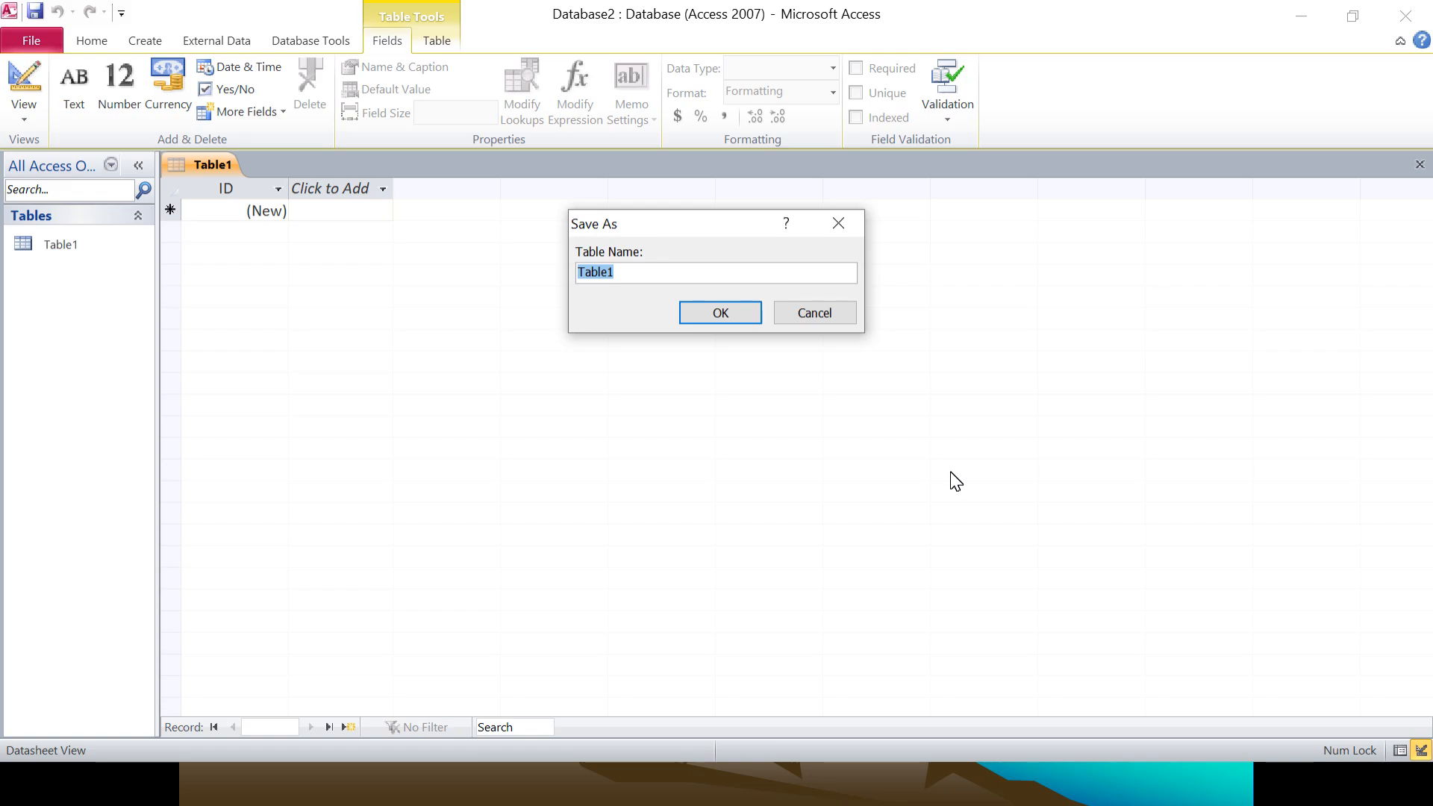
- Save the new table under the name tblPatient
type("tblPatient")
left_click(732, 315)
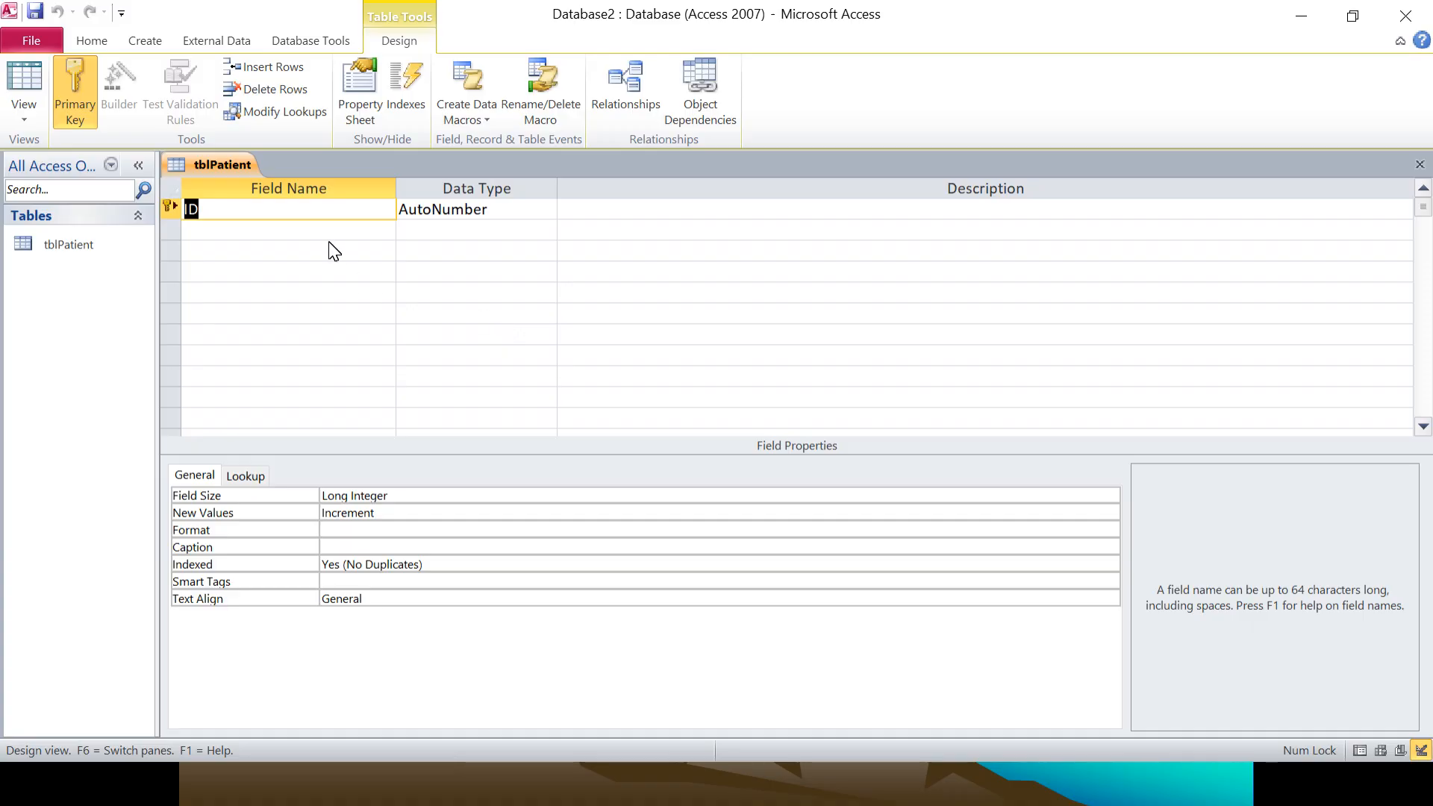
- Restore the Access window to a smaller size and place the New Patient- Accession Excel workbook beside it, stretched to a similar height
left_click(1350, 16)
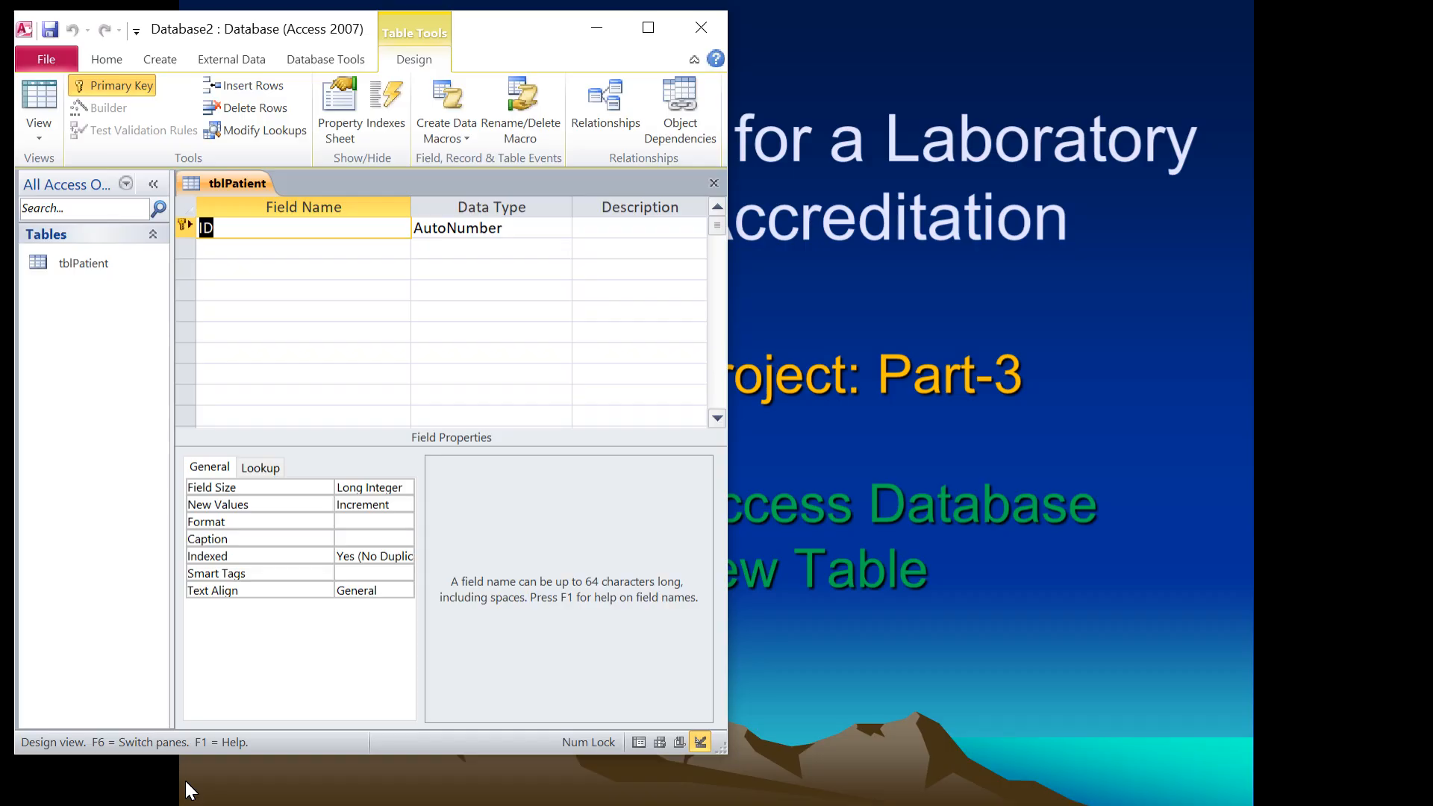
key("alt+Tab")
key("alt+Tab")
key("alt+Tab")
key("alt+Tab")
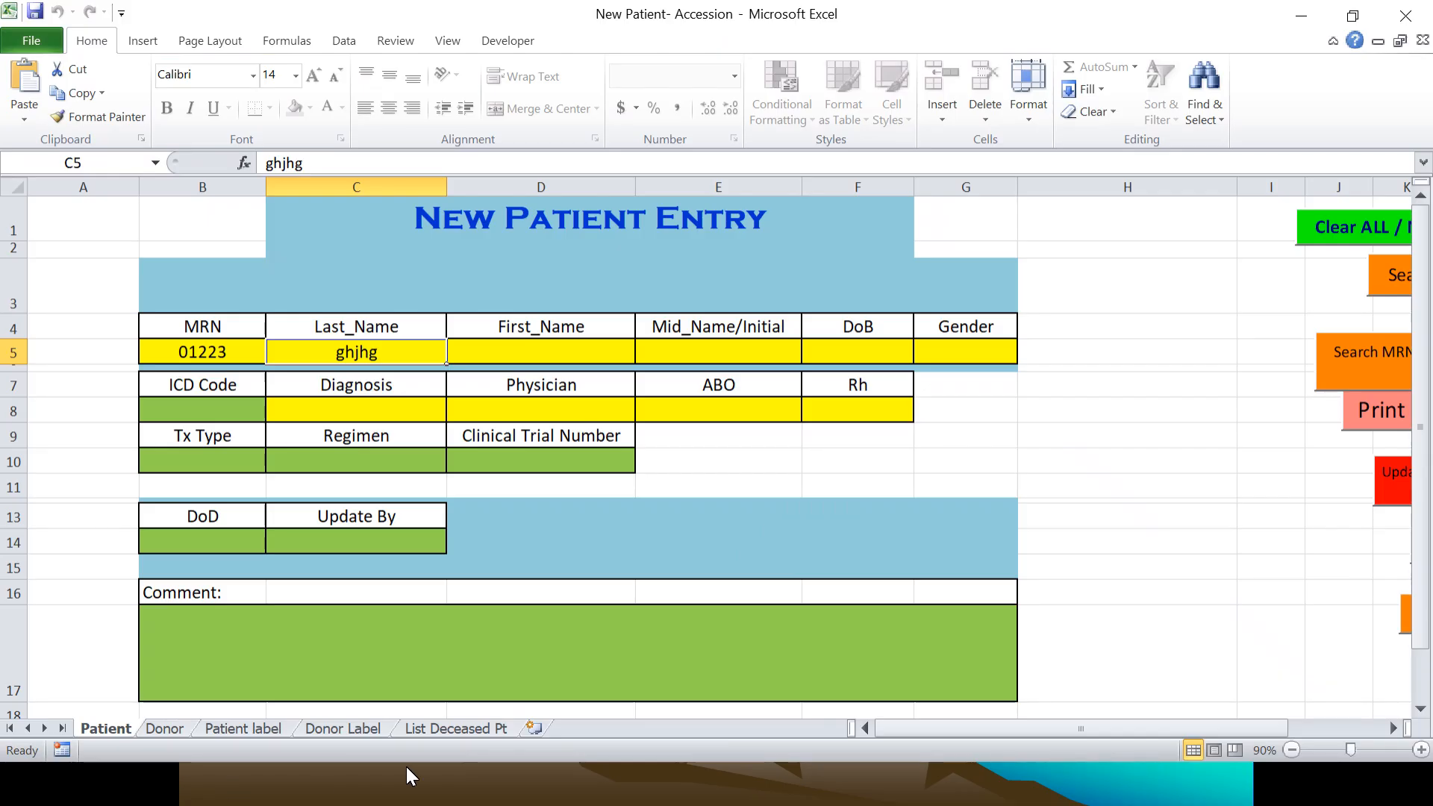
left_click(1352, 15)
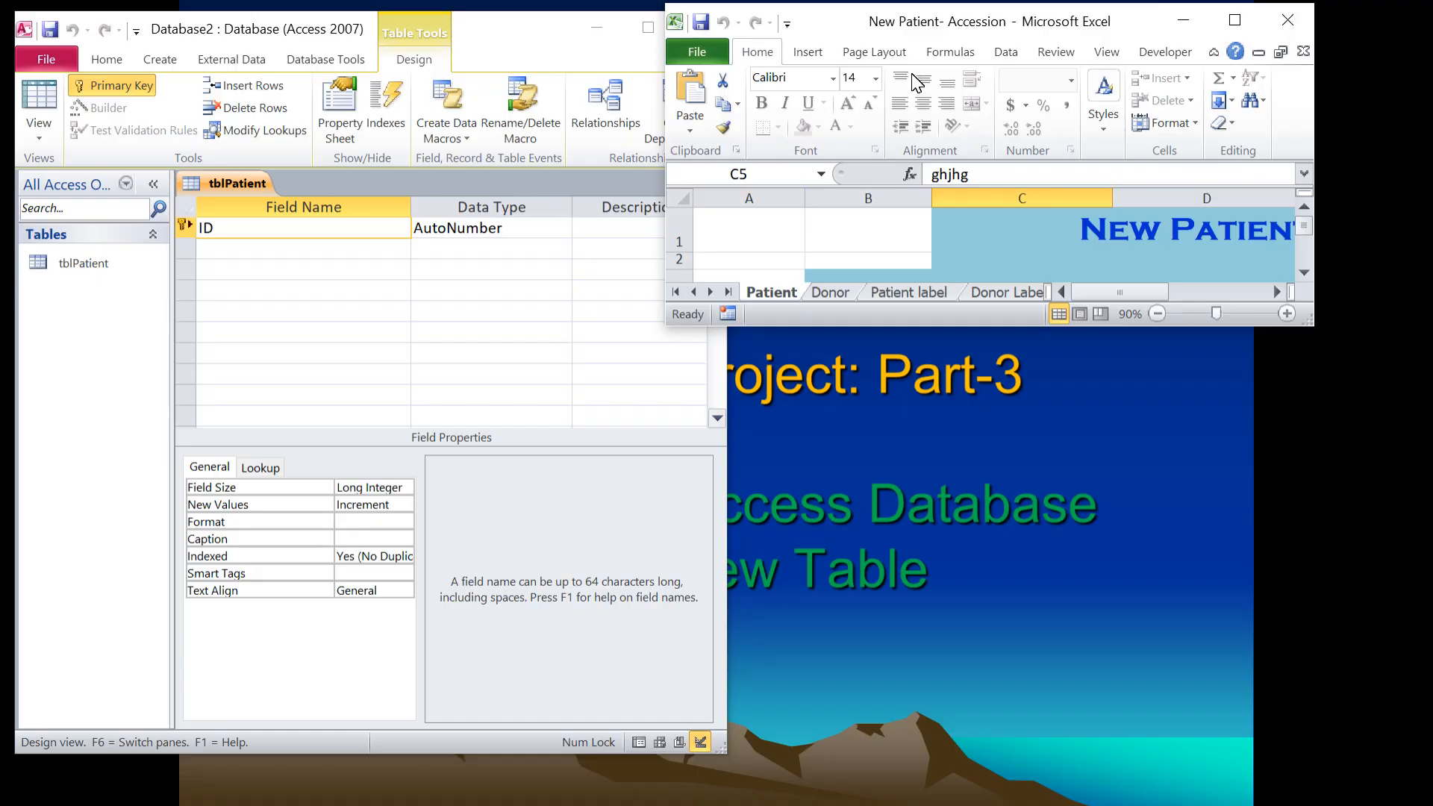
left_click_drag(981, 14, 1052, 29)
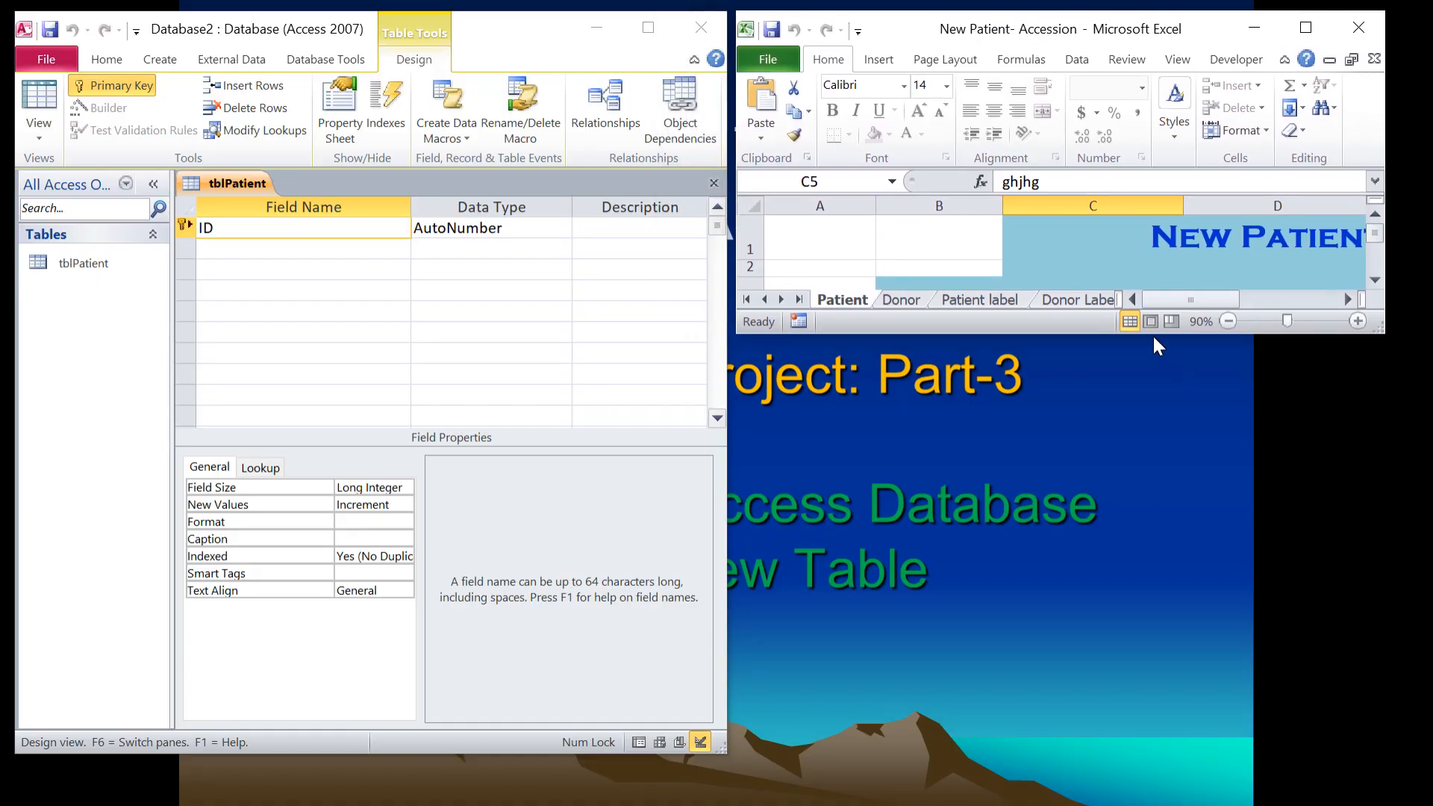
left_click_drag(1152, 333, 1161, 702)
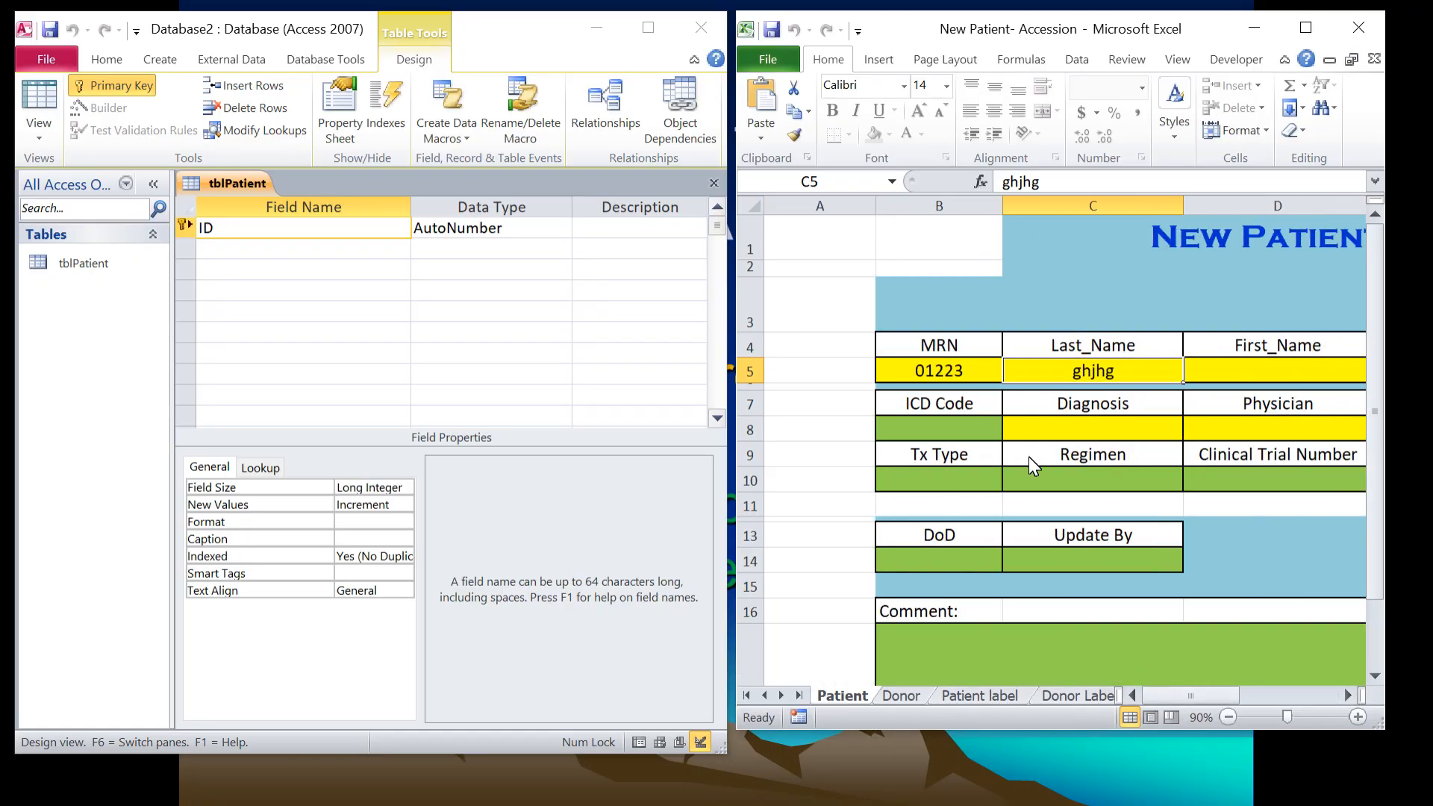
- Narrow the Field Name column and add a field named MRN with the Text data type below ID
left_click(252, 246)
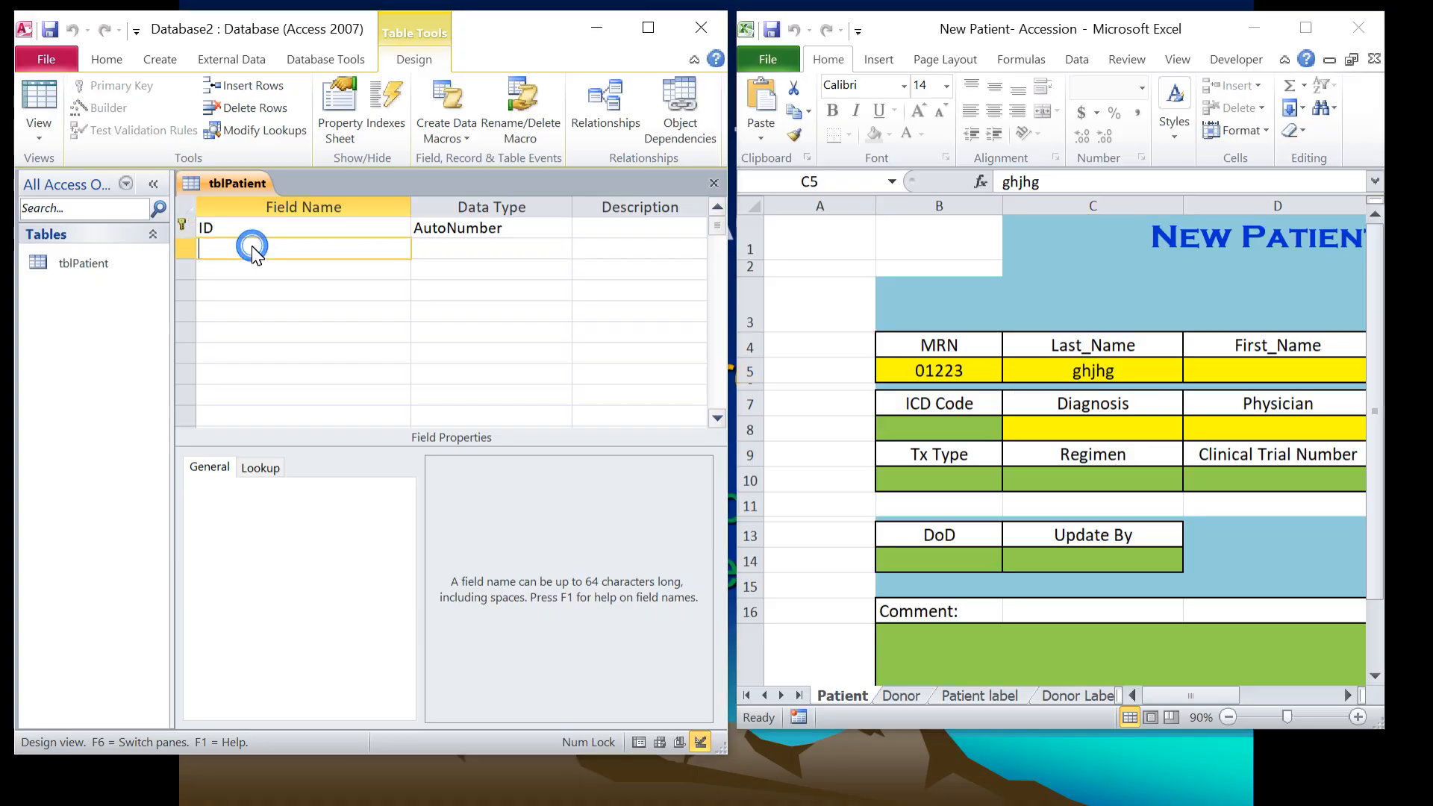
left_click_drag(411, 214, 317, 217)
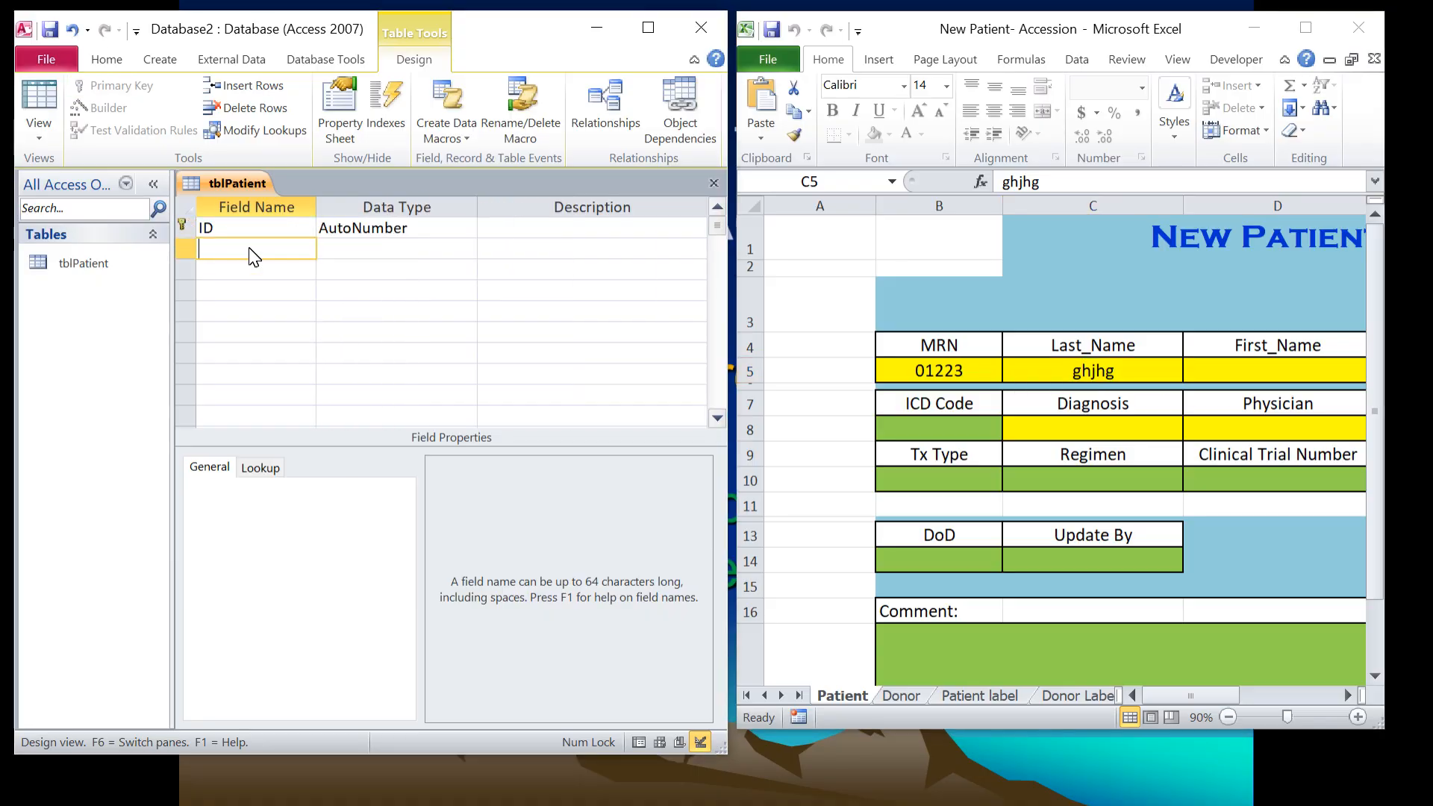
type("MRN")
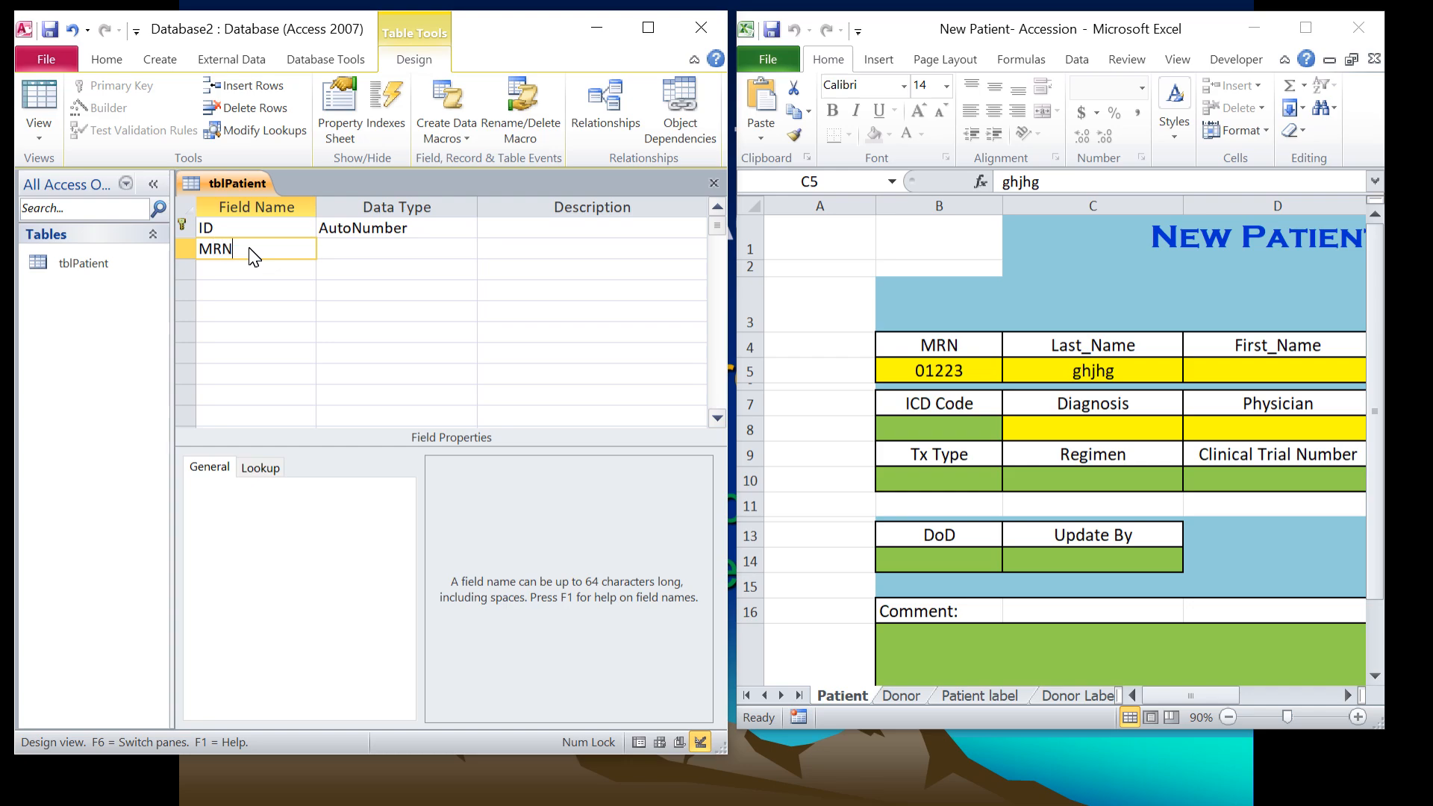
left_click(383, 250)
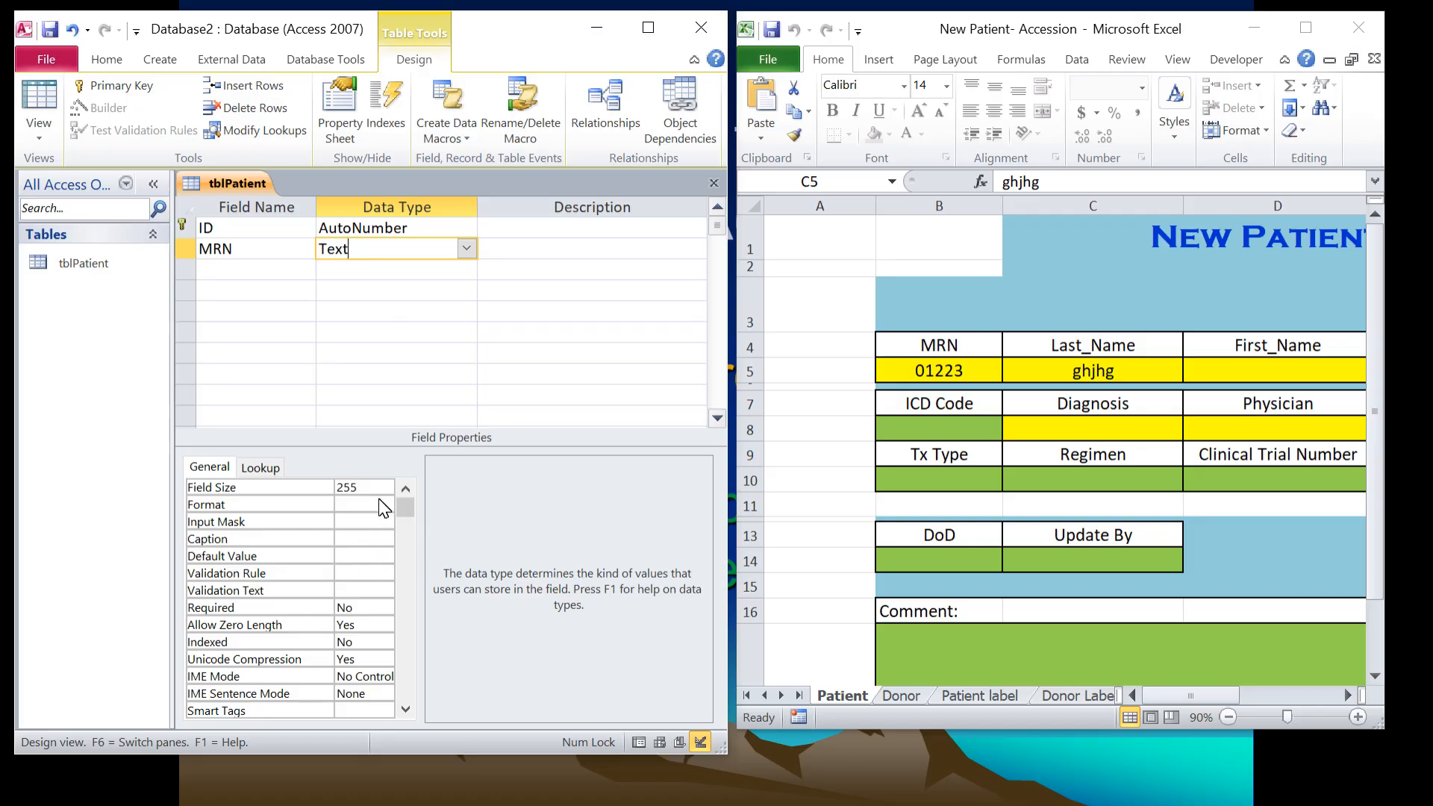
- Set the MRN field size to 15 and widen the value column of the field properties
left_click(363, 487)
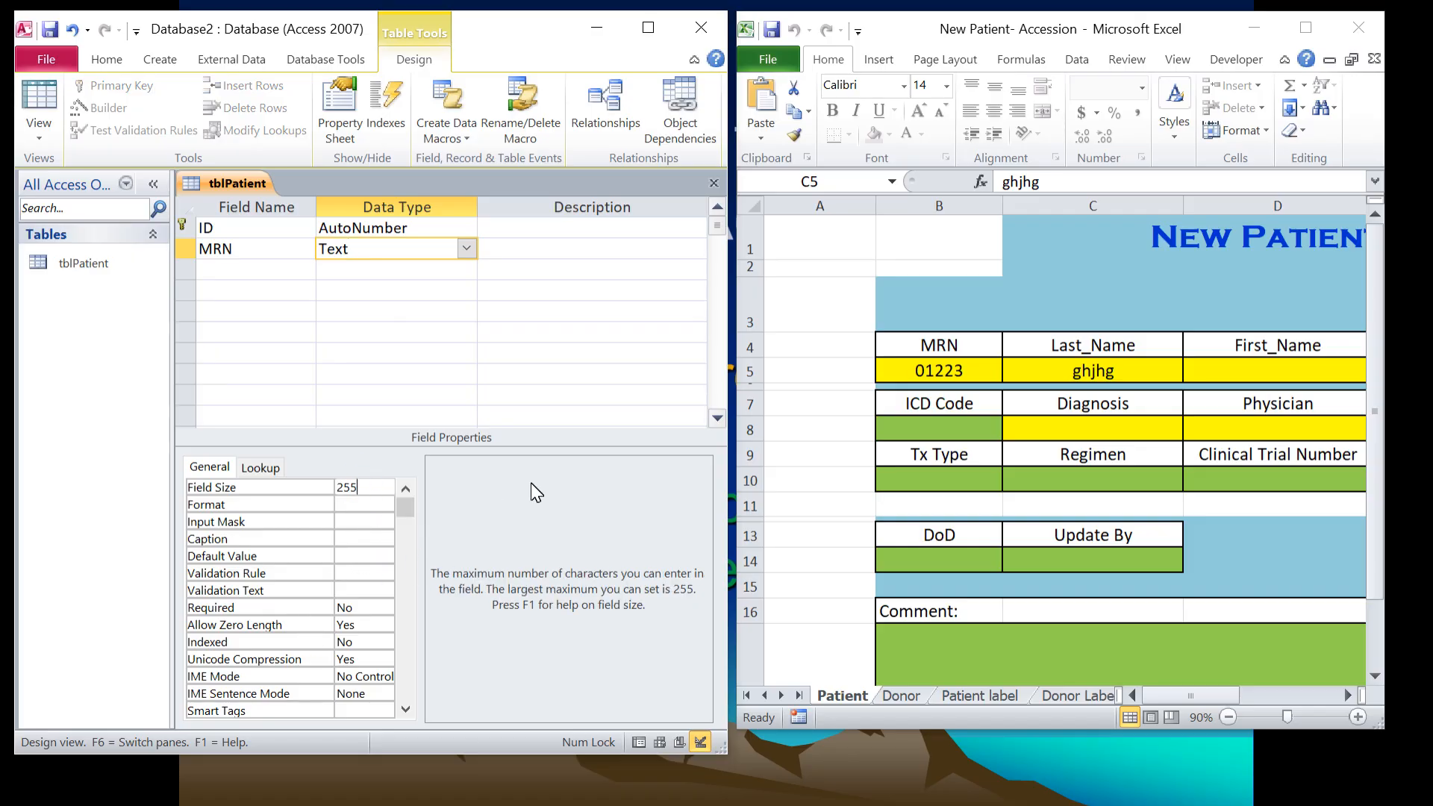
key("BackSpace")
key("BackSpace")
key("BackSpace")
type("15")
left_click_drag(333, 574, 317, 582)
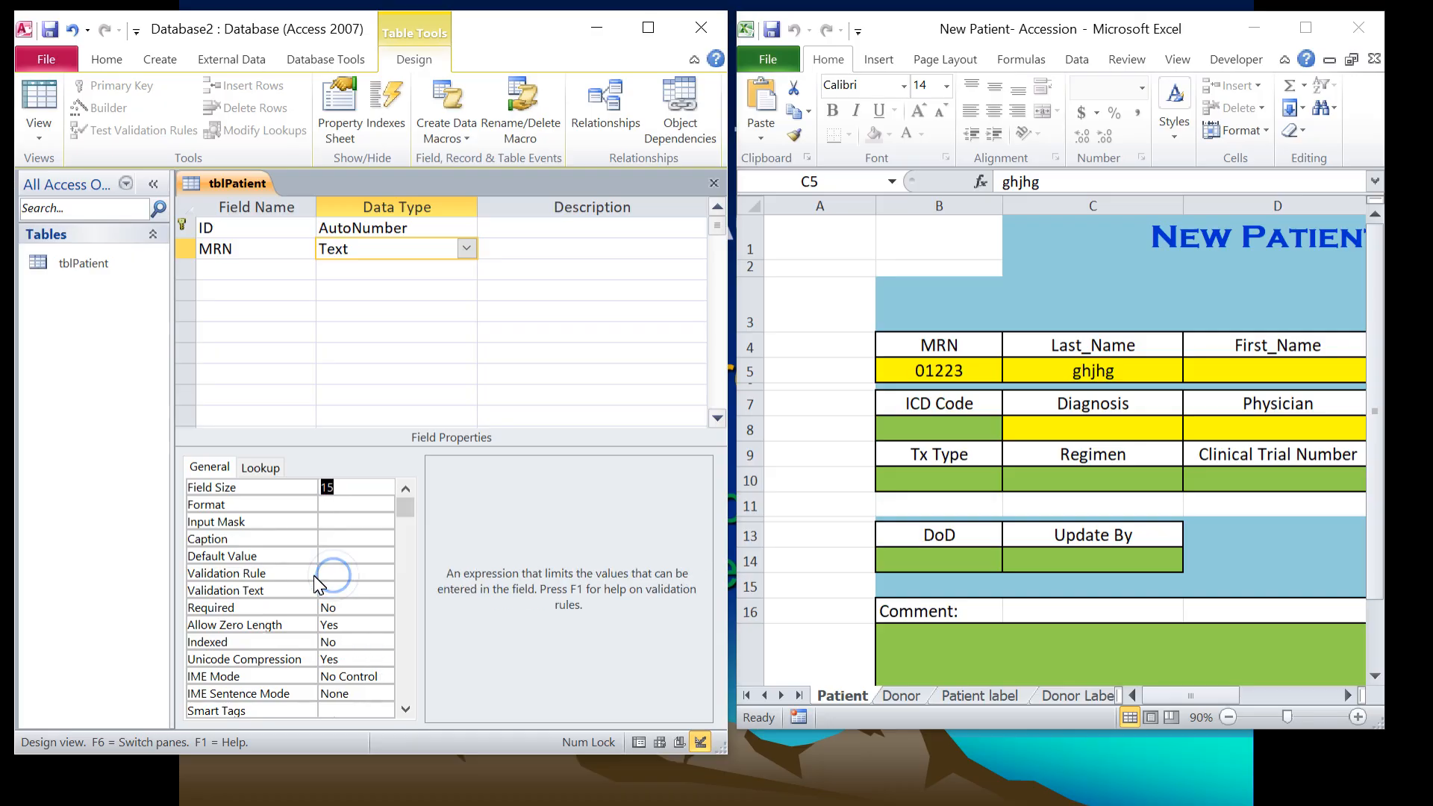
- Set Required to Yes and Allow Zero Length to No for the MRN field
left_click(336, 608)
left_click(384, 607)
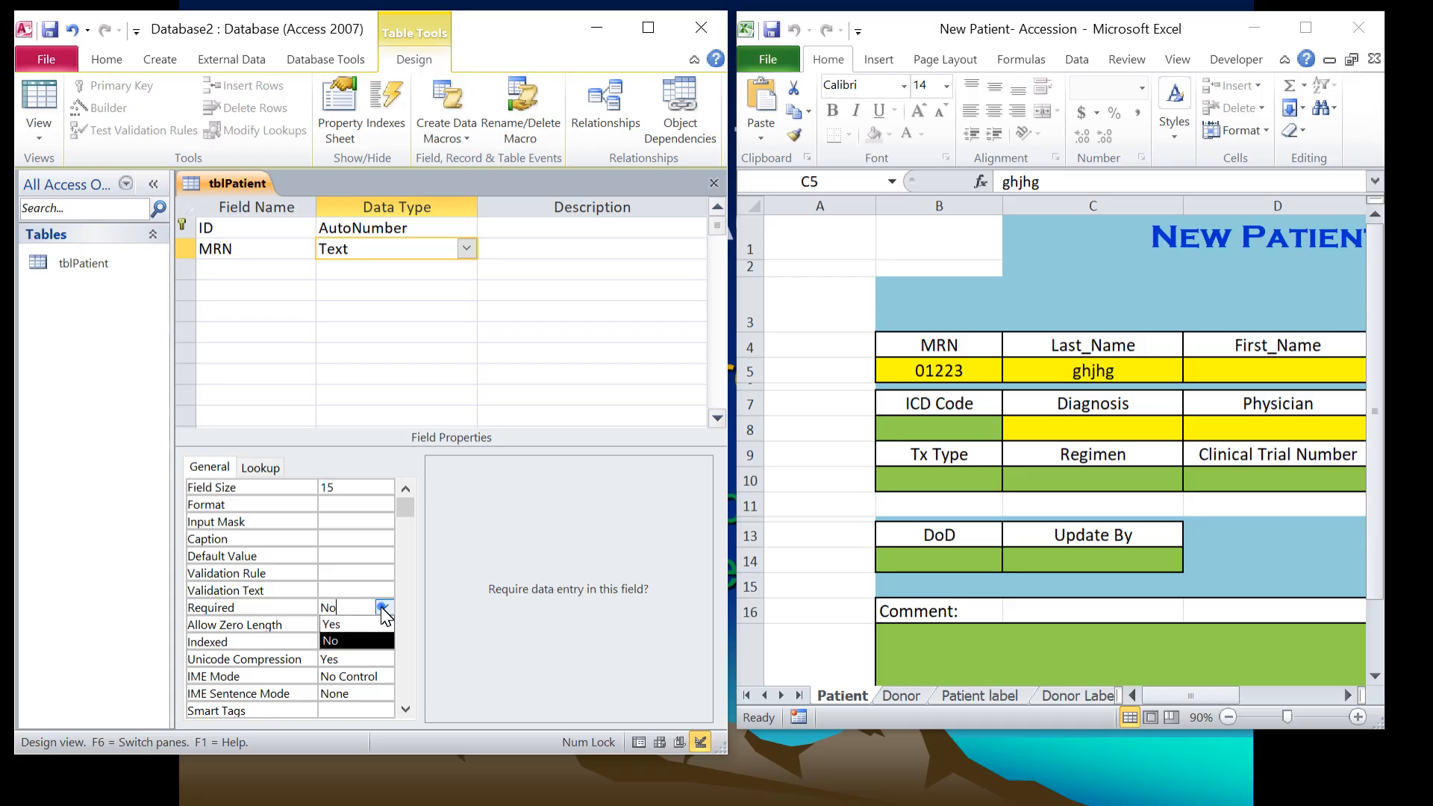
left_click(345, 626)
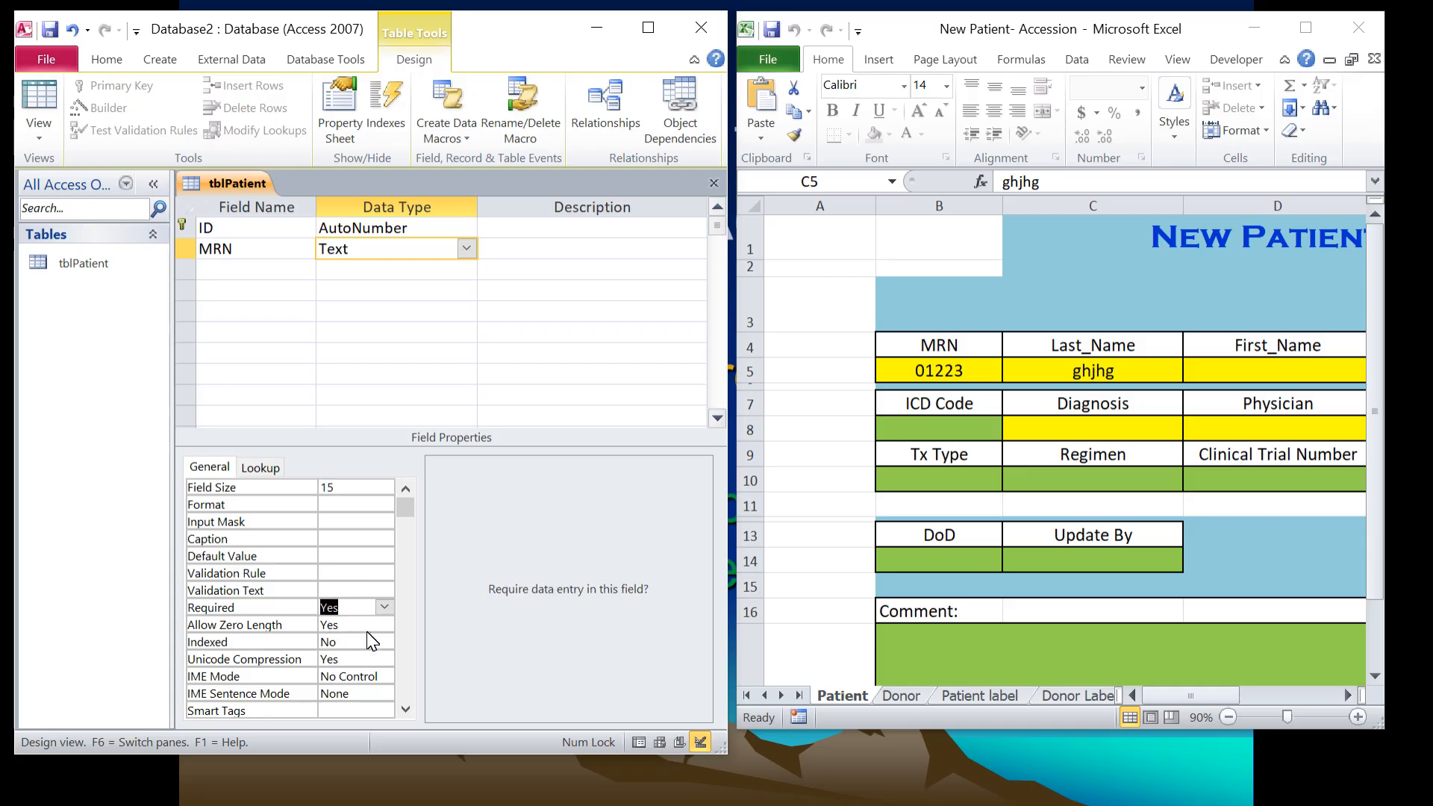
left_click(350, 624)
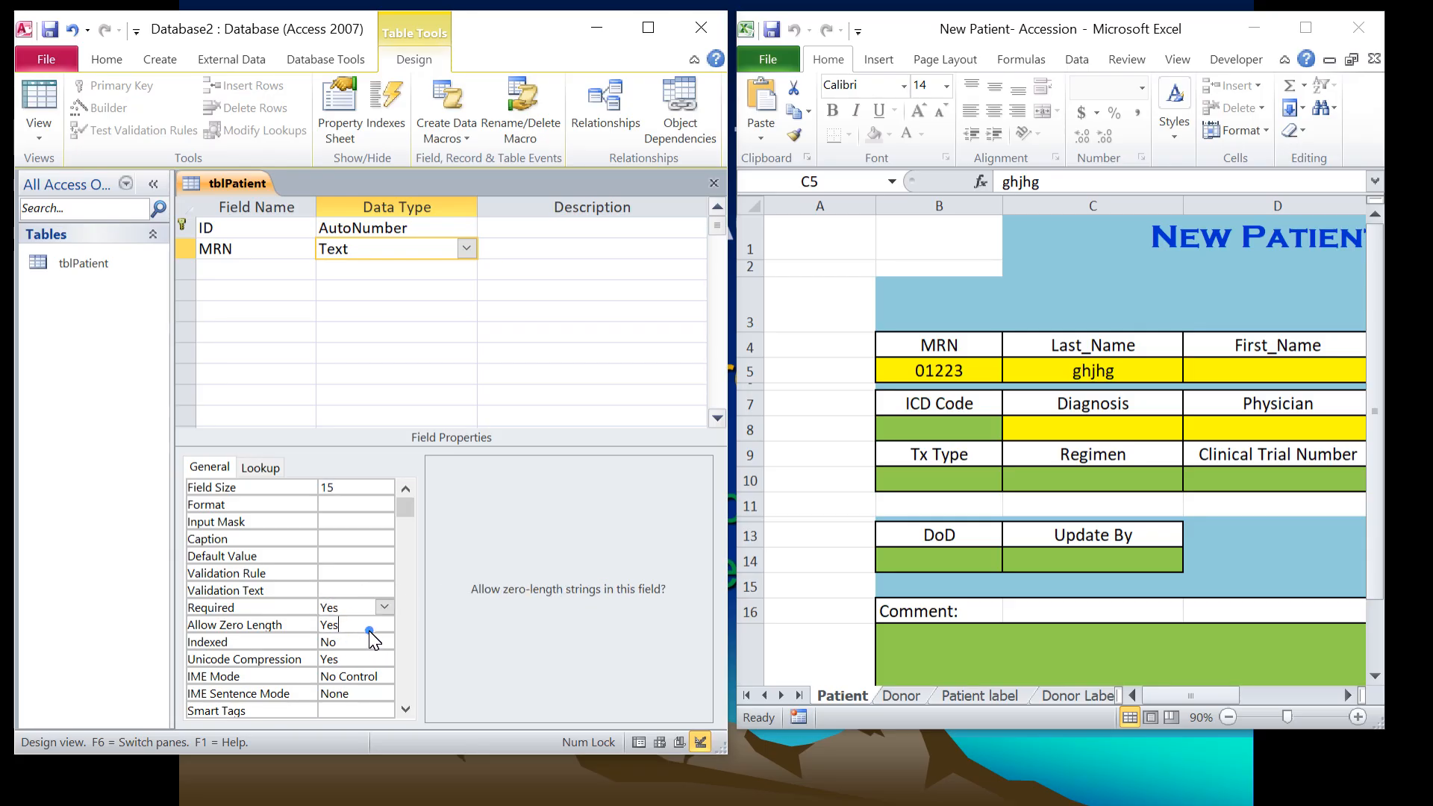
left_click(384, 624)
left_click(358, 658)
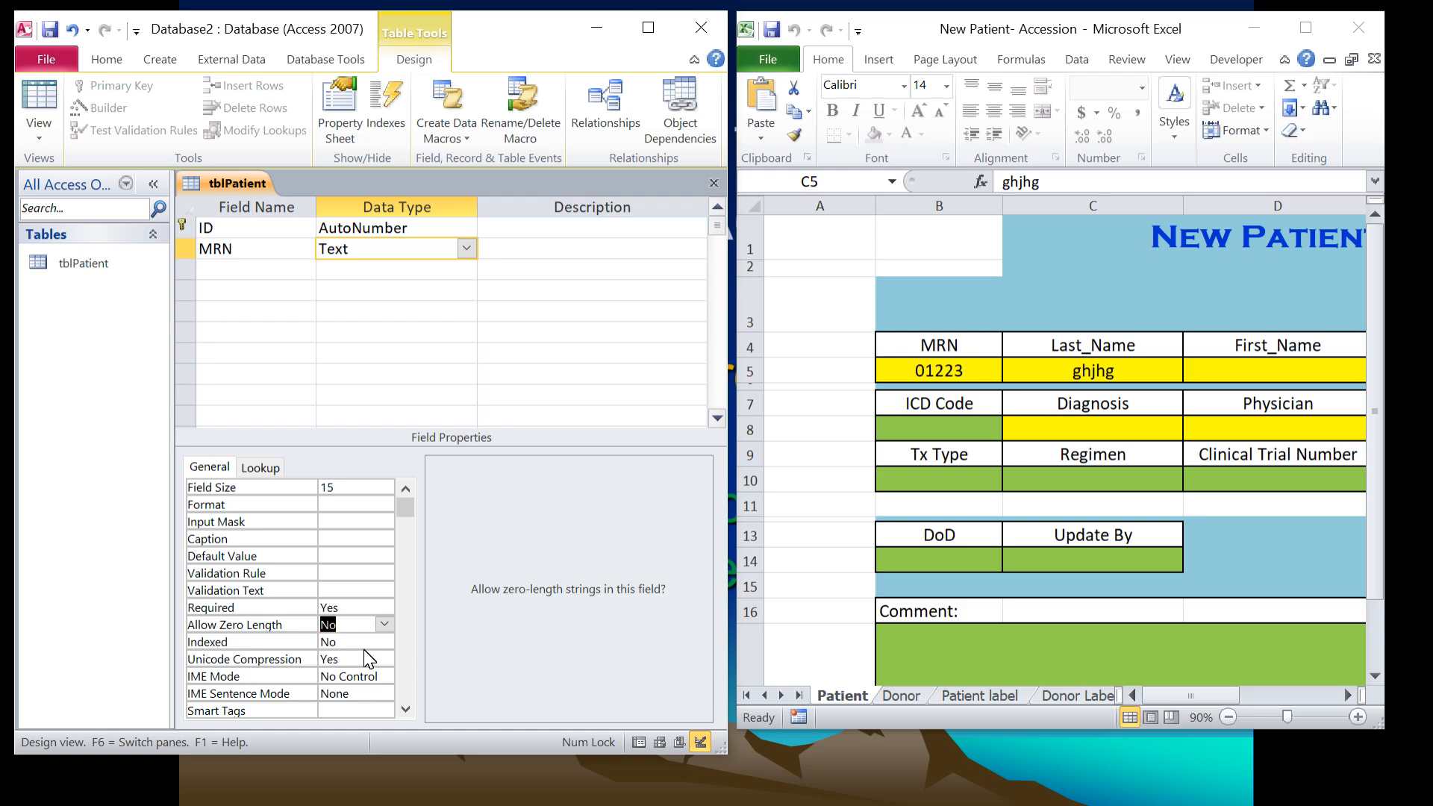
- Set the MRN field's Indexed property to Yes (No Duplicates)
left_click(363, 642)
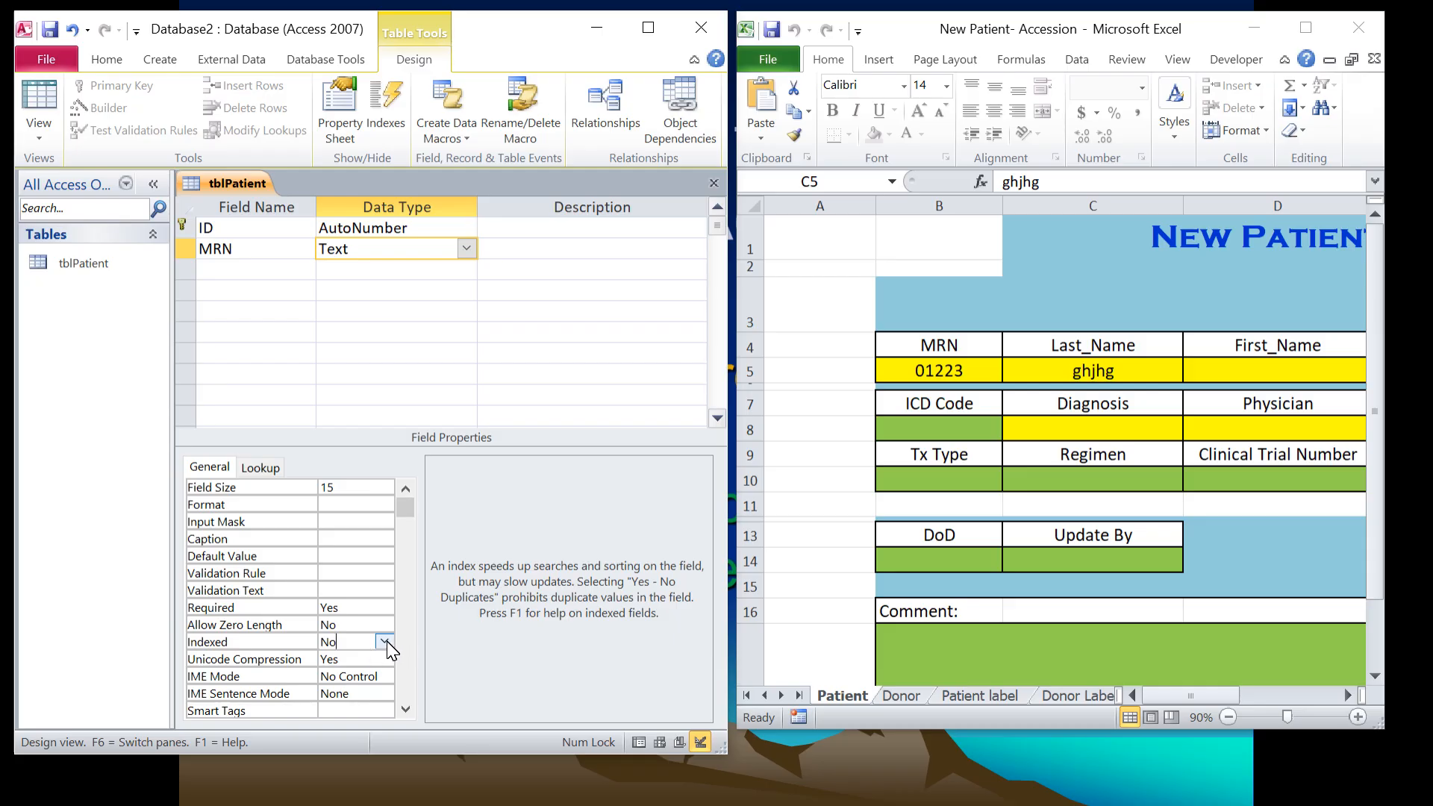
left_click(384, 641)
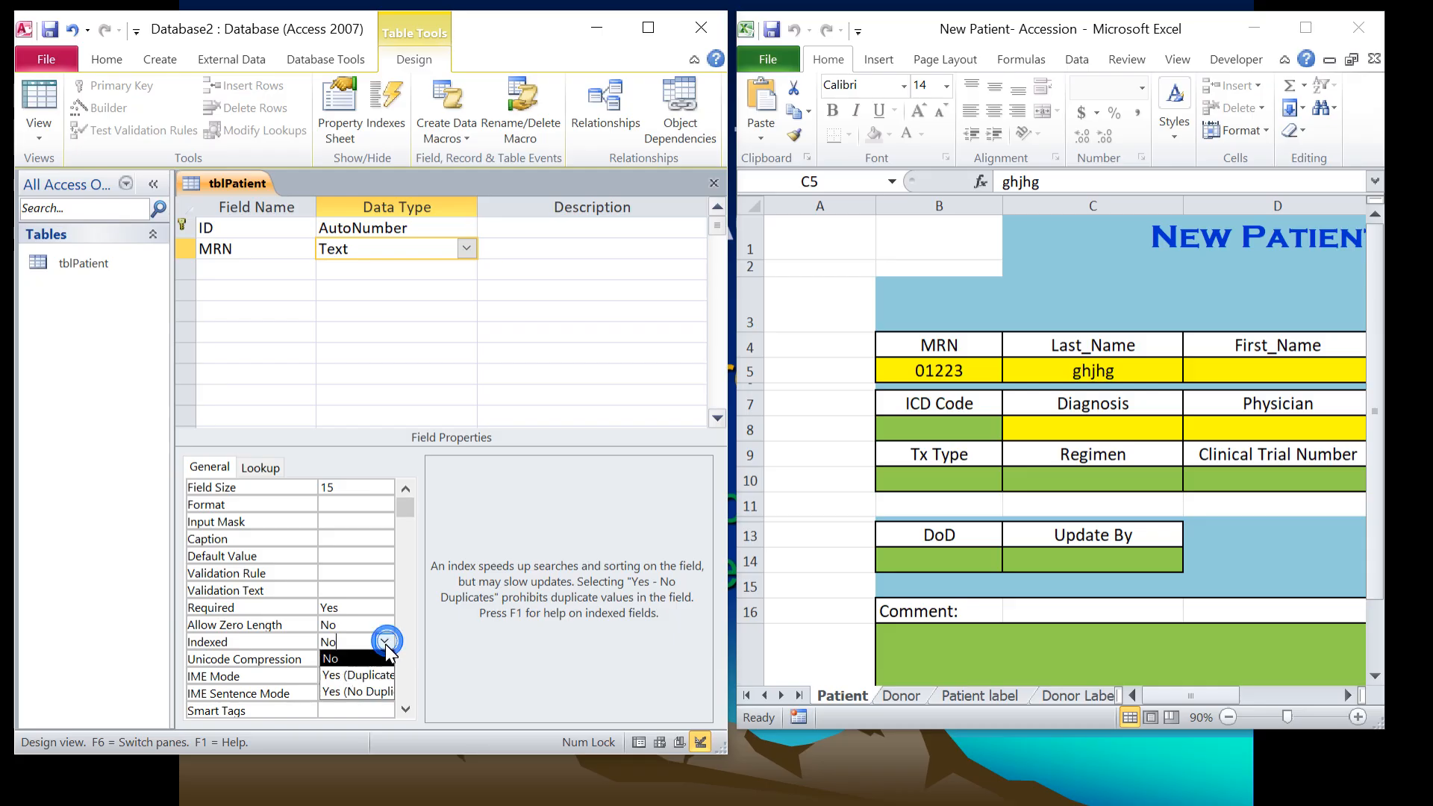
left_click(375, 693)
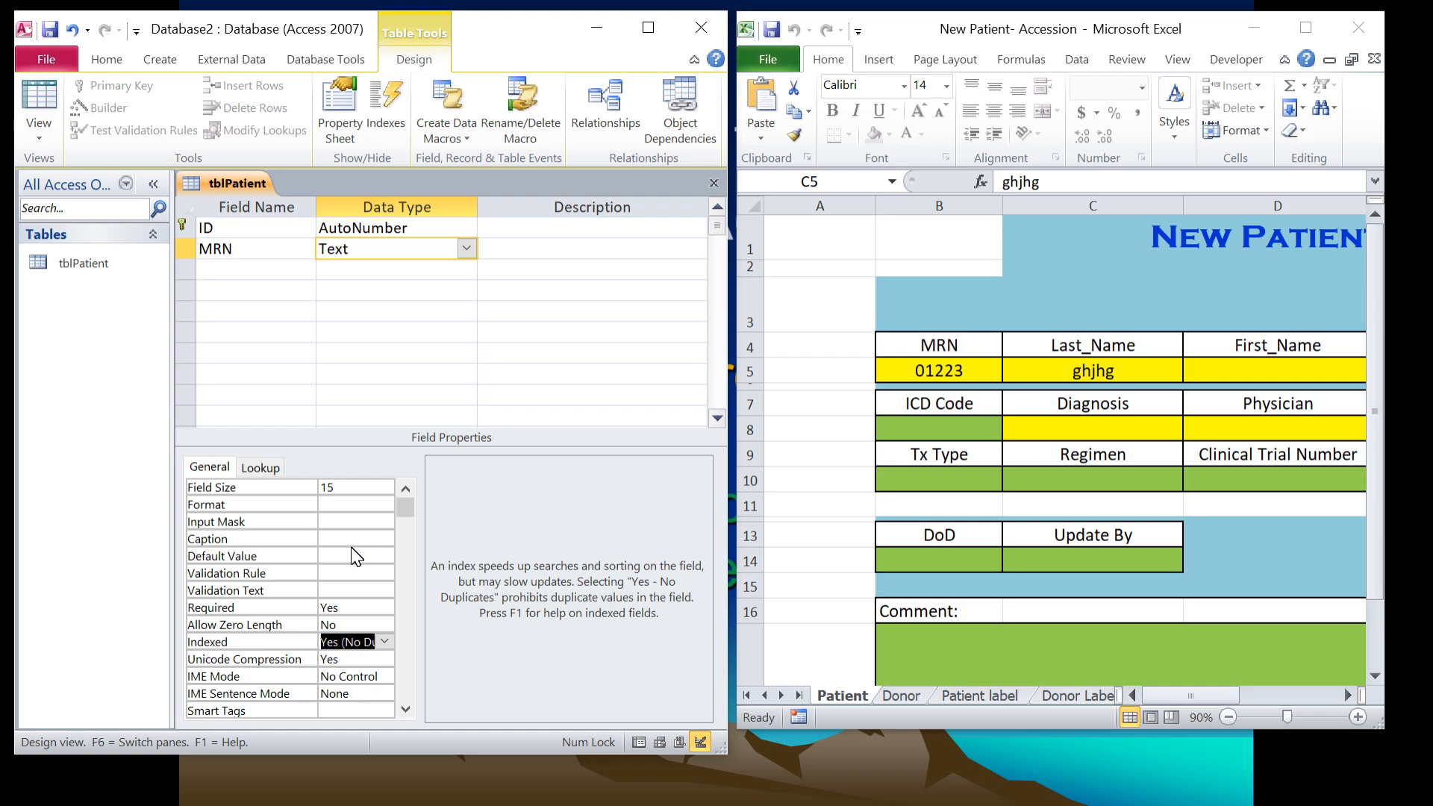
- Add a Last_Name field with the Text data type and a field size of 55
left_click(262, 269)
type("L")
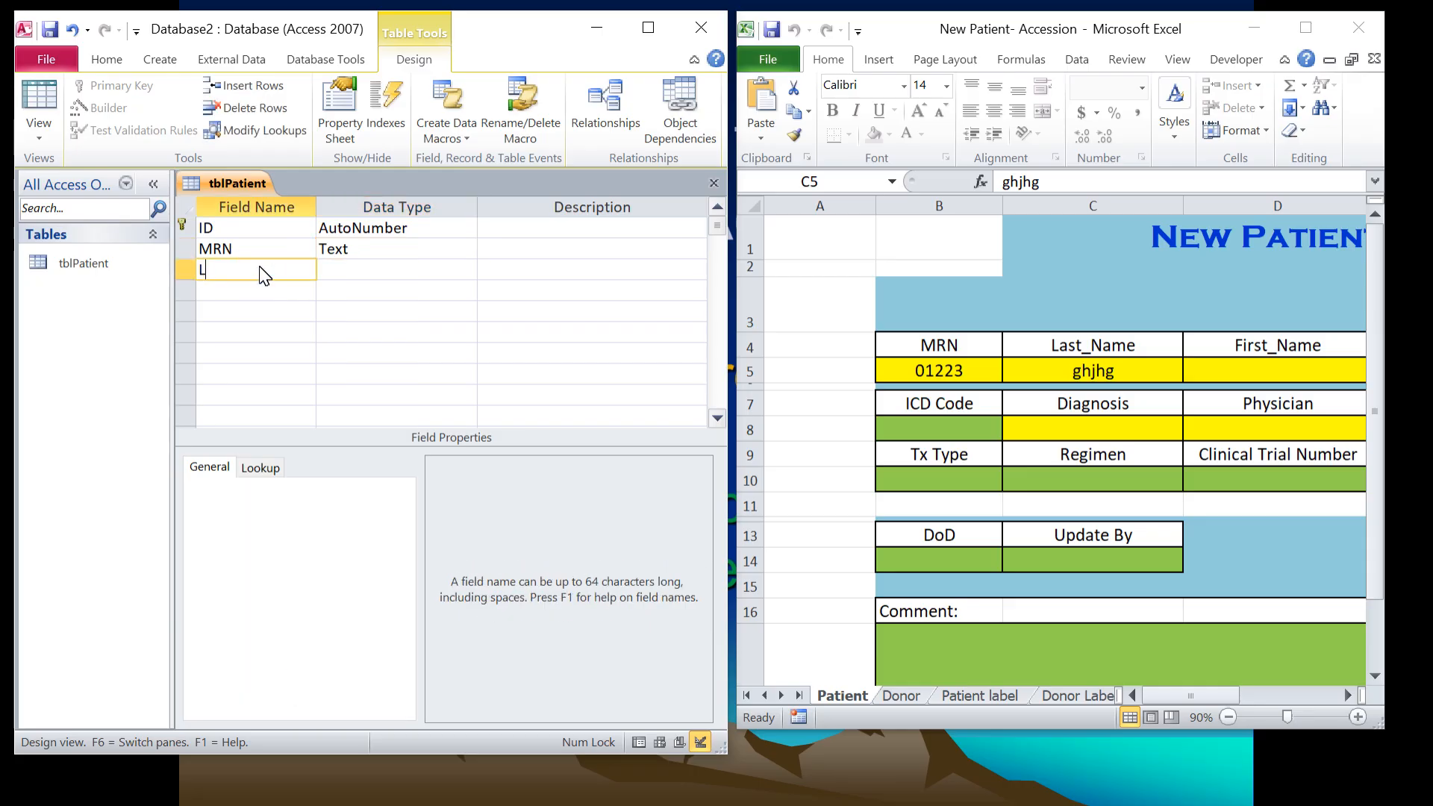
type("ast_Name")
left_click(415, 276)
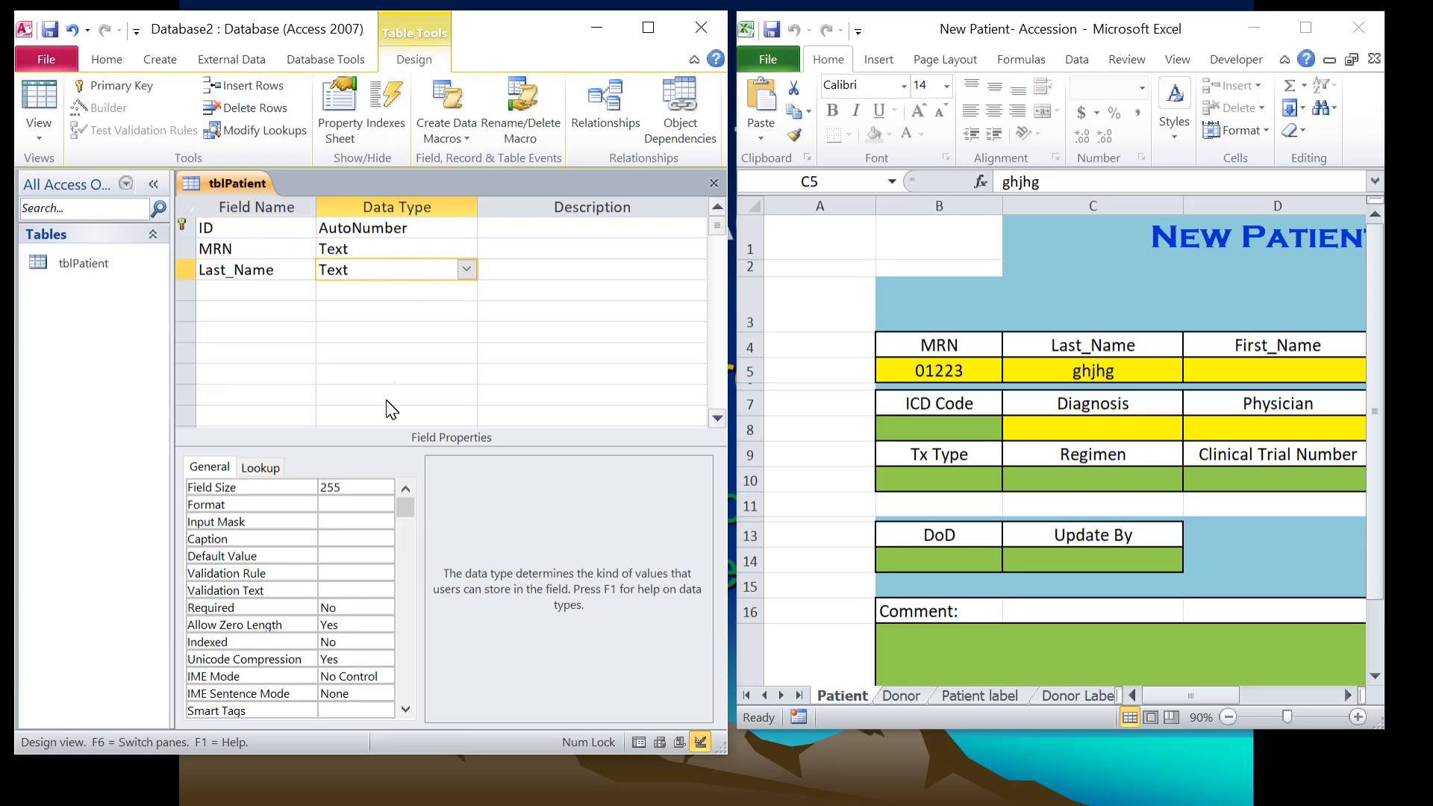
left_click(330, 488)
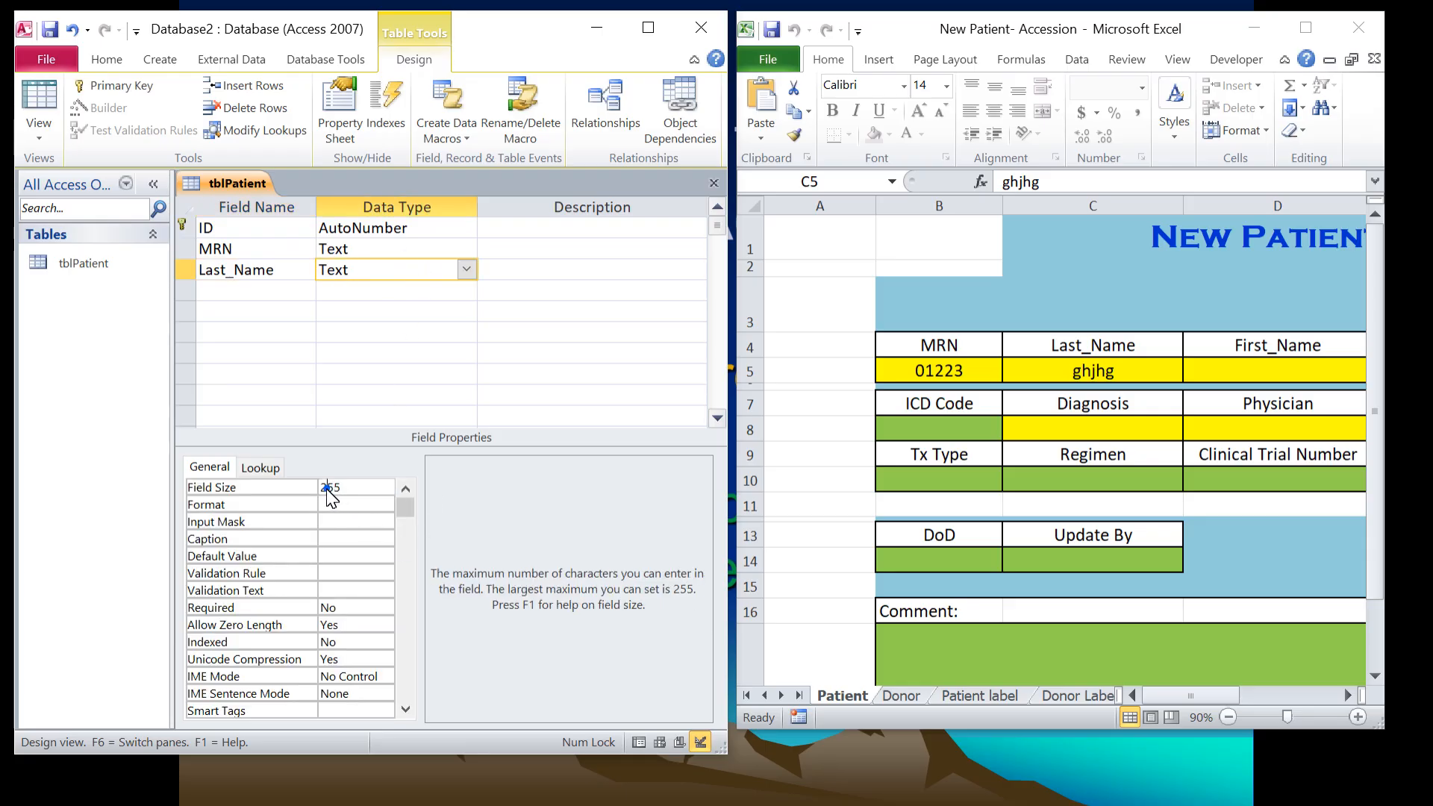
key("BackSpace")
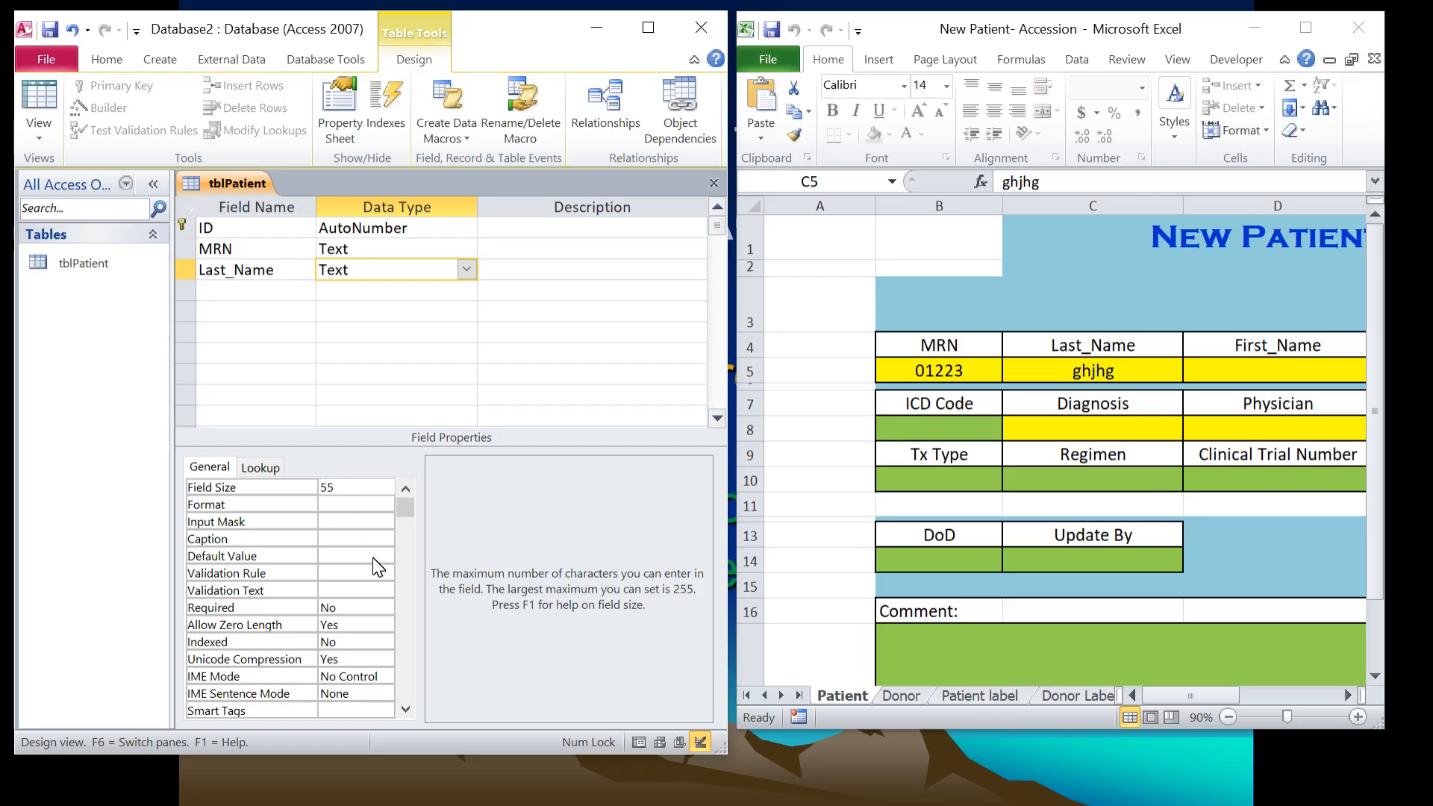
- Set Required to Yes and Allow Zero Length to No for the Last_Name field
left_click(379, 608)
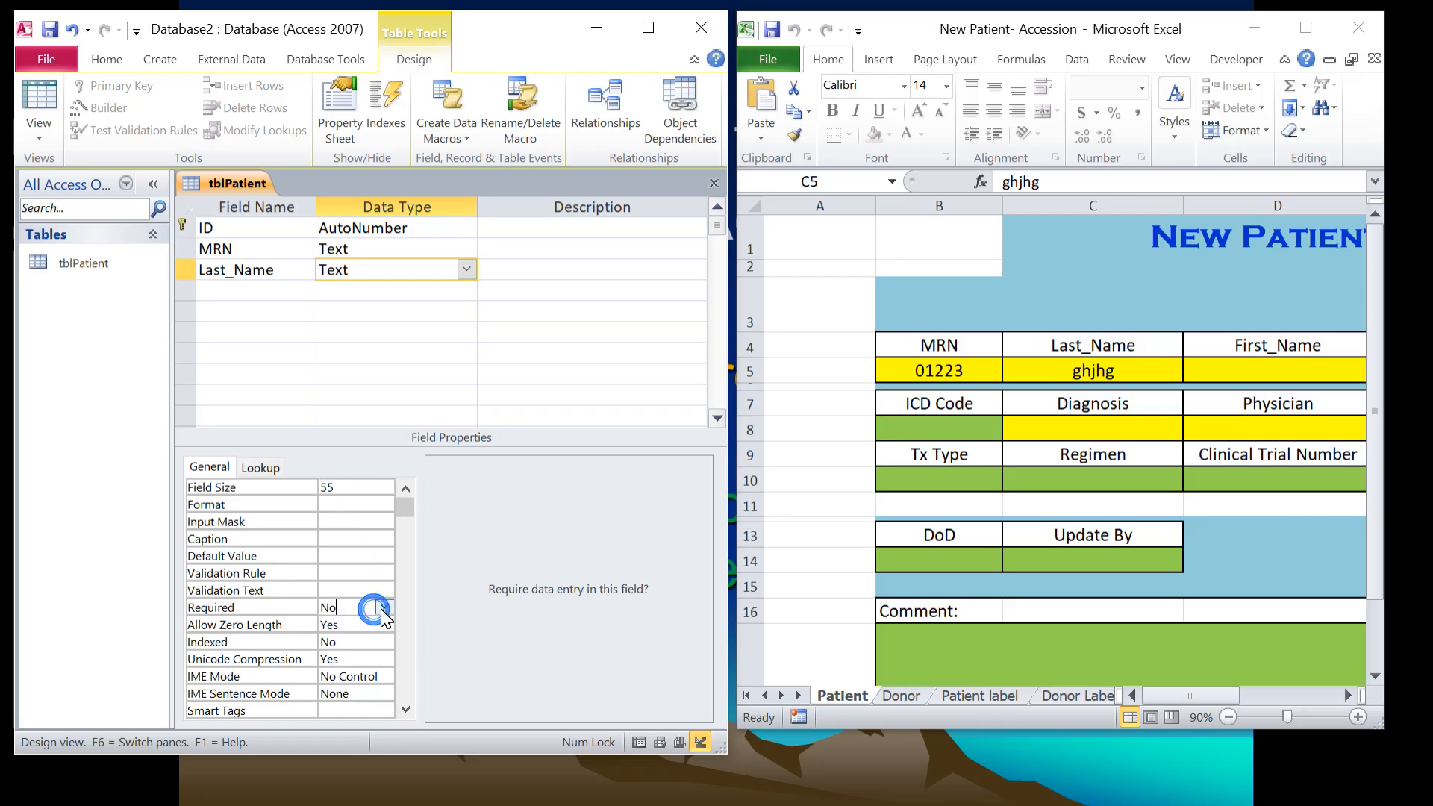
left_click(383, 607)
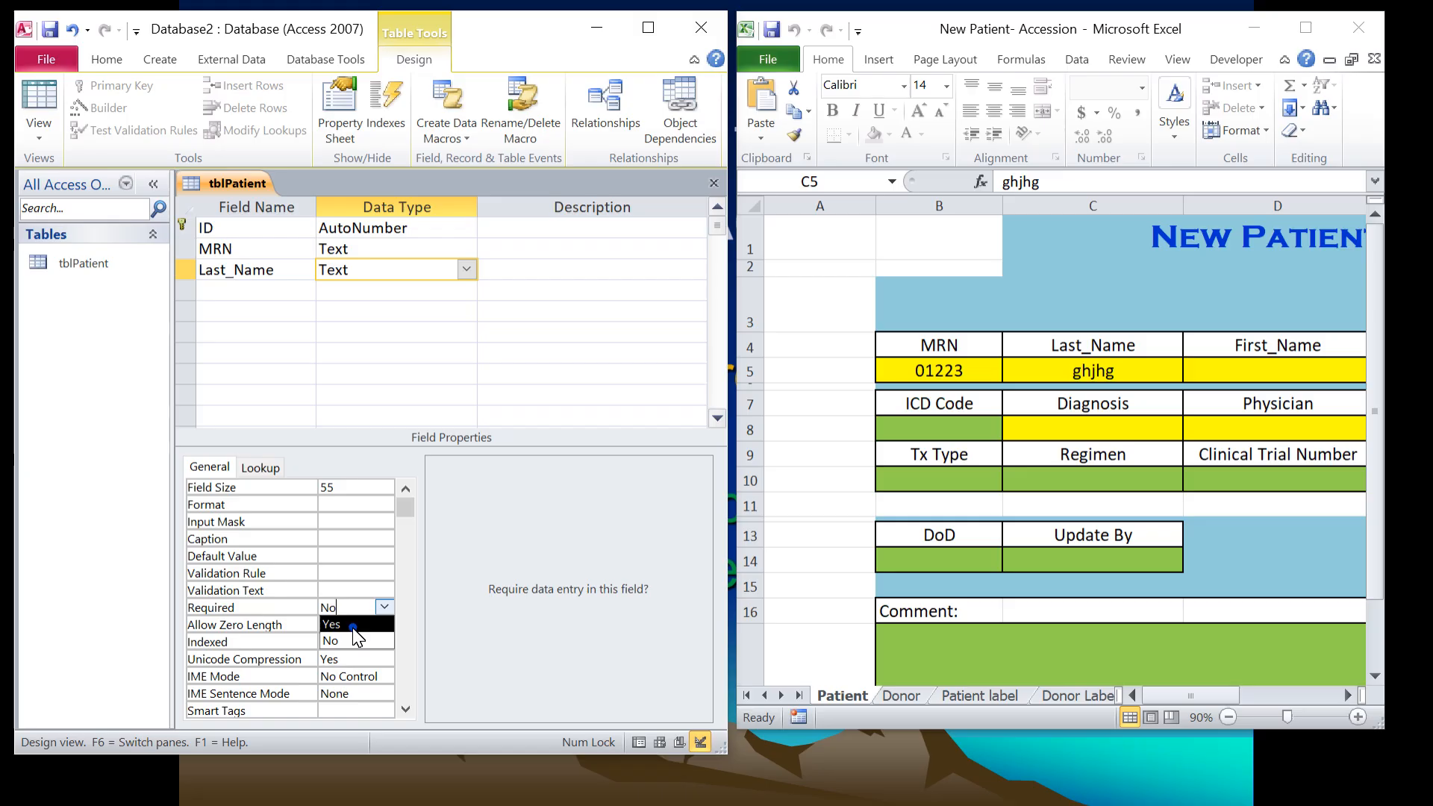
left_click(353, 625)
left_click(366, 625)
left_click(386, 625)
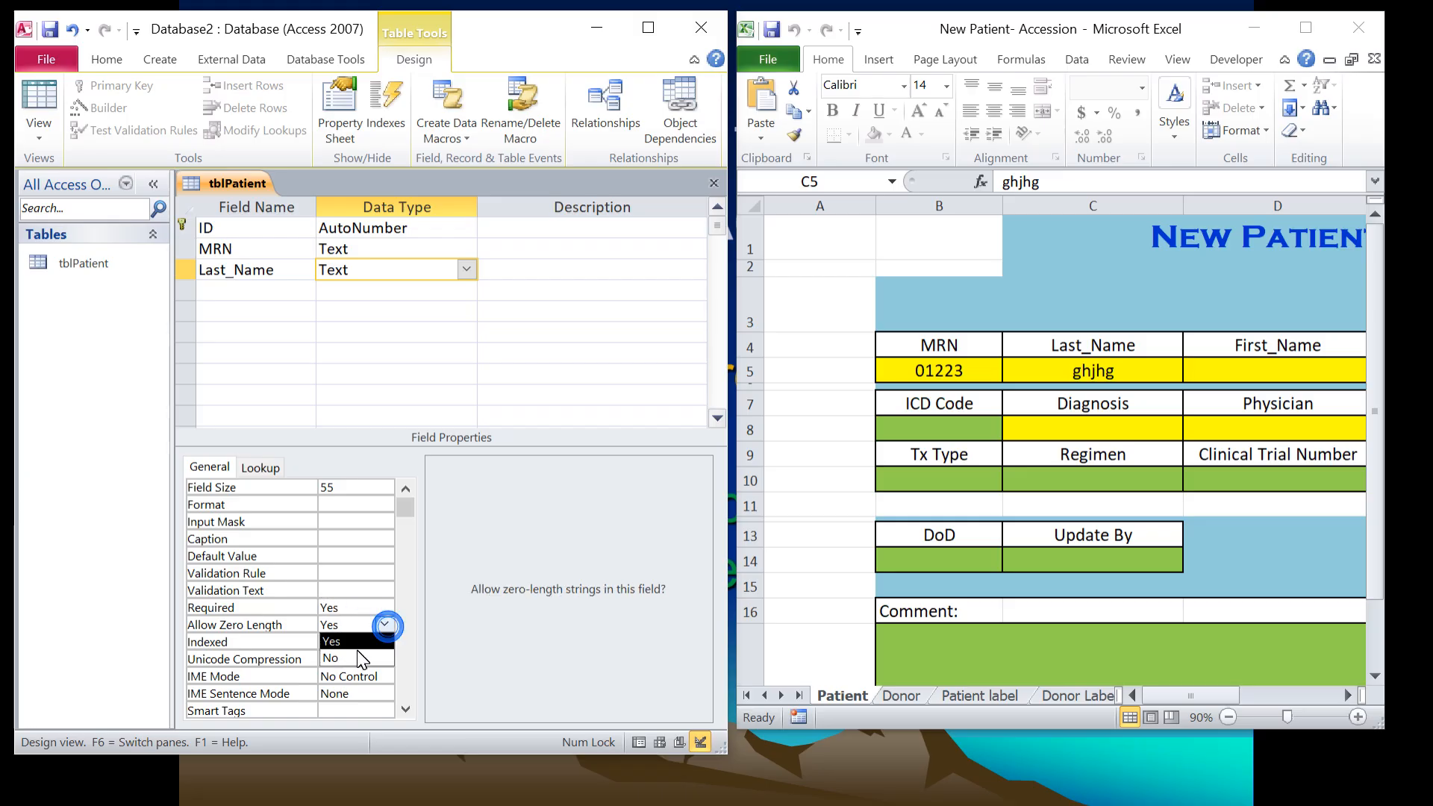
left_click(358, 657)
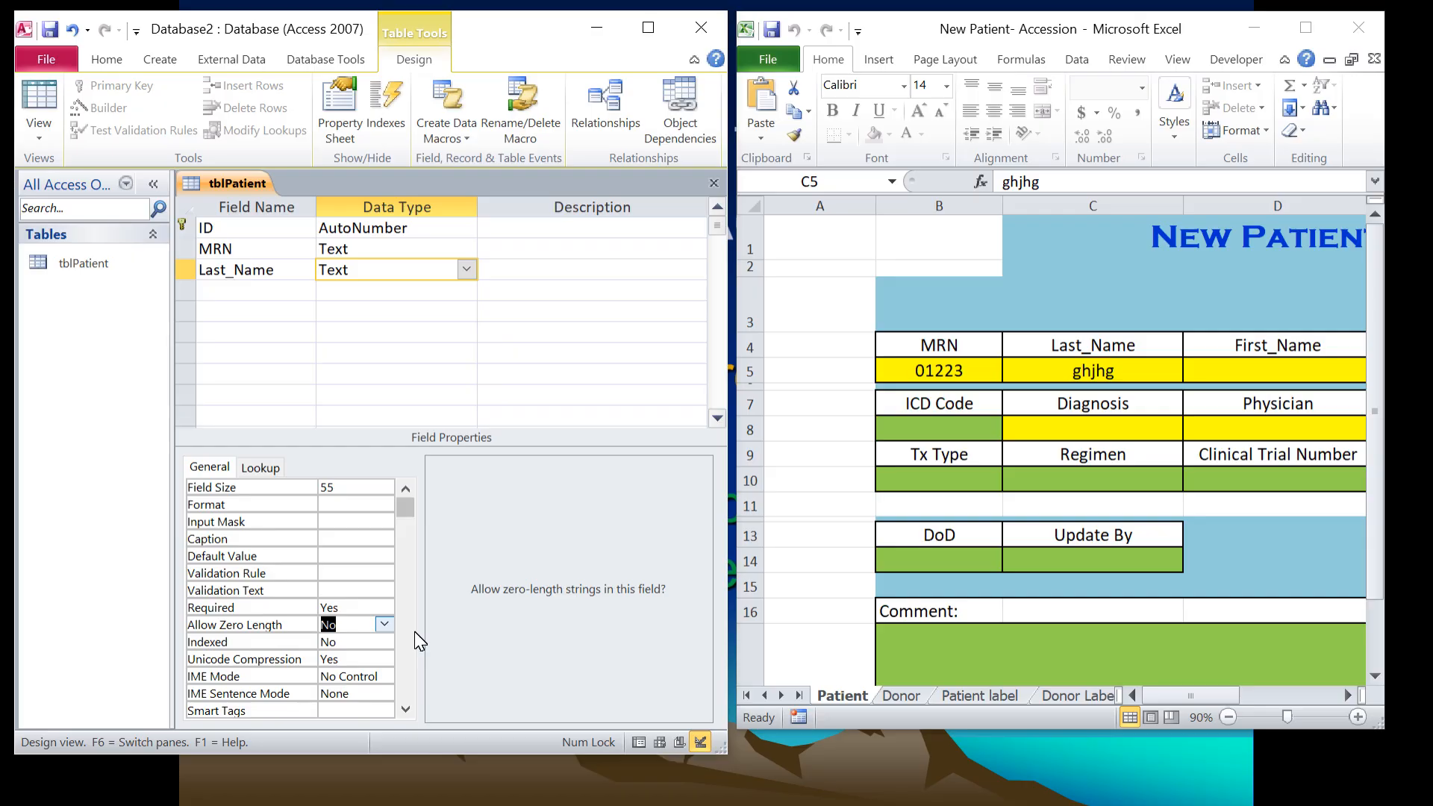
- Add a First_Name field with the Text data type and a field size of 55
left_click(293, 296)
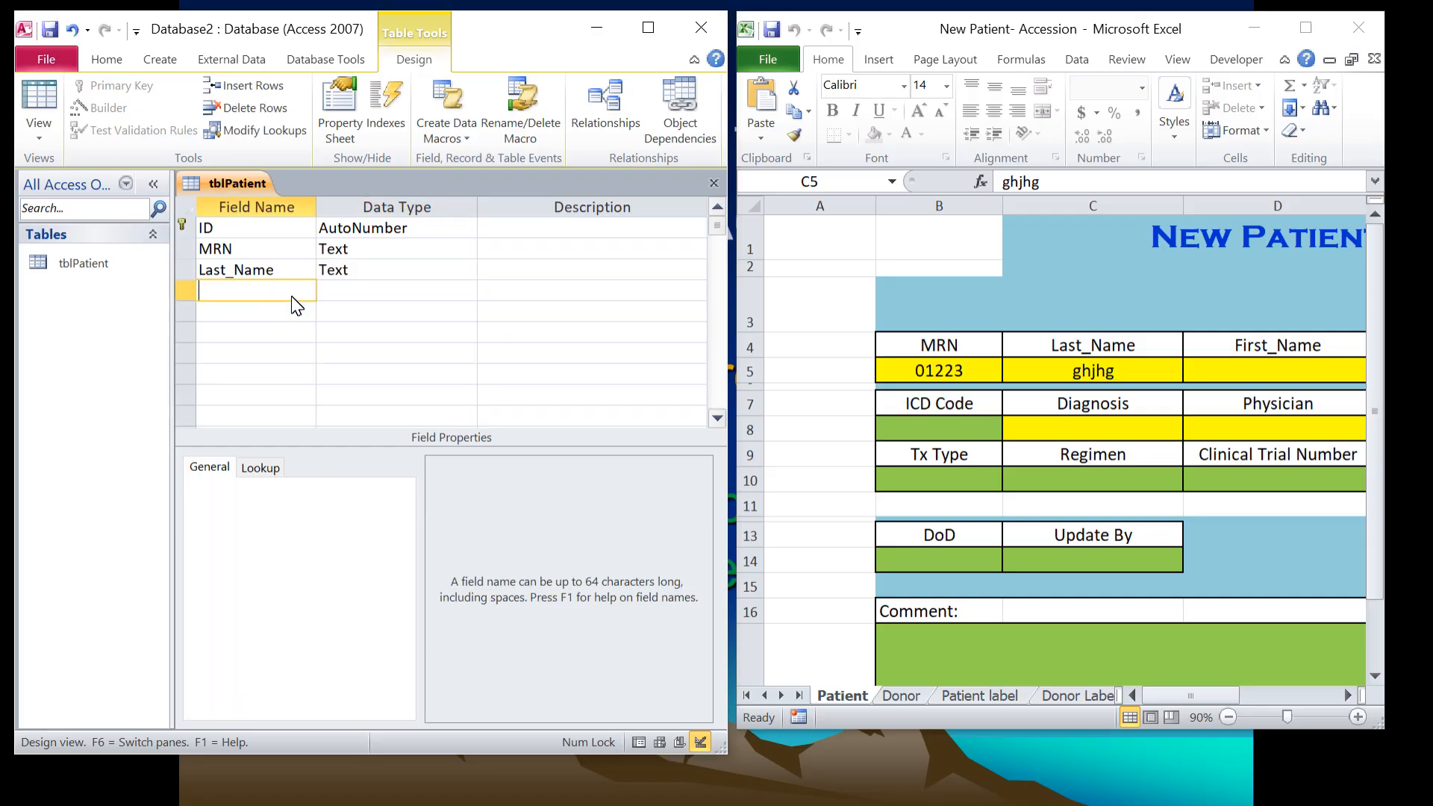
type("First_Name")
left_click(371, 296)
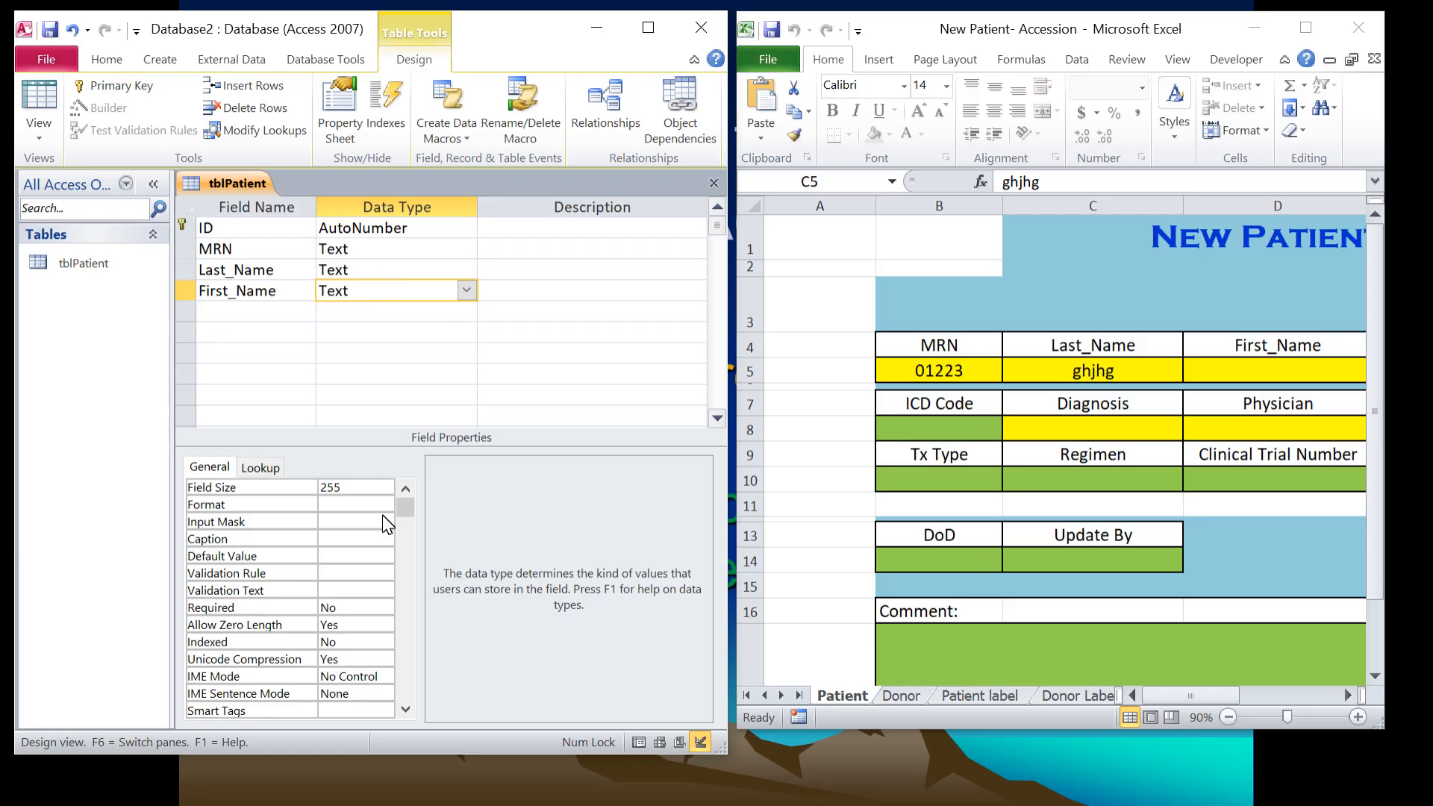
left_click(328, 492)
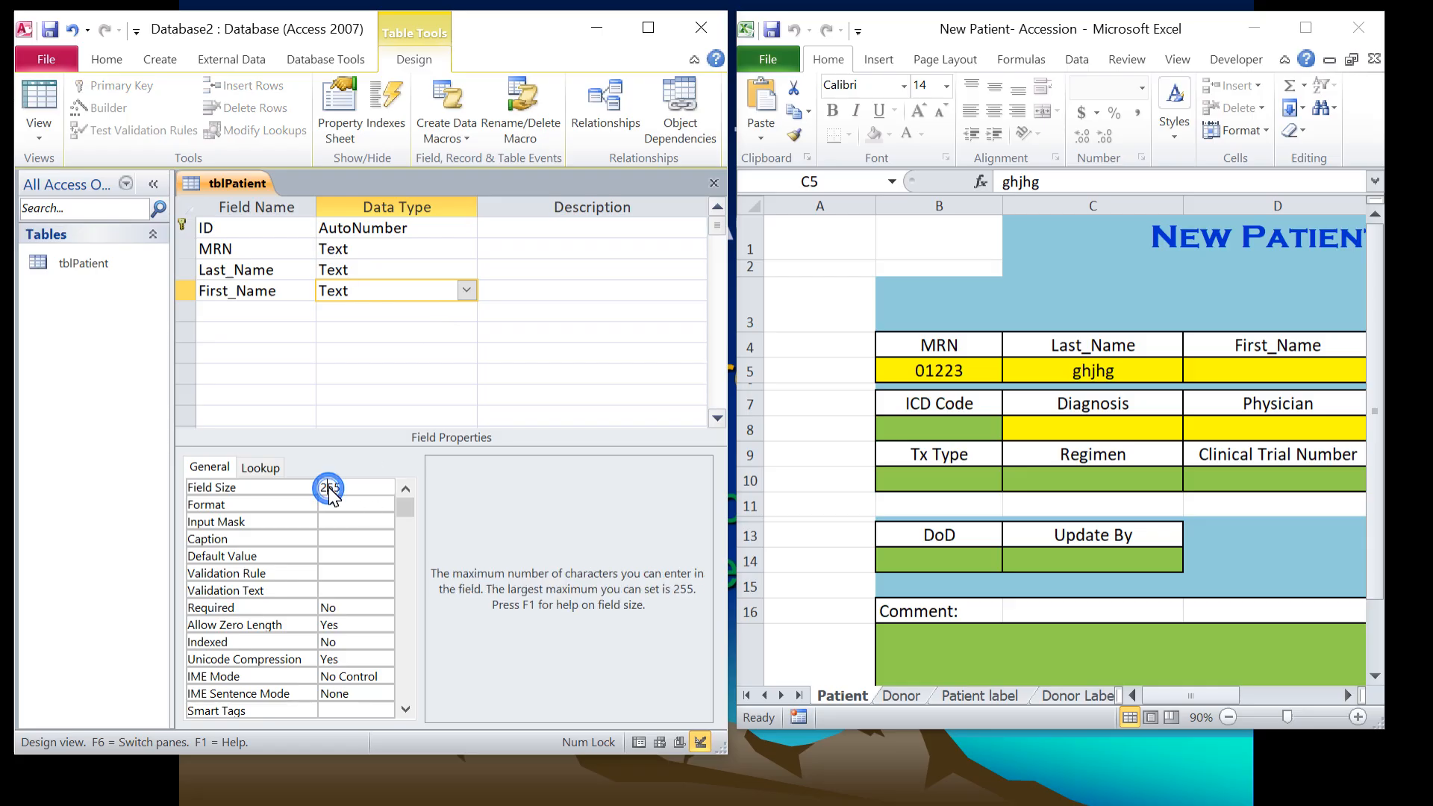
- Set Required to Yes and Allow Zero Length to No for the First_Name field
left_click(369, 607)
left_click(386, 605)
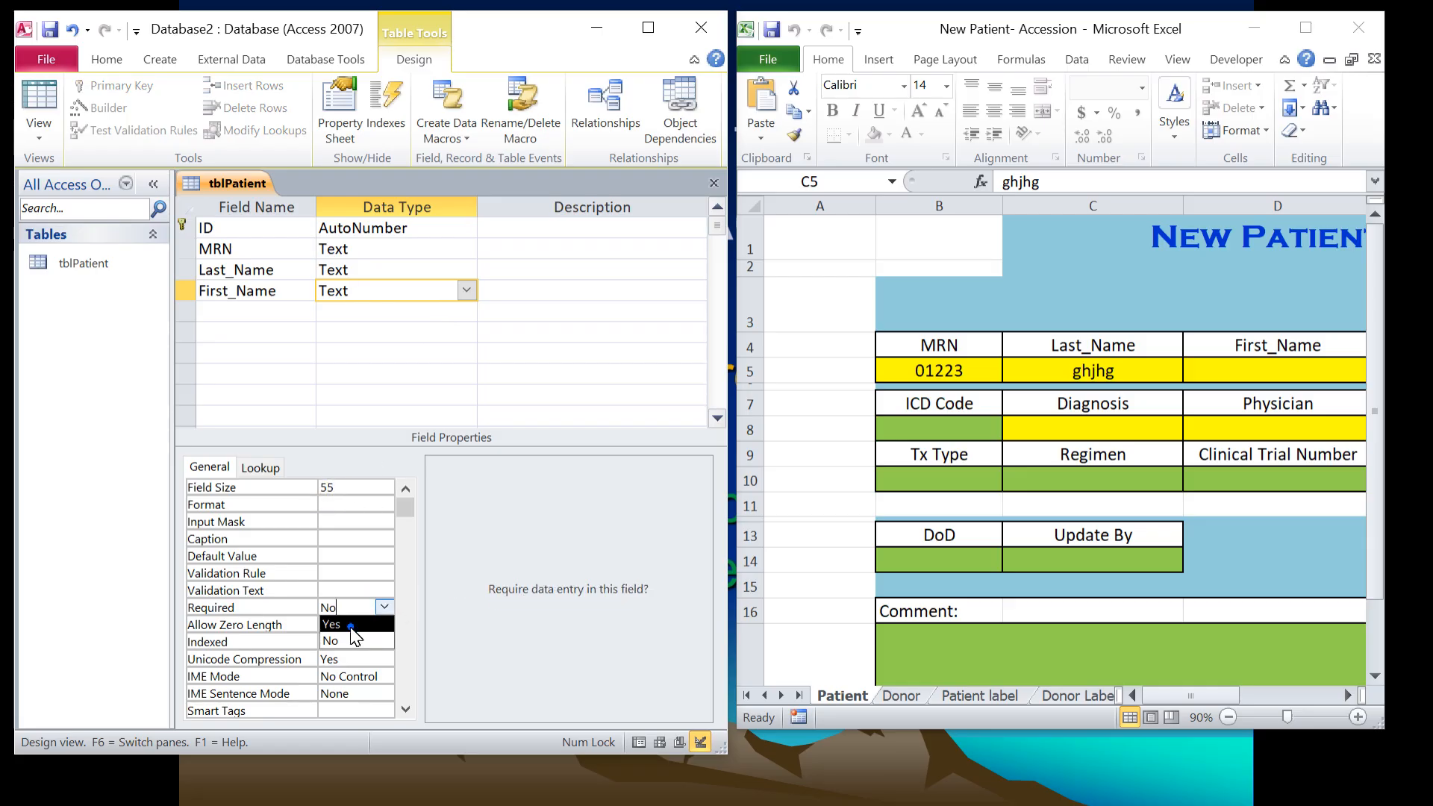
left_click(350, 626)
left_click(377, 626)
left_click(382, 625)
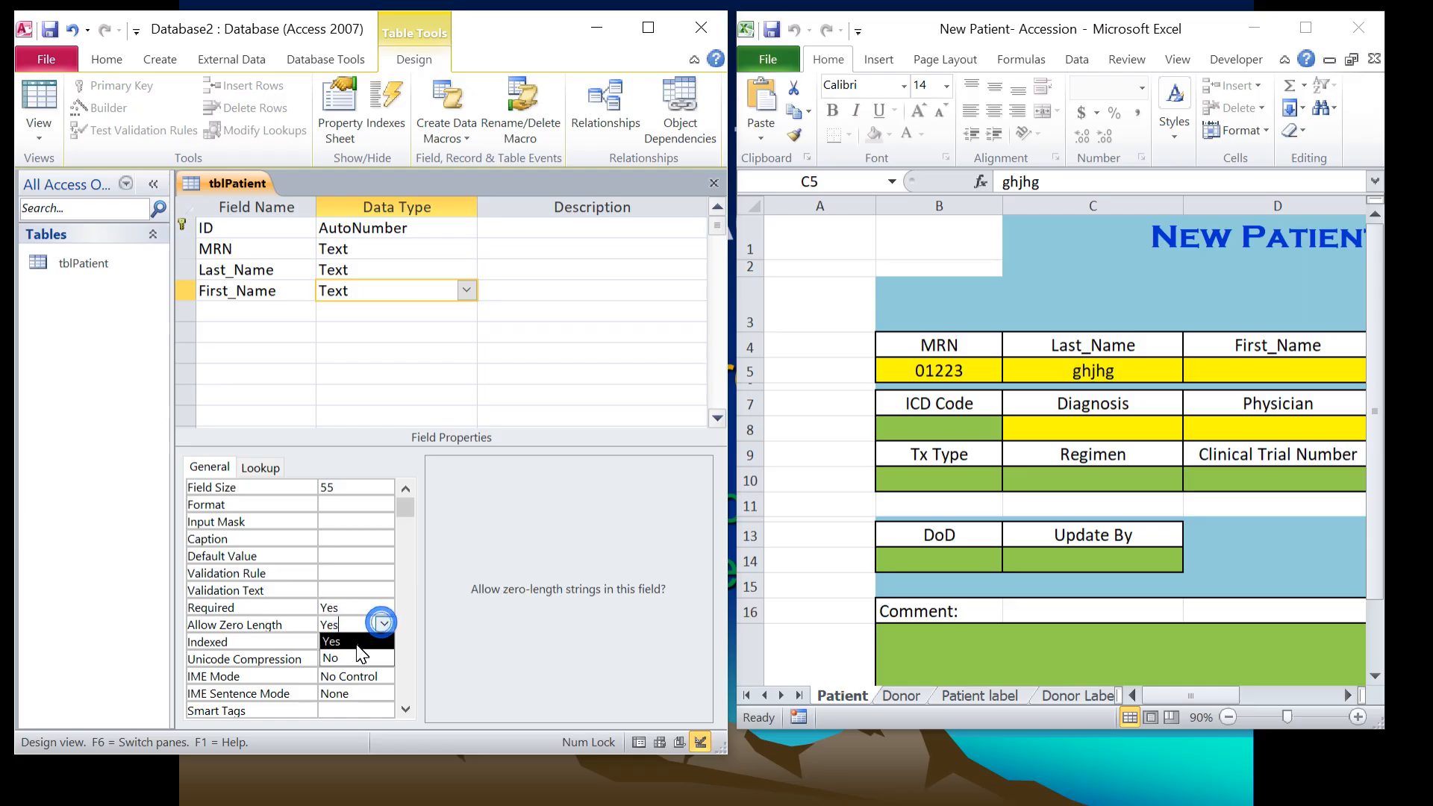
left_click(360, 658)
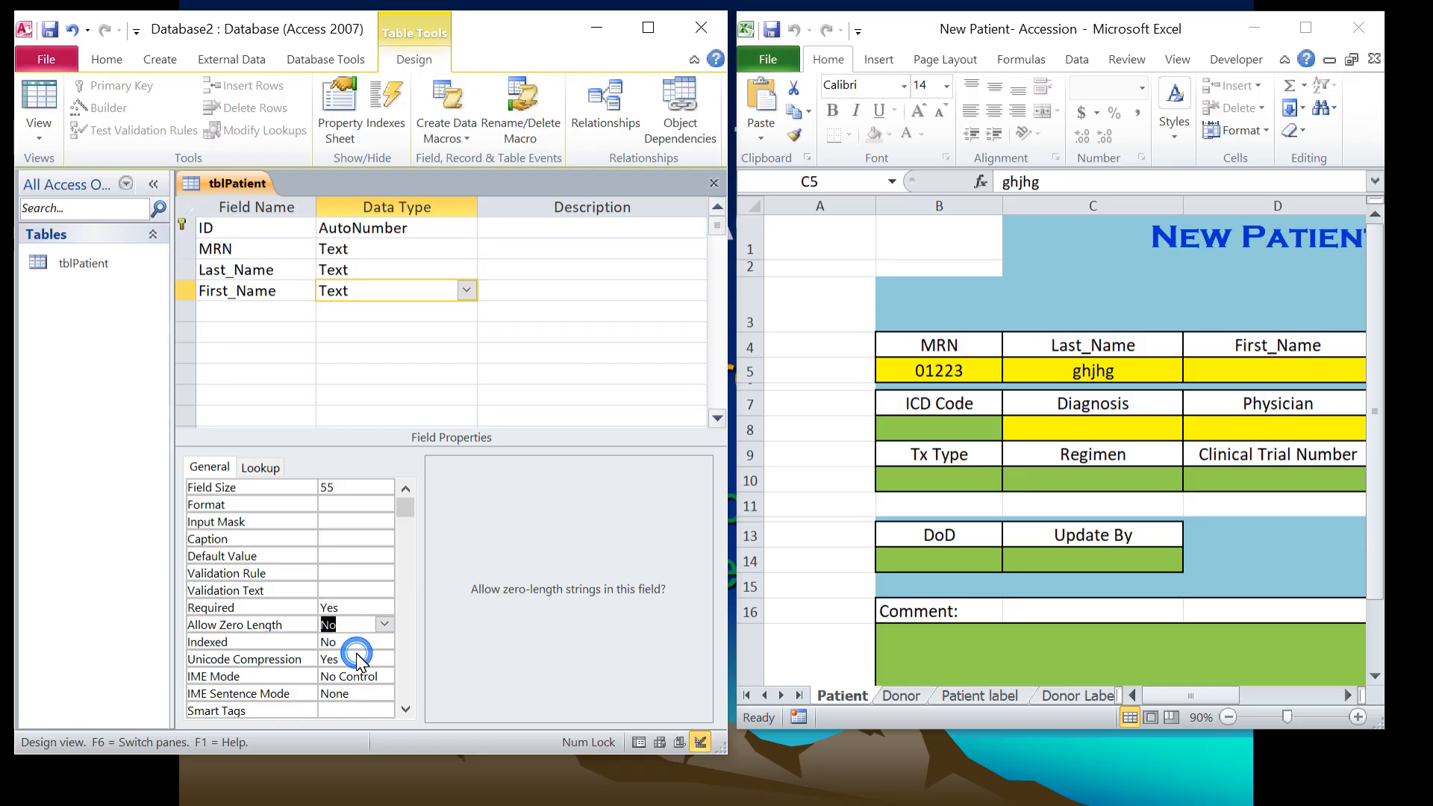
left_click(244, 312)
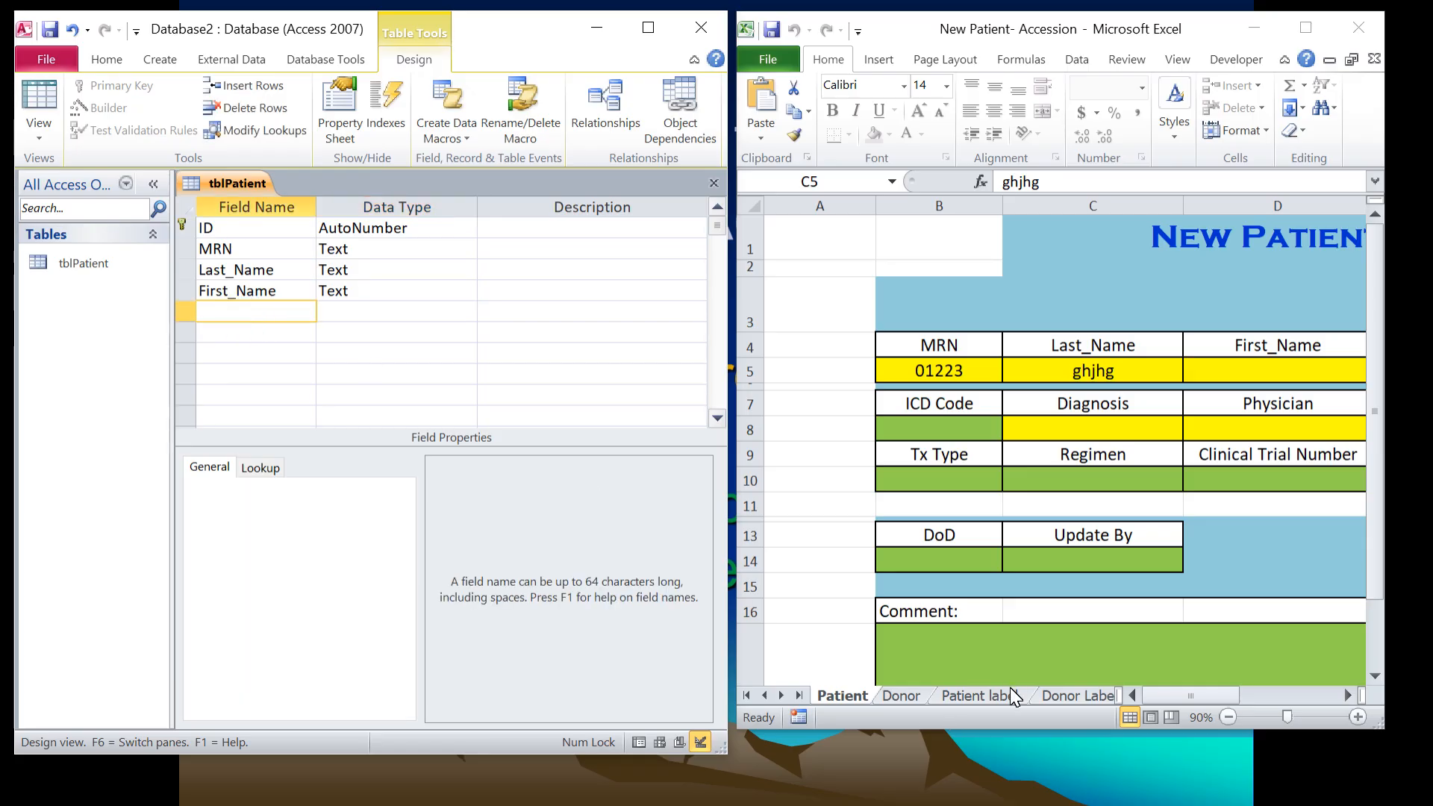
left_click(1172, 691)
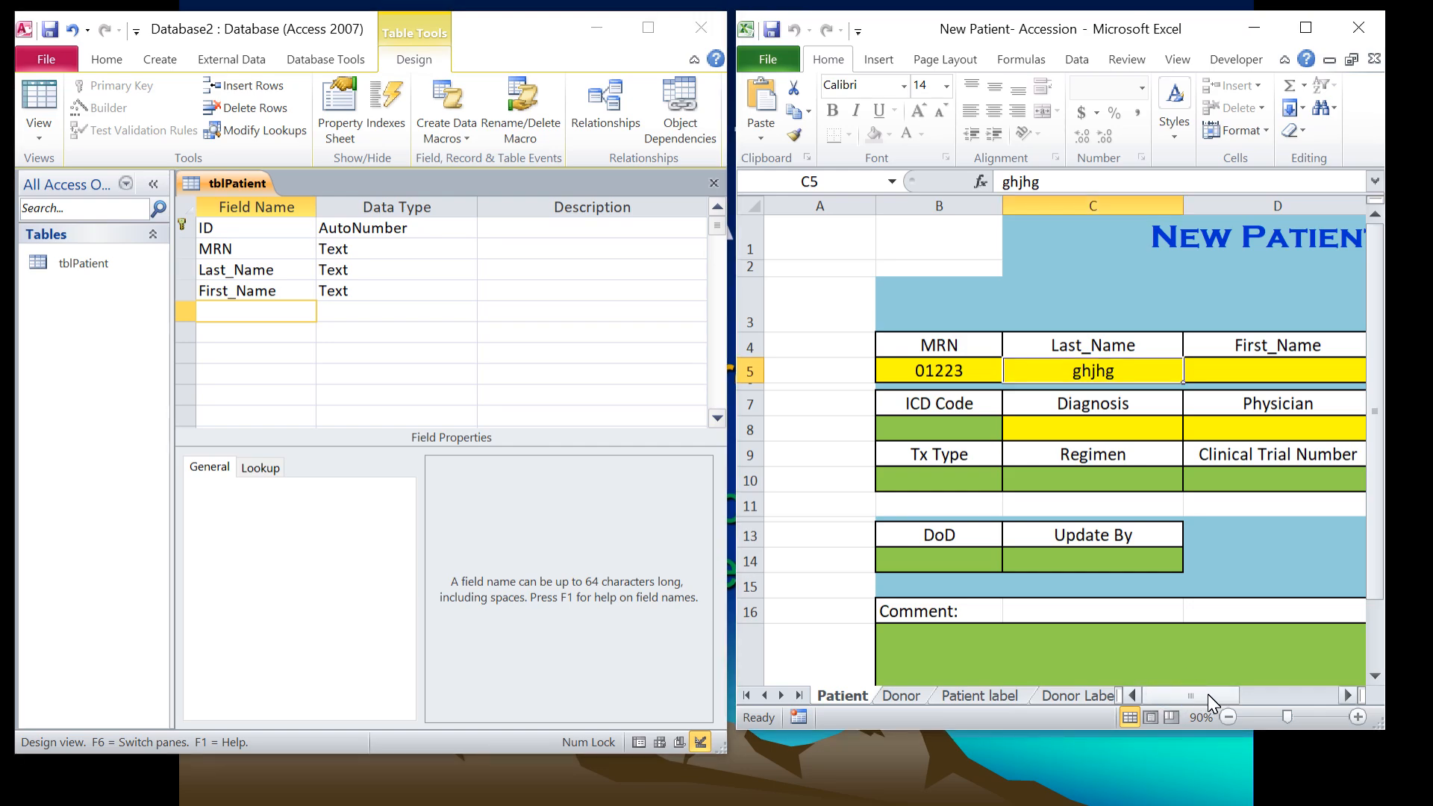
left_click_drag(1183, 695, 1229, 696)
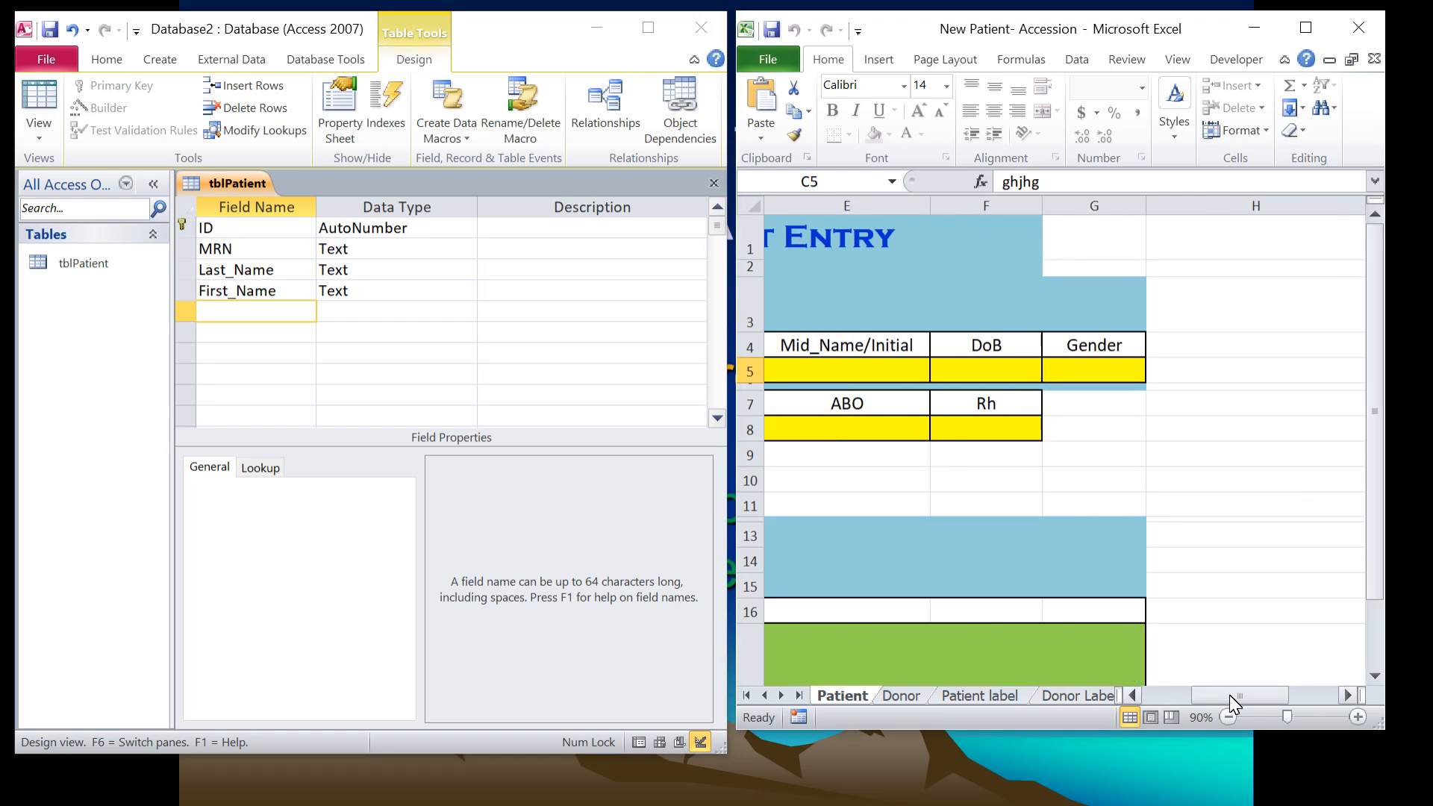
type("Mid")
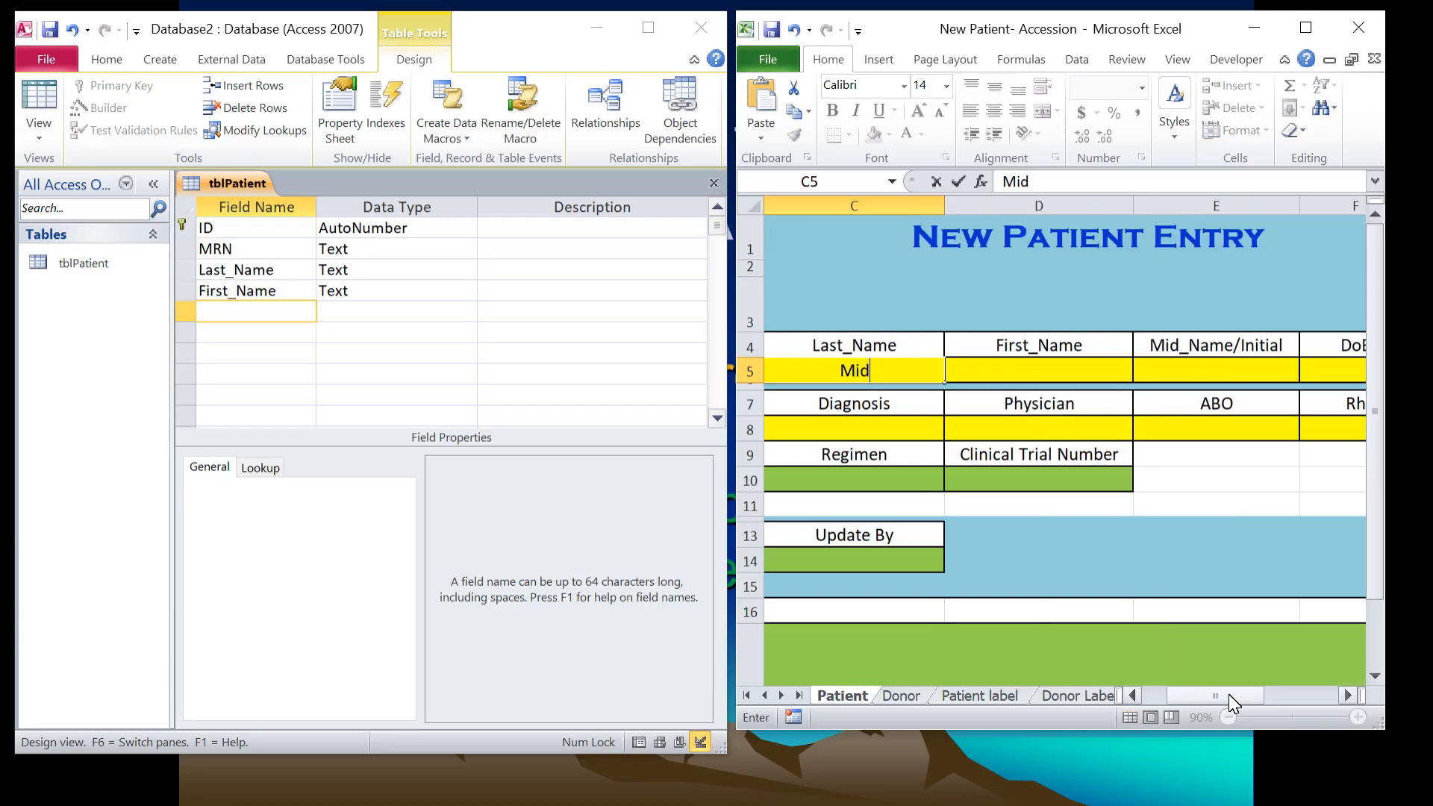
key("ctrl+z")
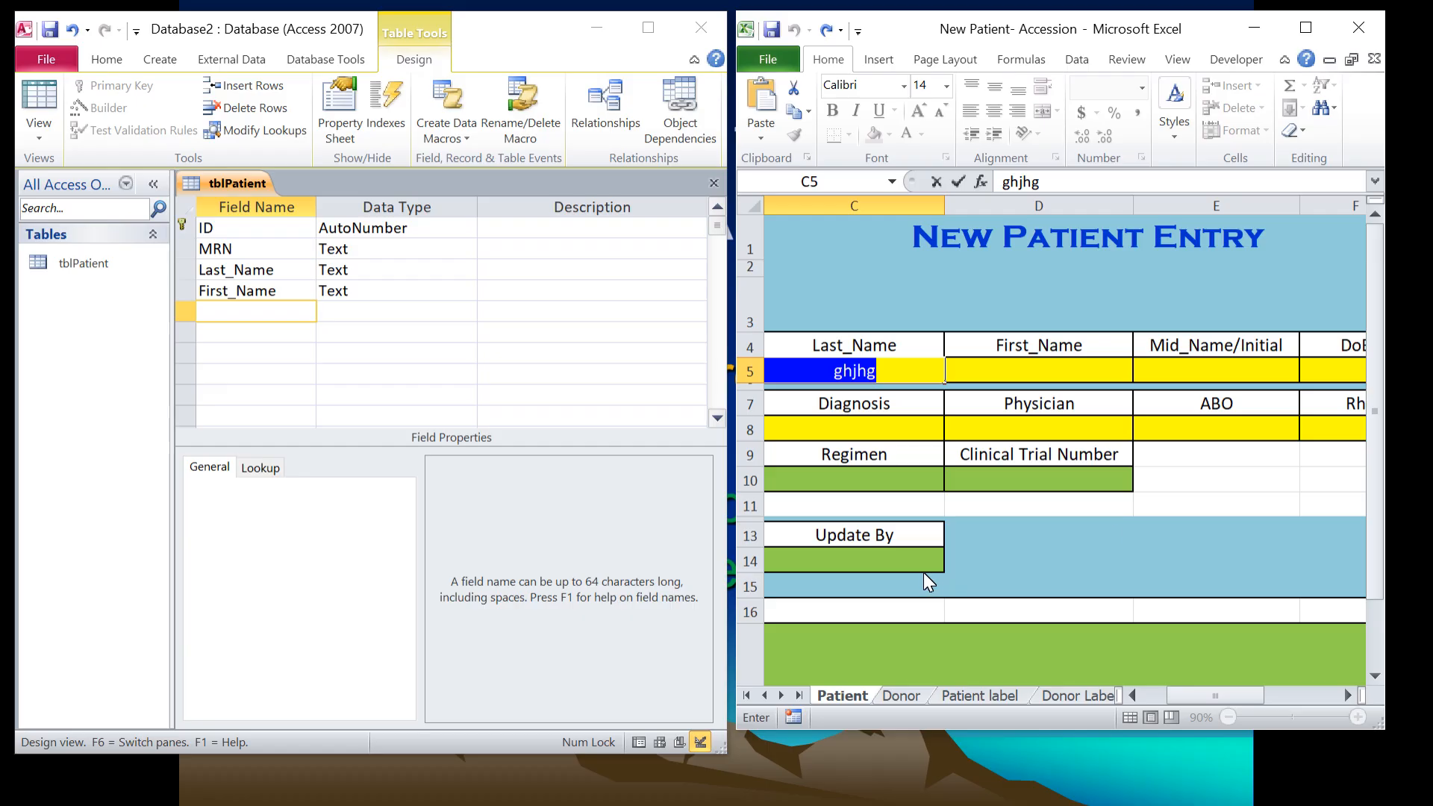
left_click(1201, 366)
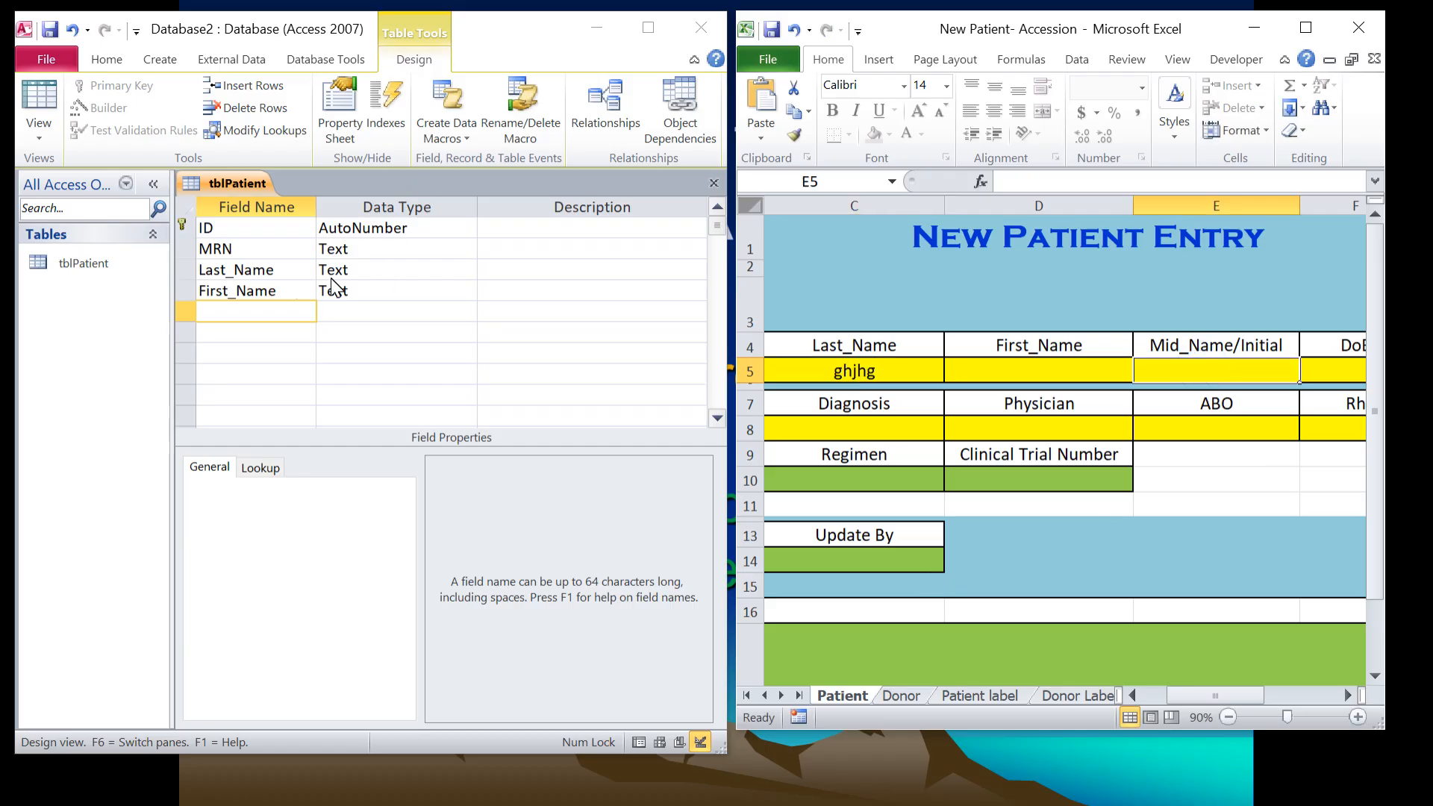
- Add a Mid_name field to tblPatient with the Text data type and a field size of 55
left_click(266, 321)
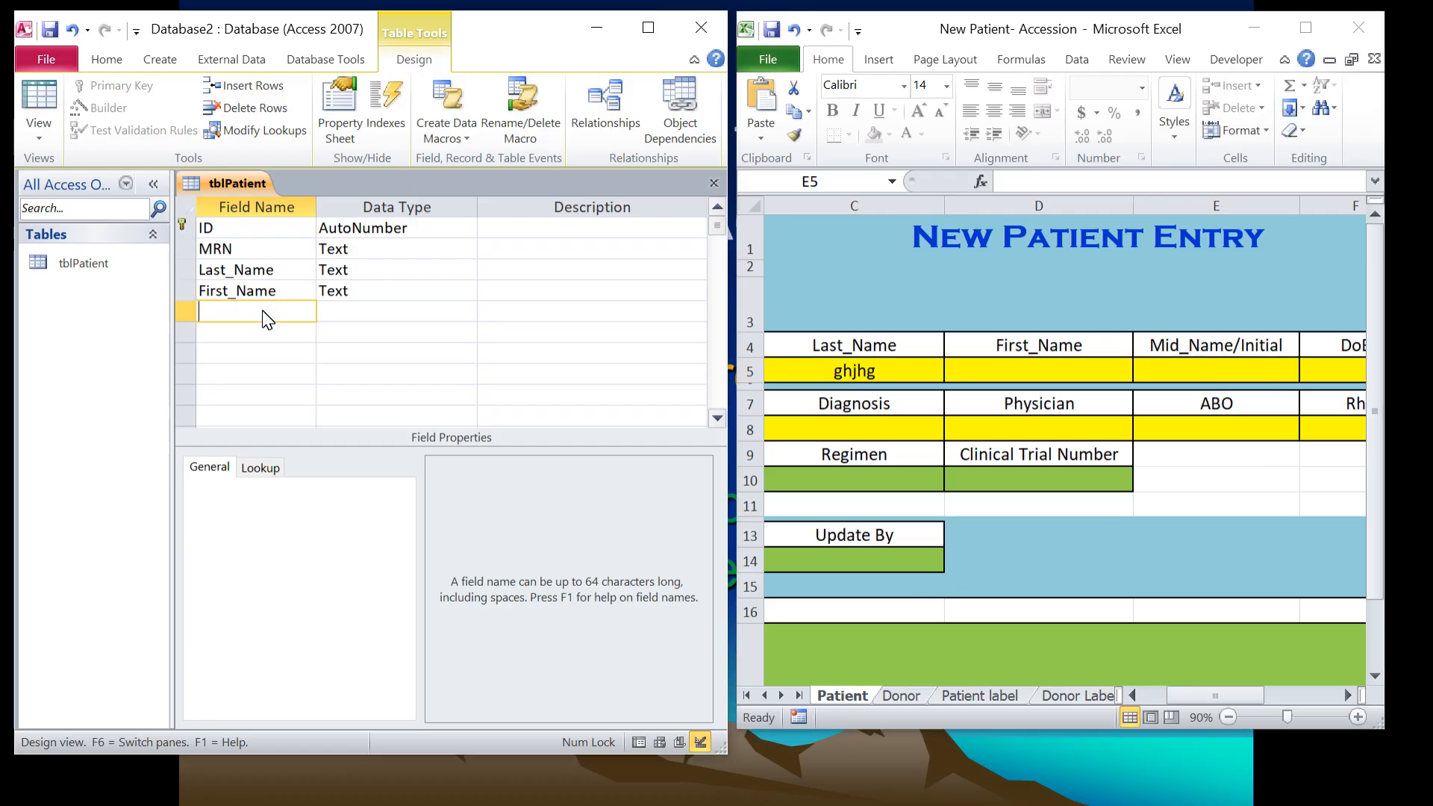
type("Mid")
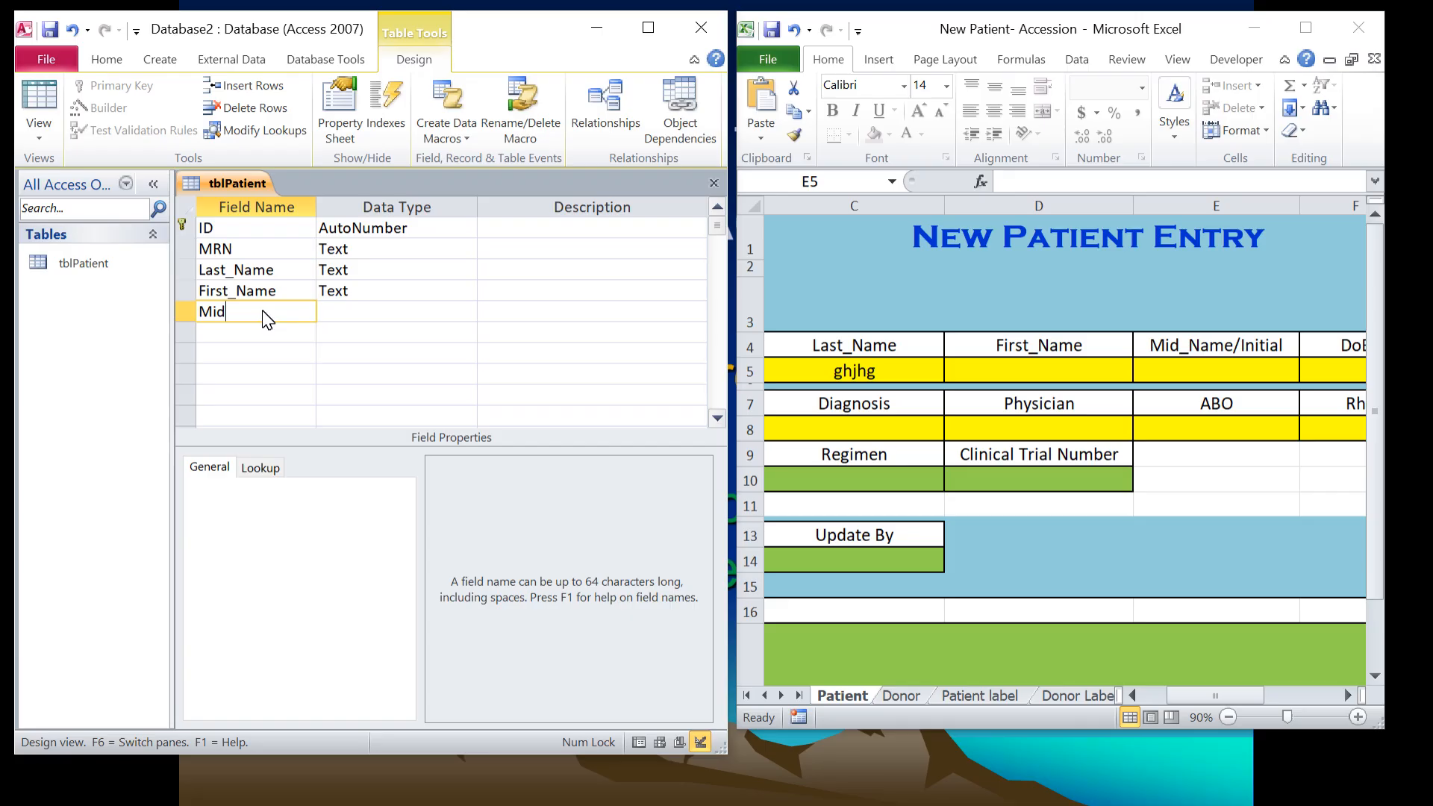
type("_name")
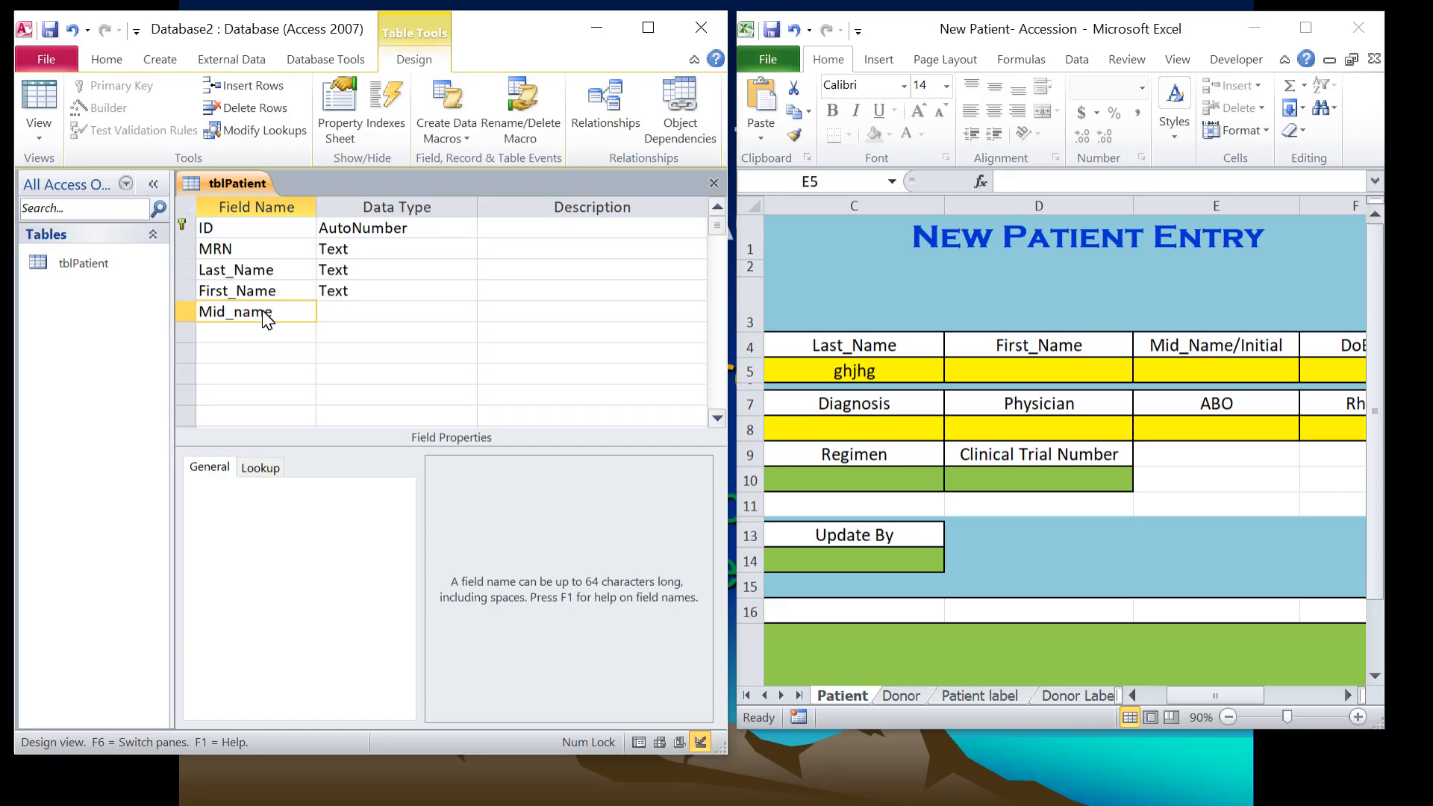
left_click(382, 315)
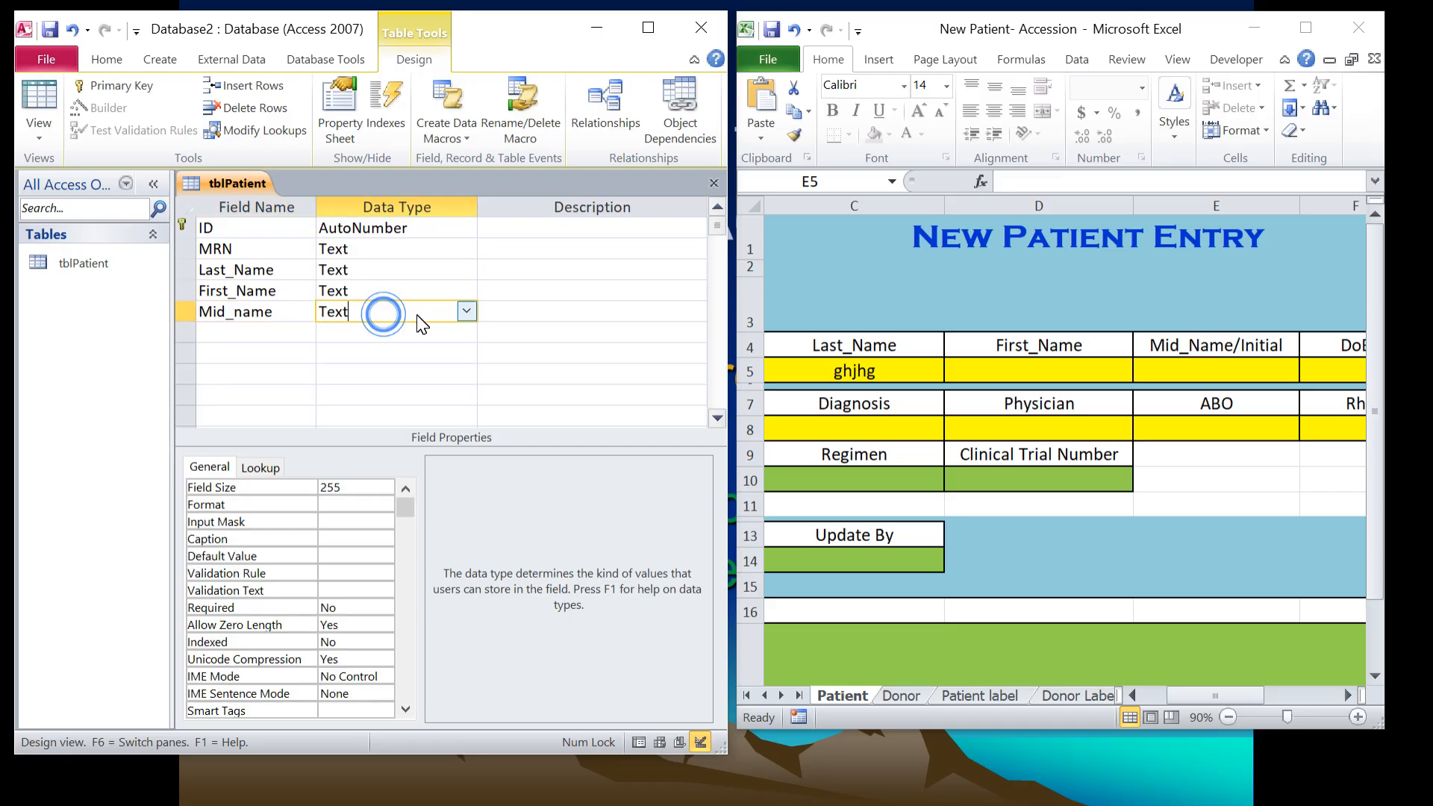
left_click(330, 494)
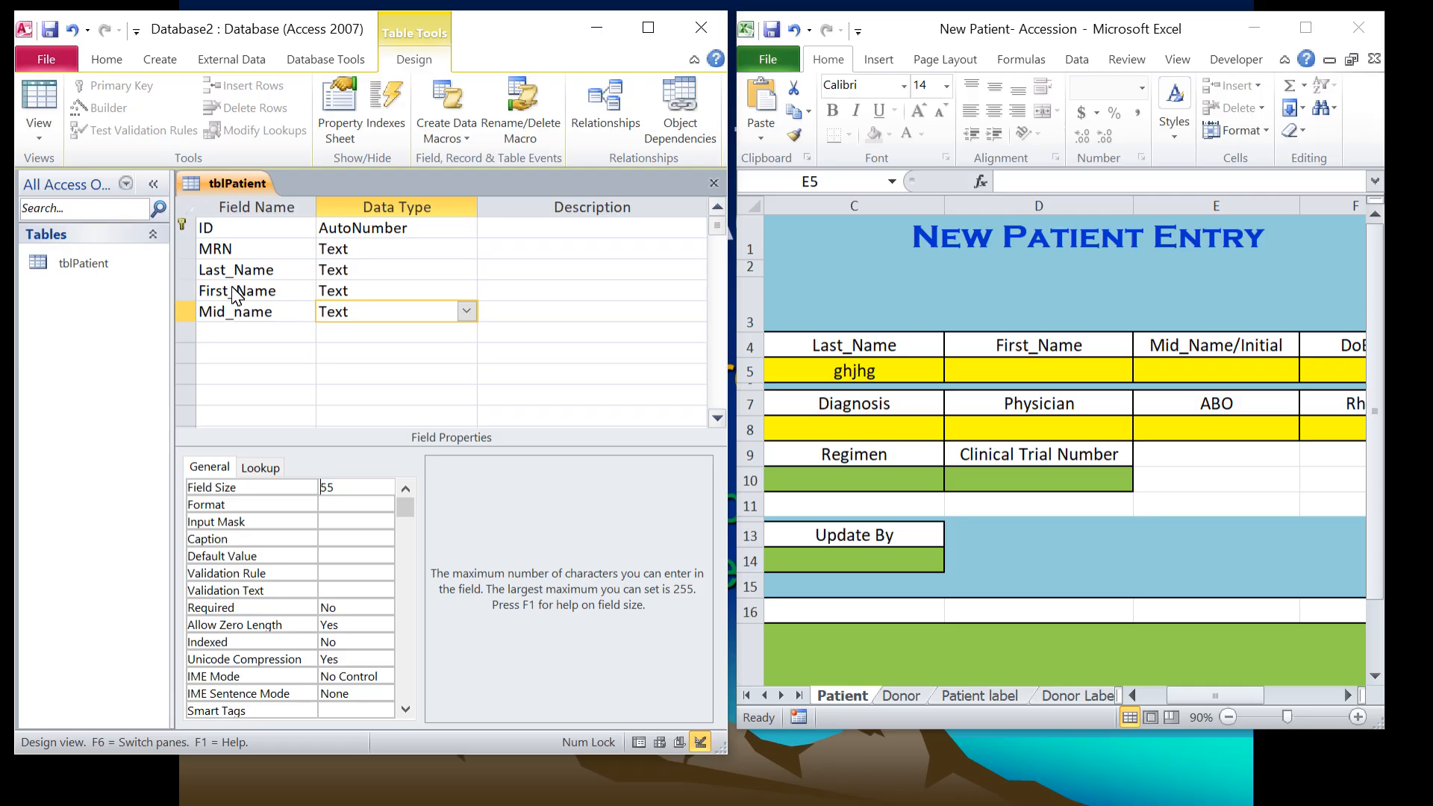
- Add a DoB field below Mid_name with the Date/Time data type
left_click(281, 334)
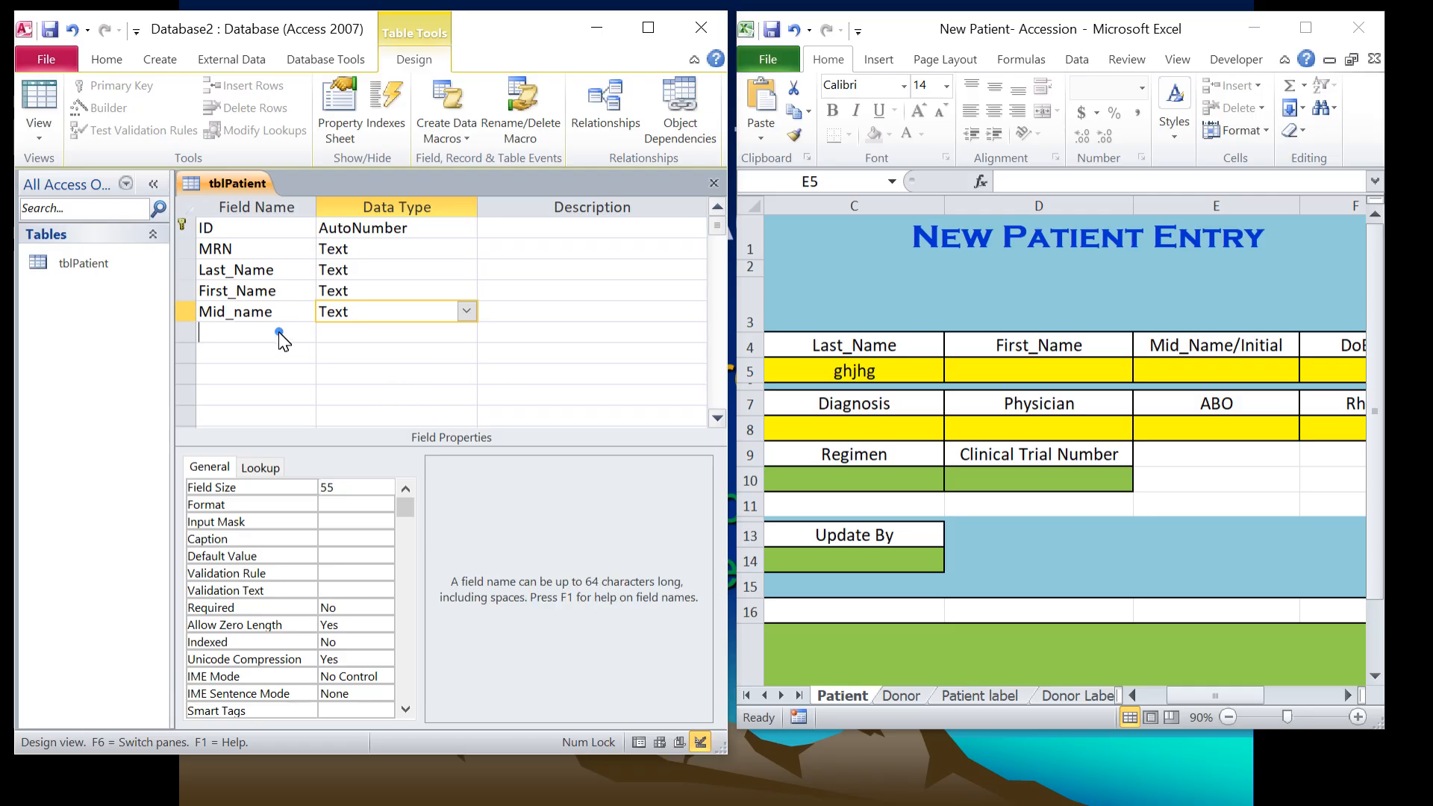
type("DoB")
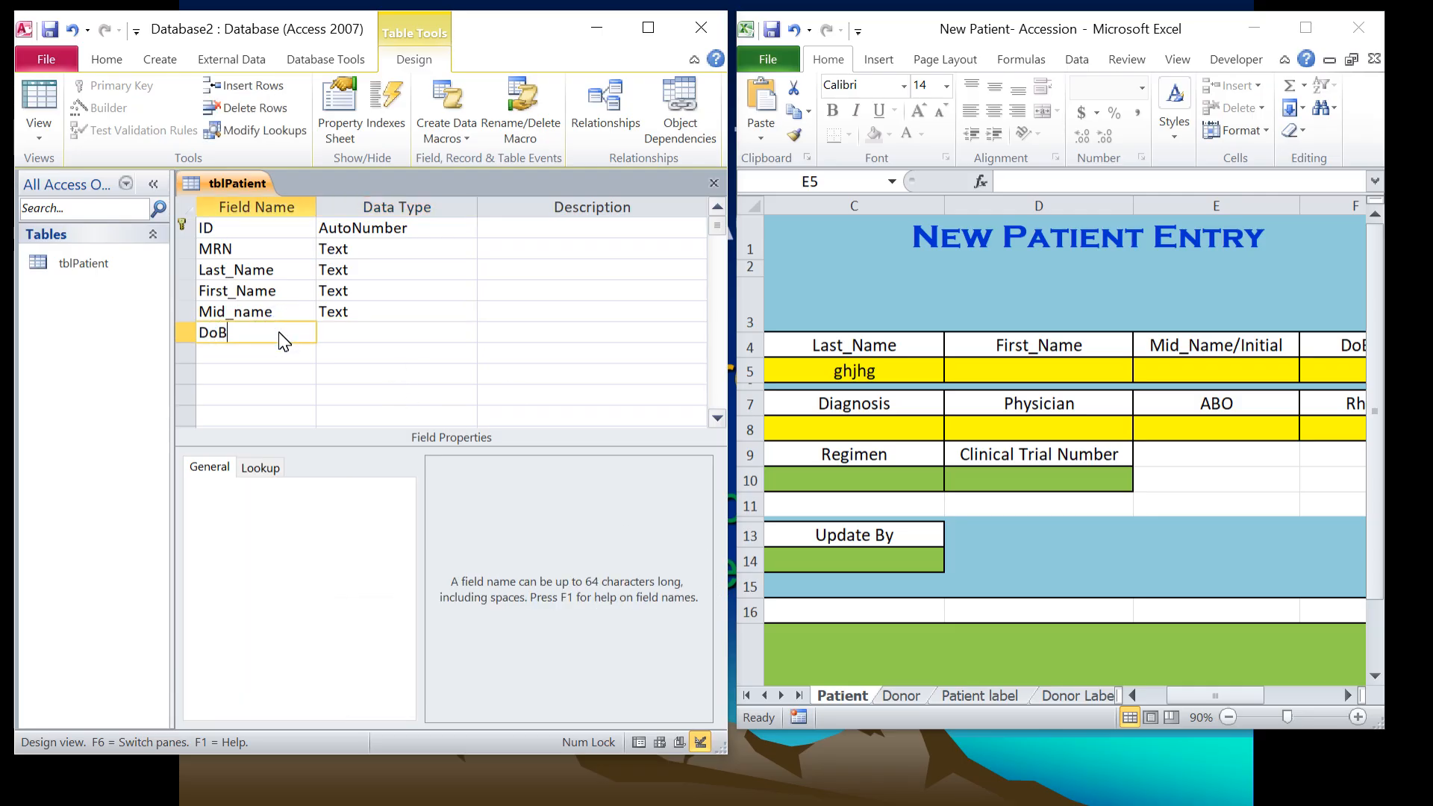
left_click(410, 334)
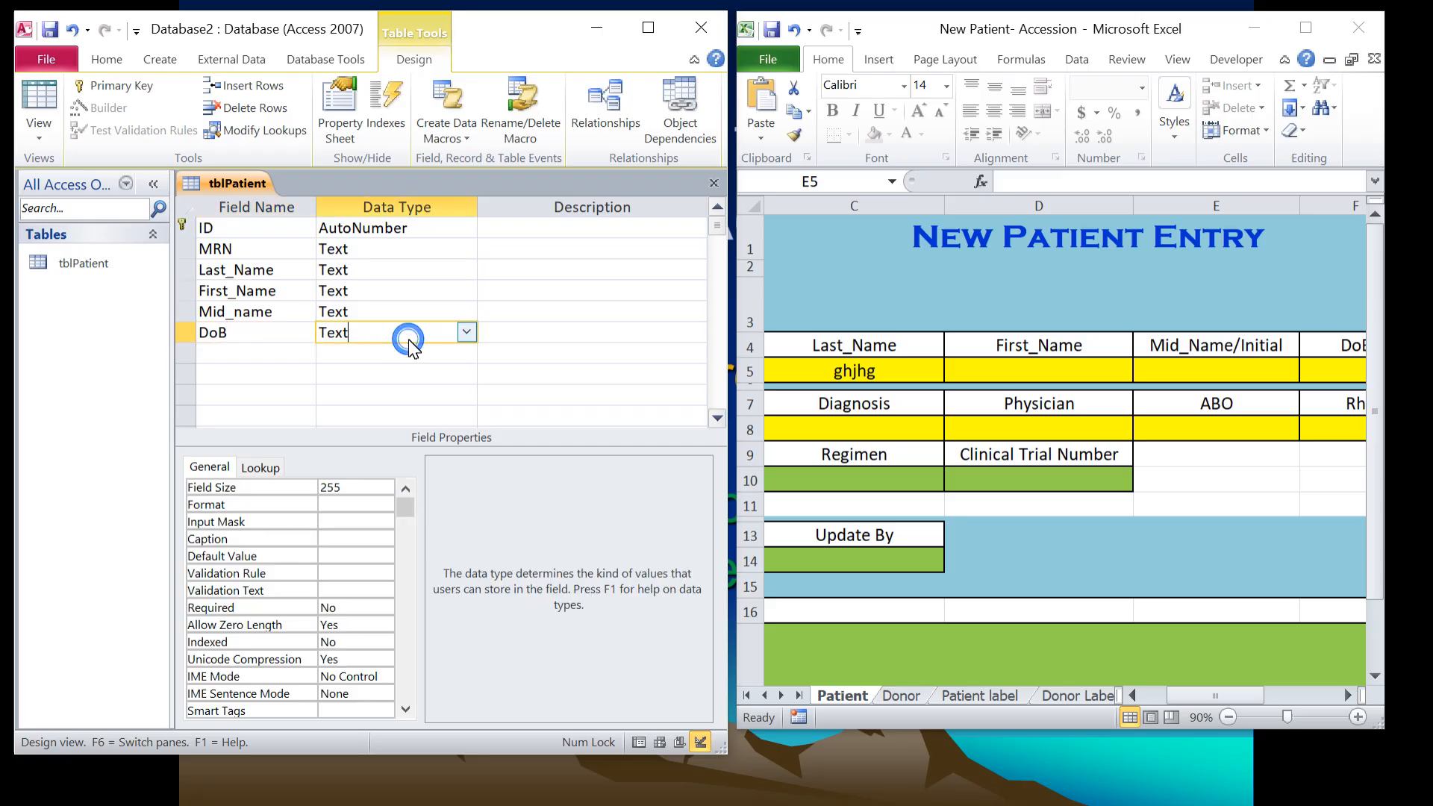
left_click(467, 334)
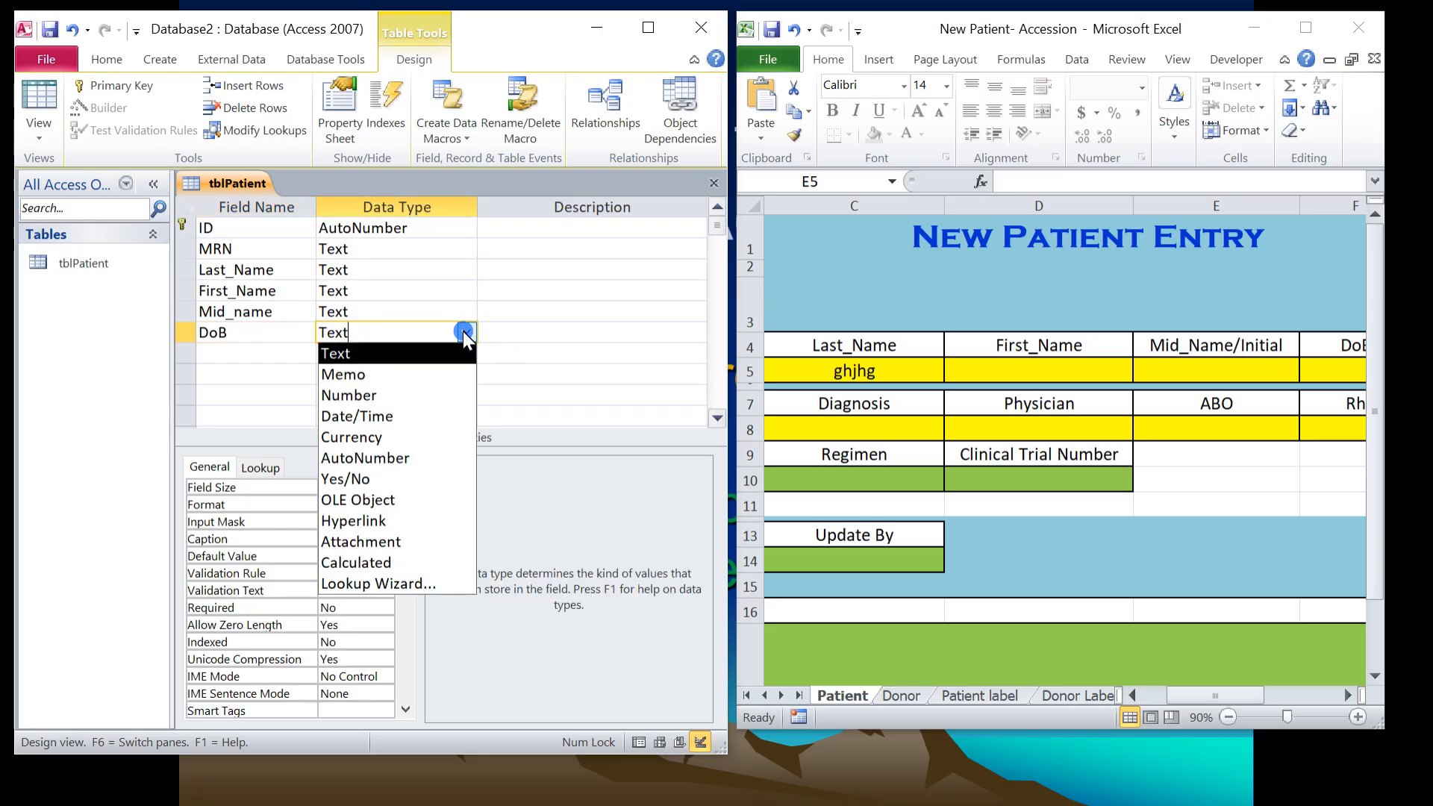
left_click(398, 417)
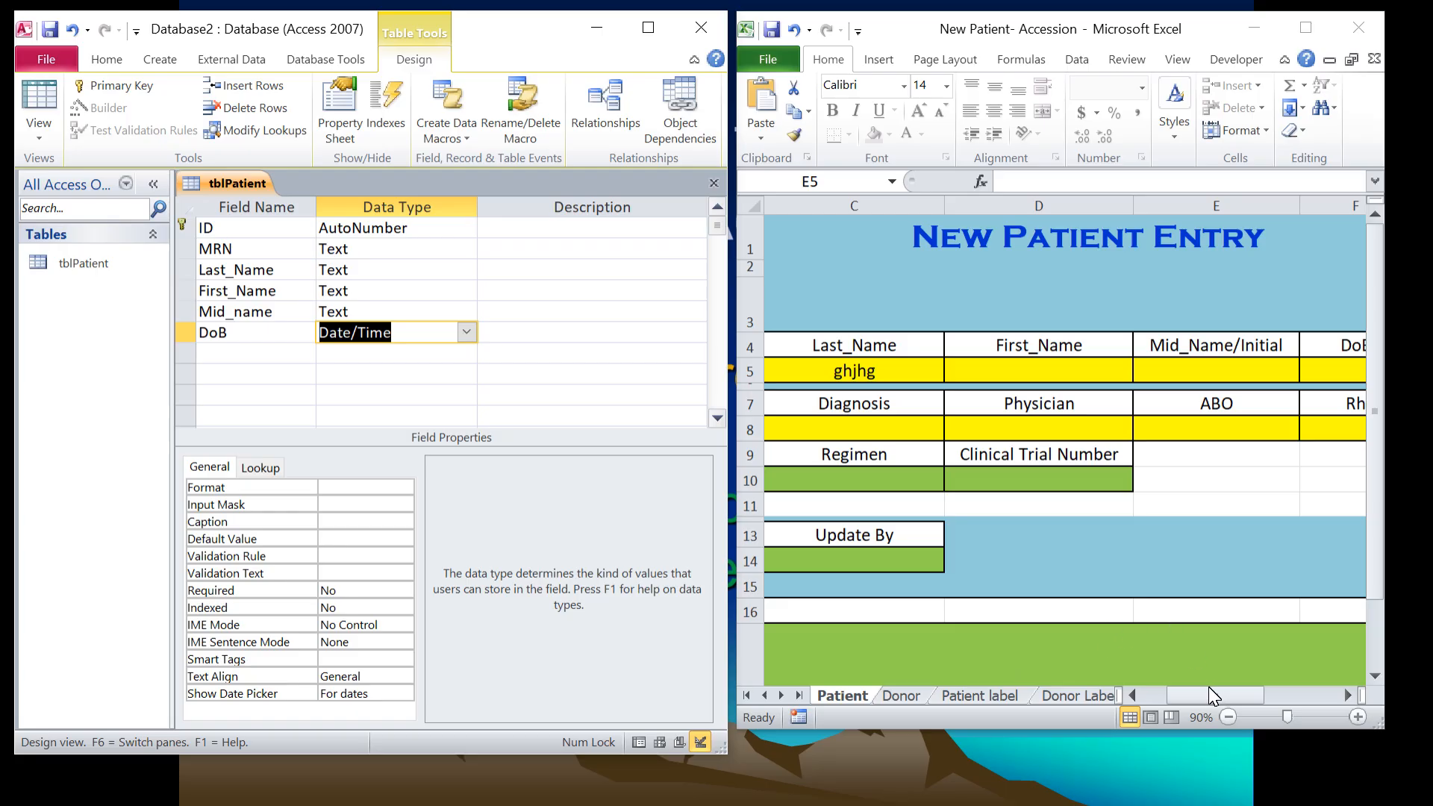
- Add a Gender field below DoB with the Text data type and a field size of 20
mouse_move(1208, 698)
left_mouse_down()
mouse_move(1270, 692)
mouse_move(1219, 682)
left_mouse_up()
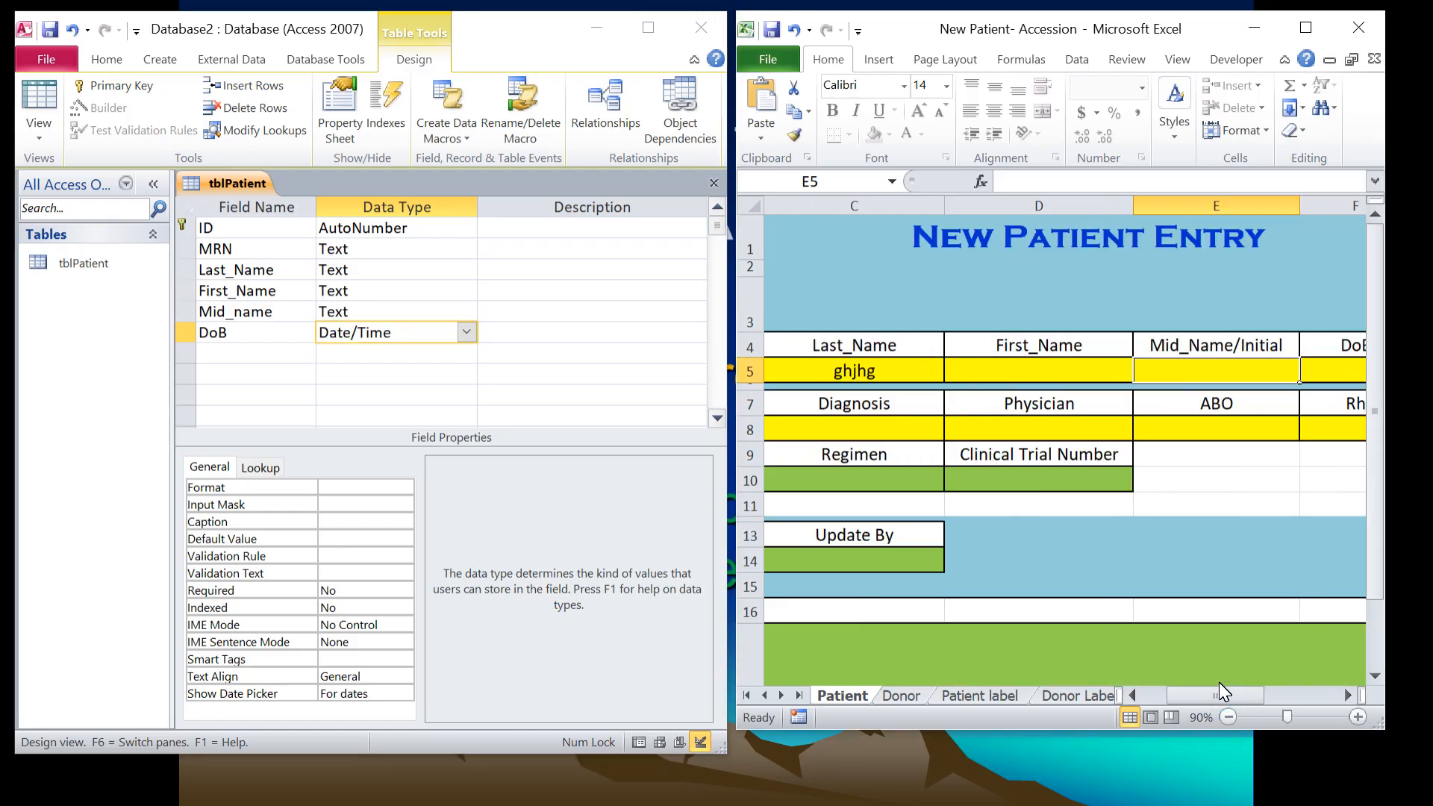
left_click(1349, 695)
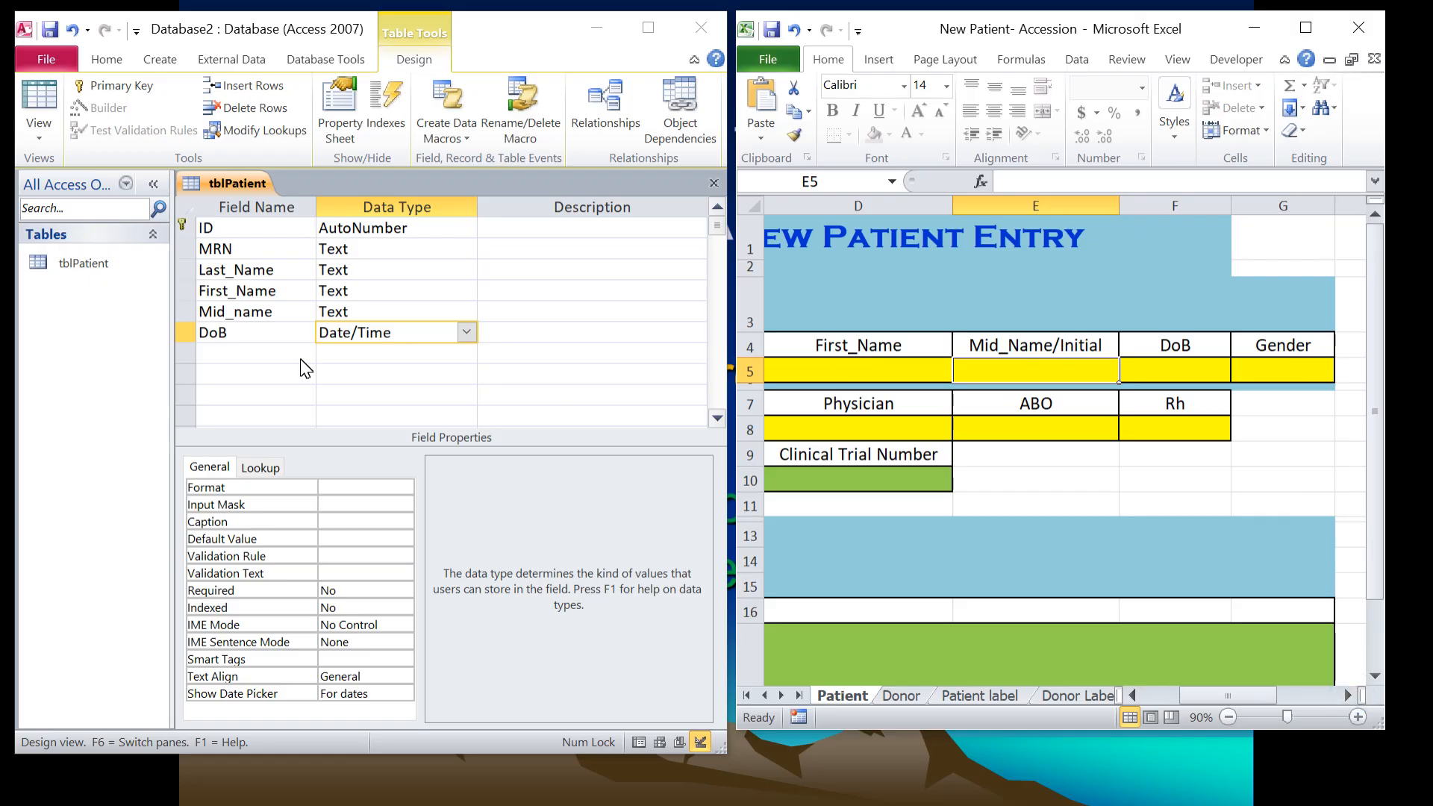
left_click(251, 357)
type("G")
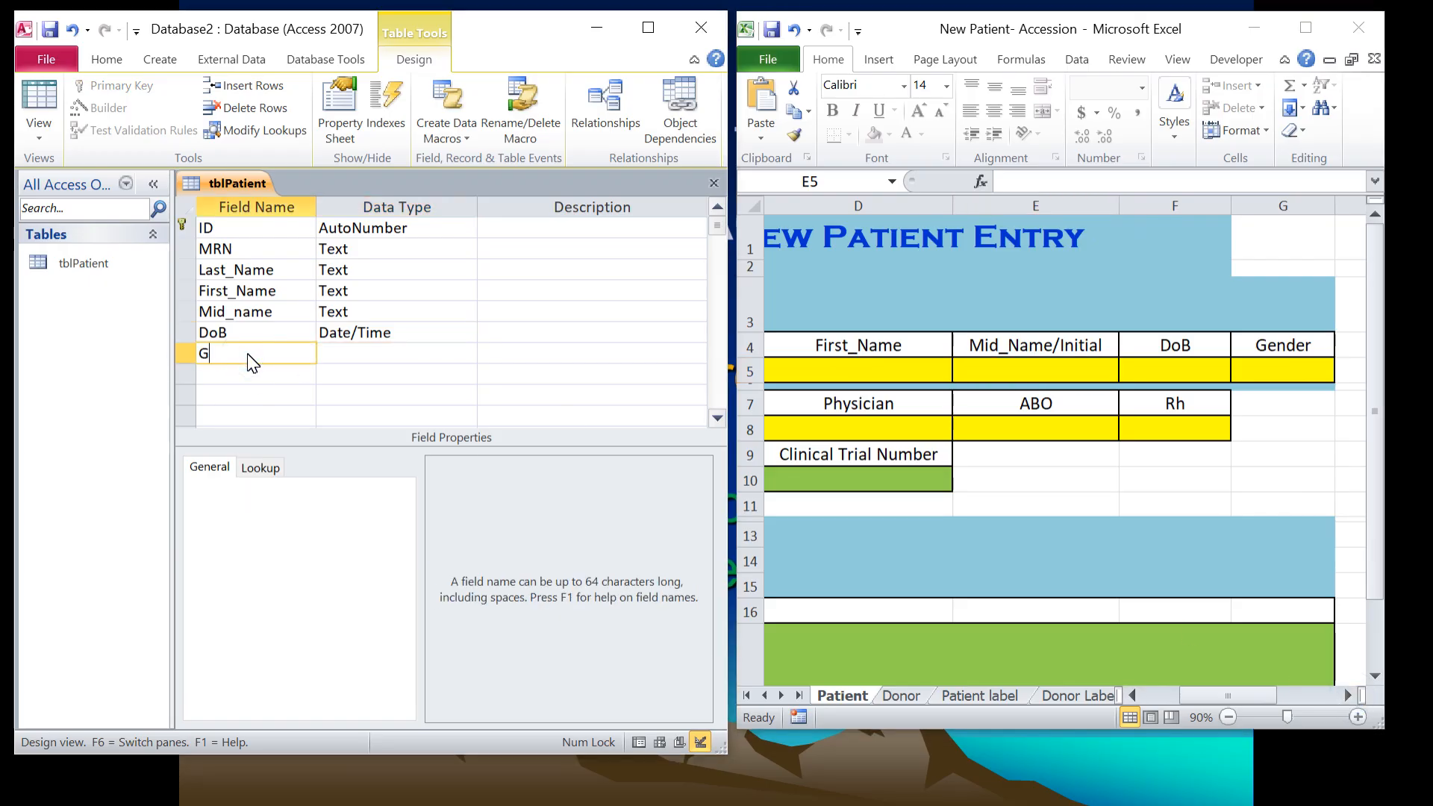
type("ender")
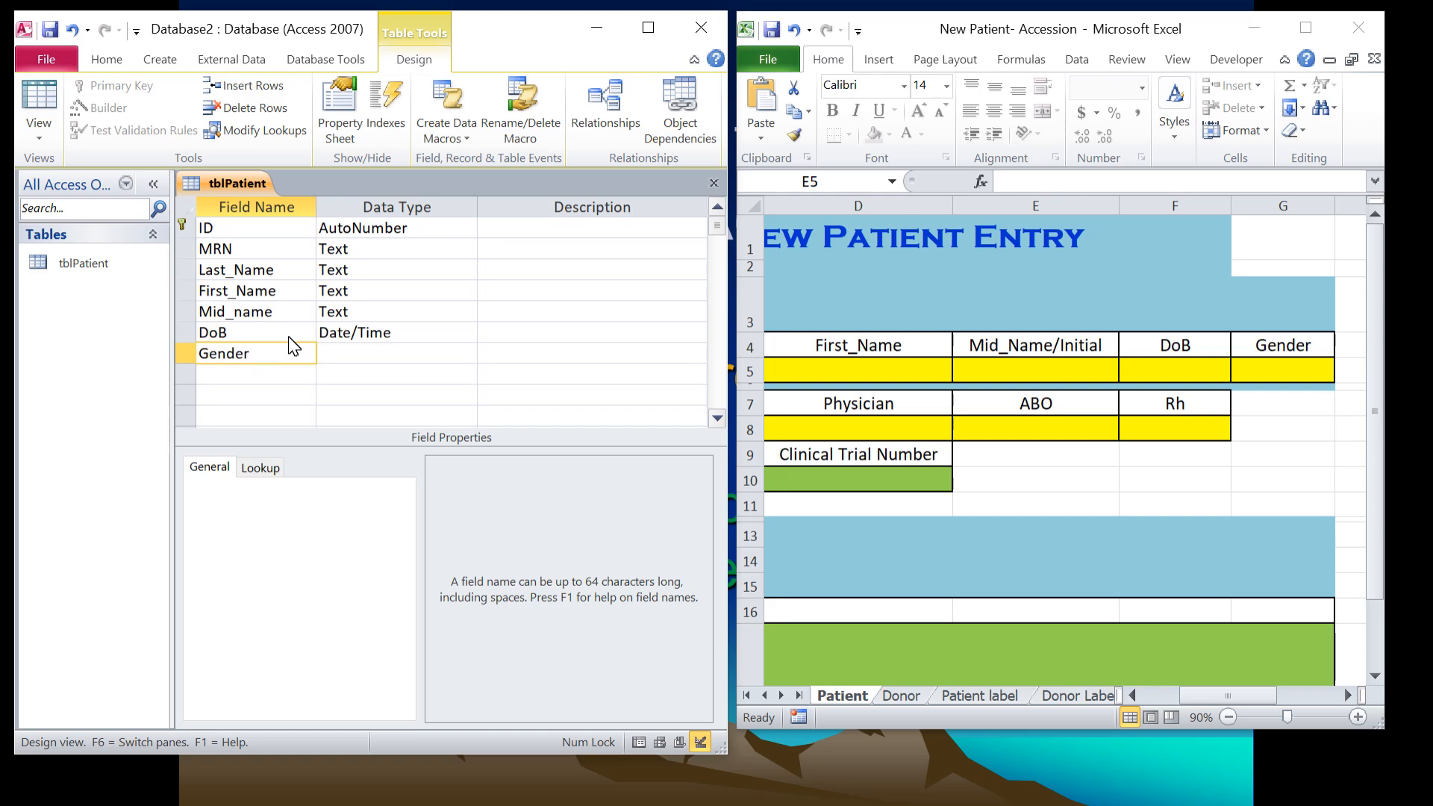
left_click(347, 367)
left_click(371, 354)
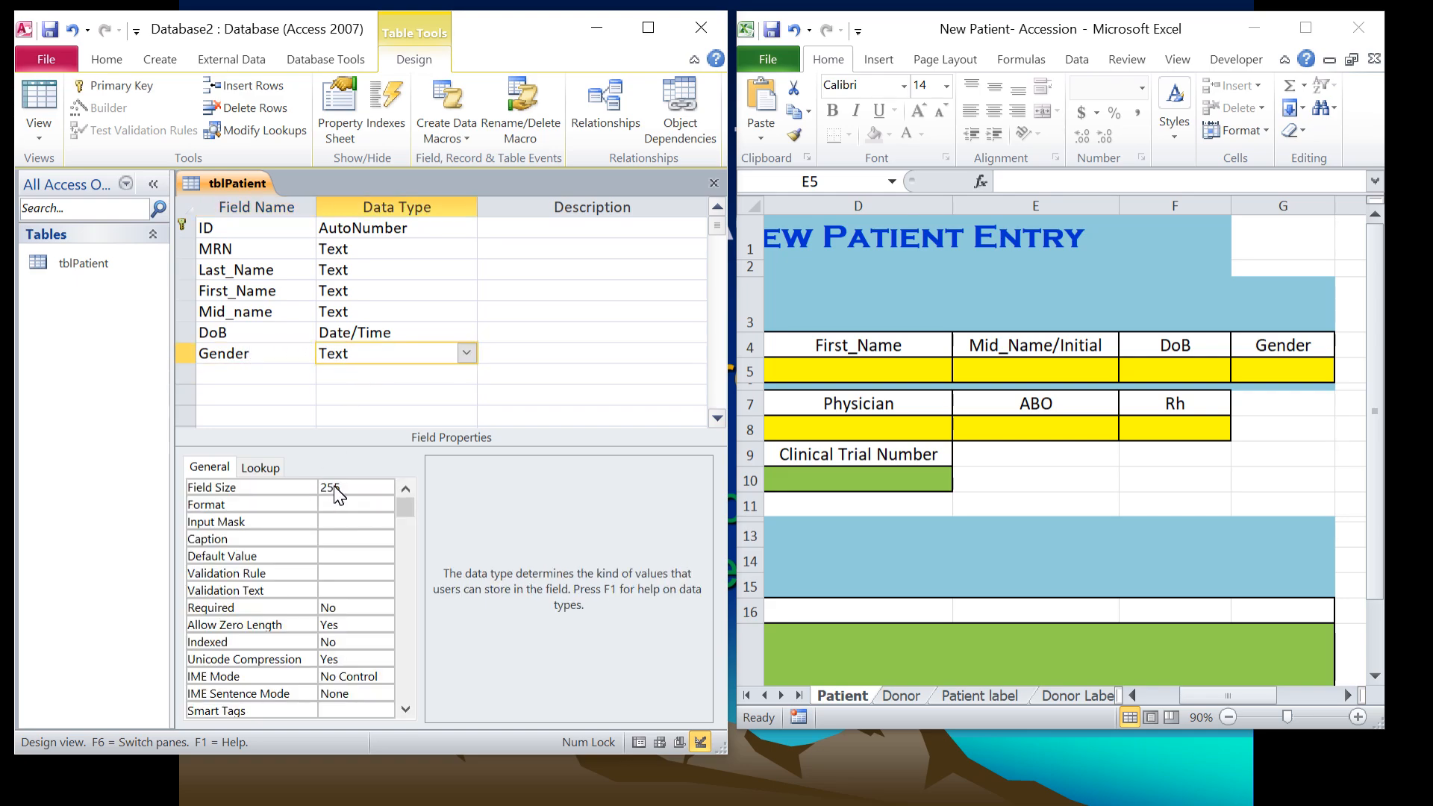
left_click(352, 495)
key("BackSpace")
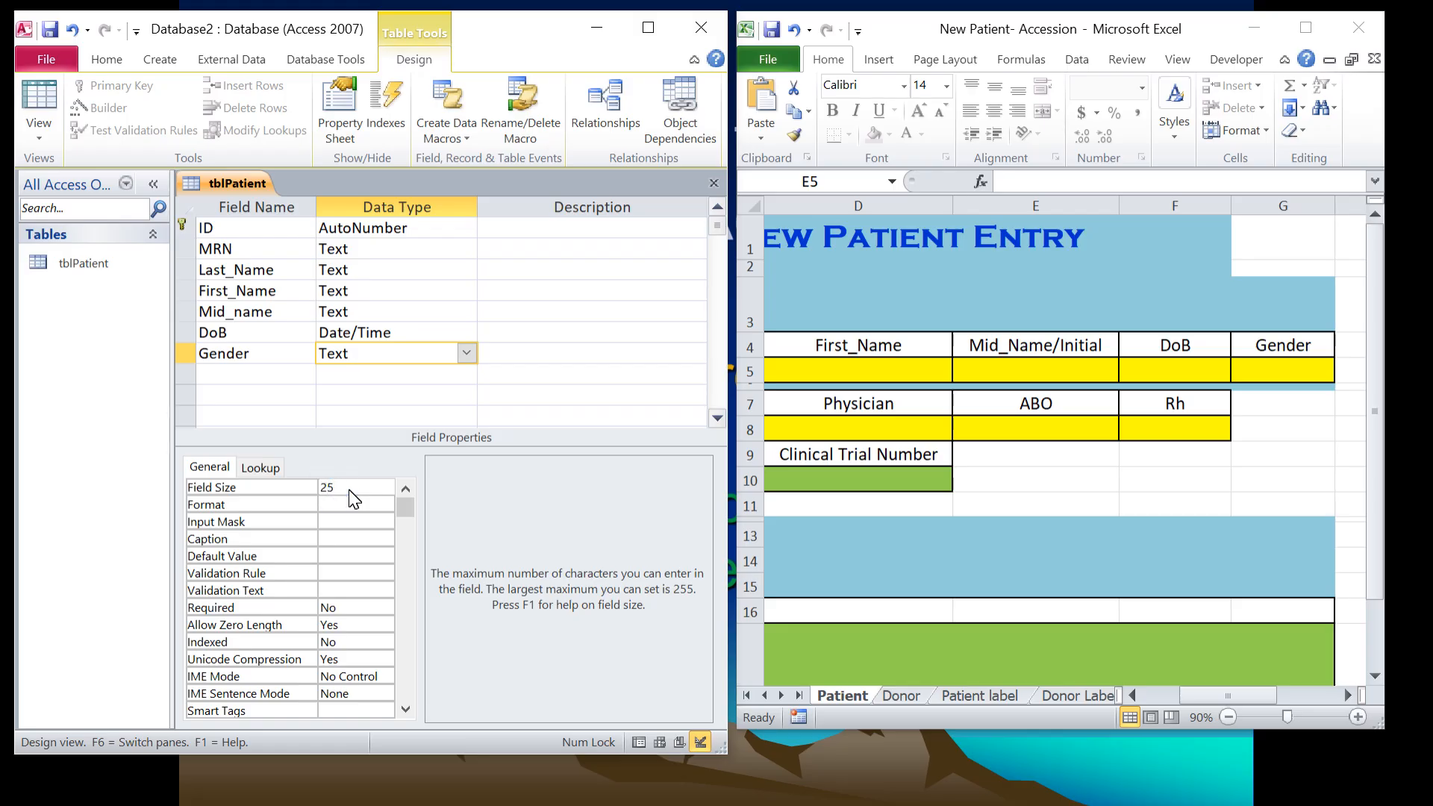
type("0")
- Set Required to Yes and Allow Zero Length to No for the Gender field
left_click(361, 608)
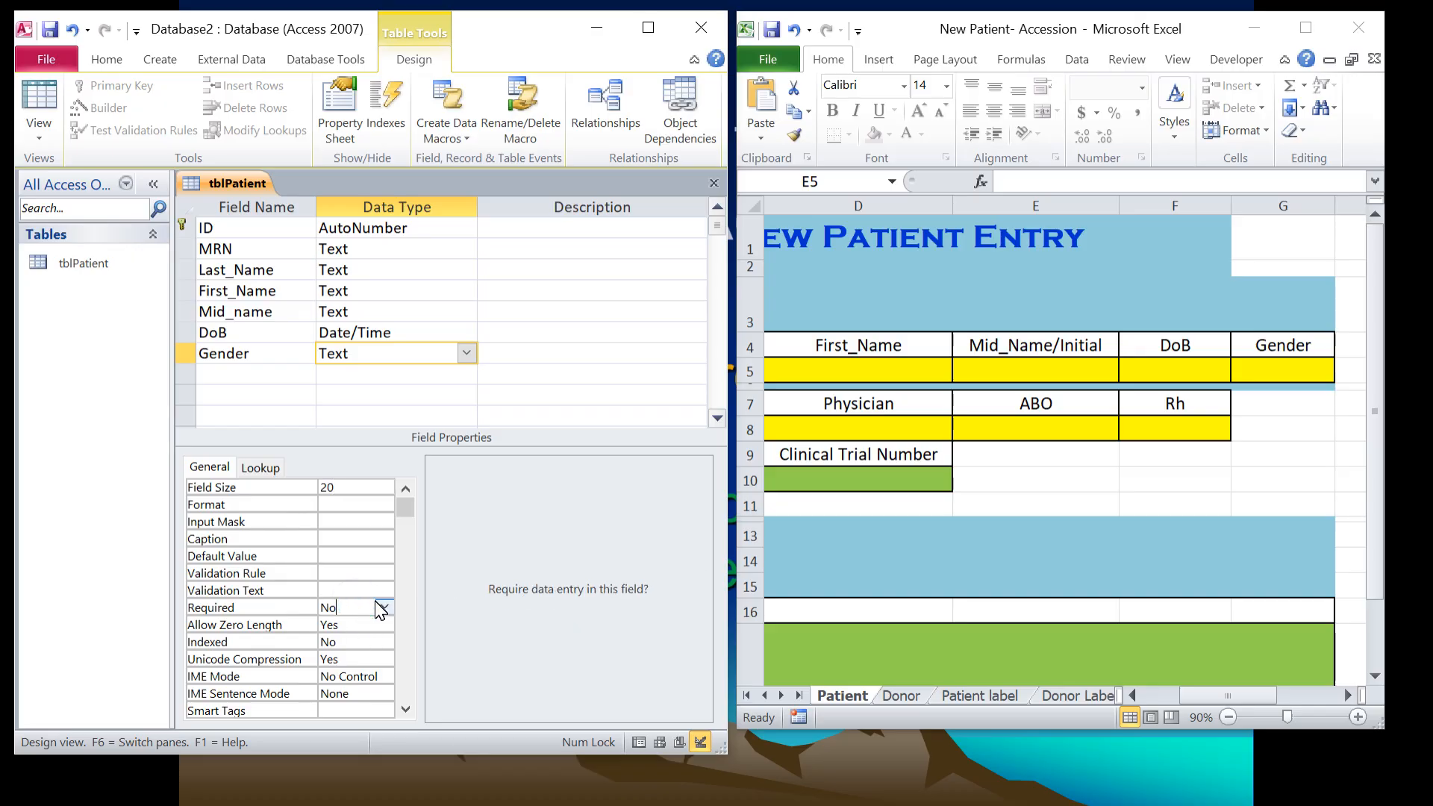
left_click(379, 607)
left_click(367, 623)
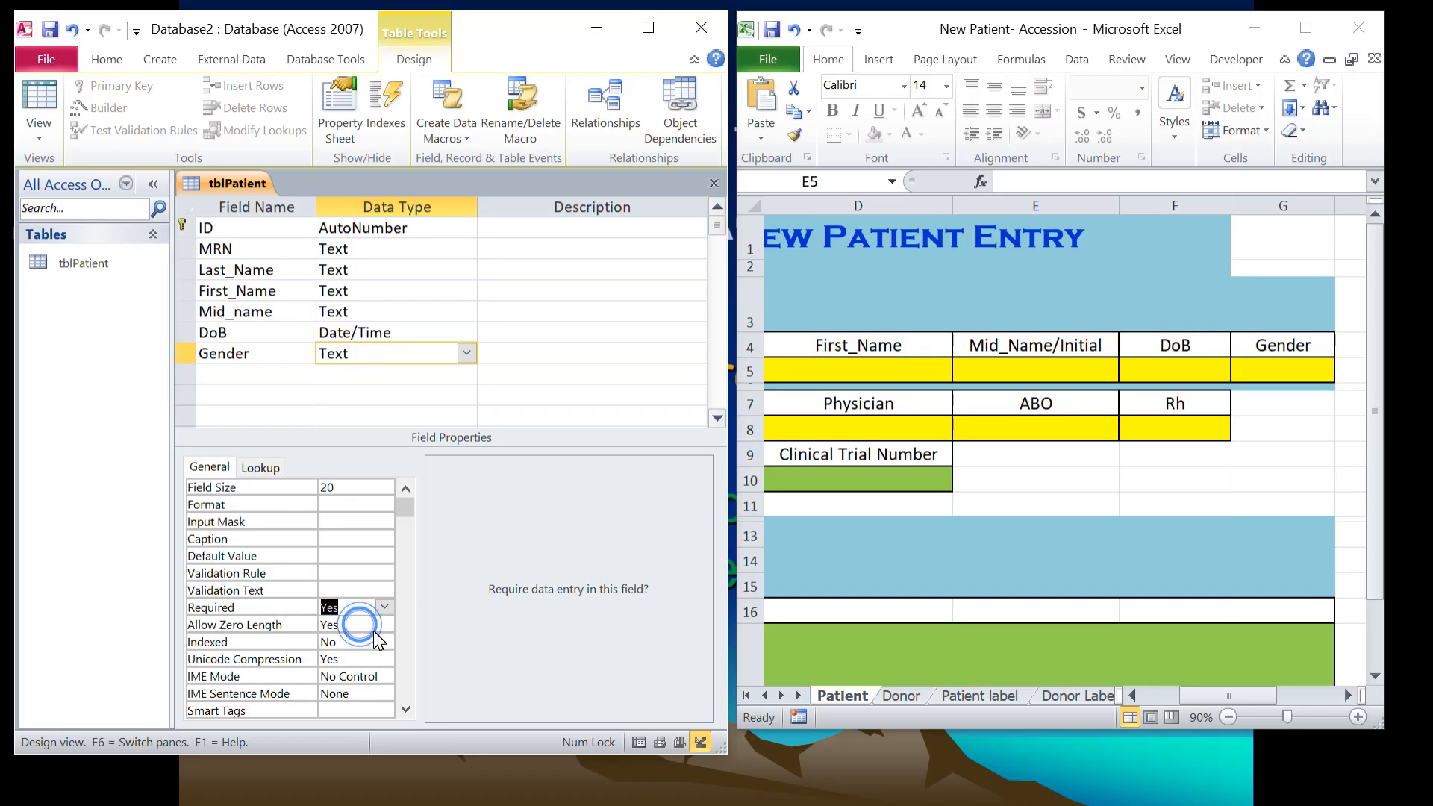
left_click(373, 627)
left_click(385, 625)
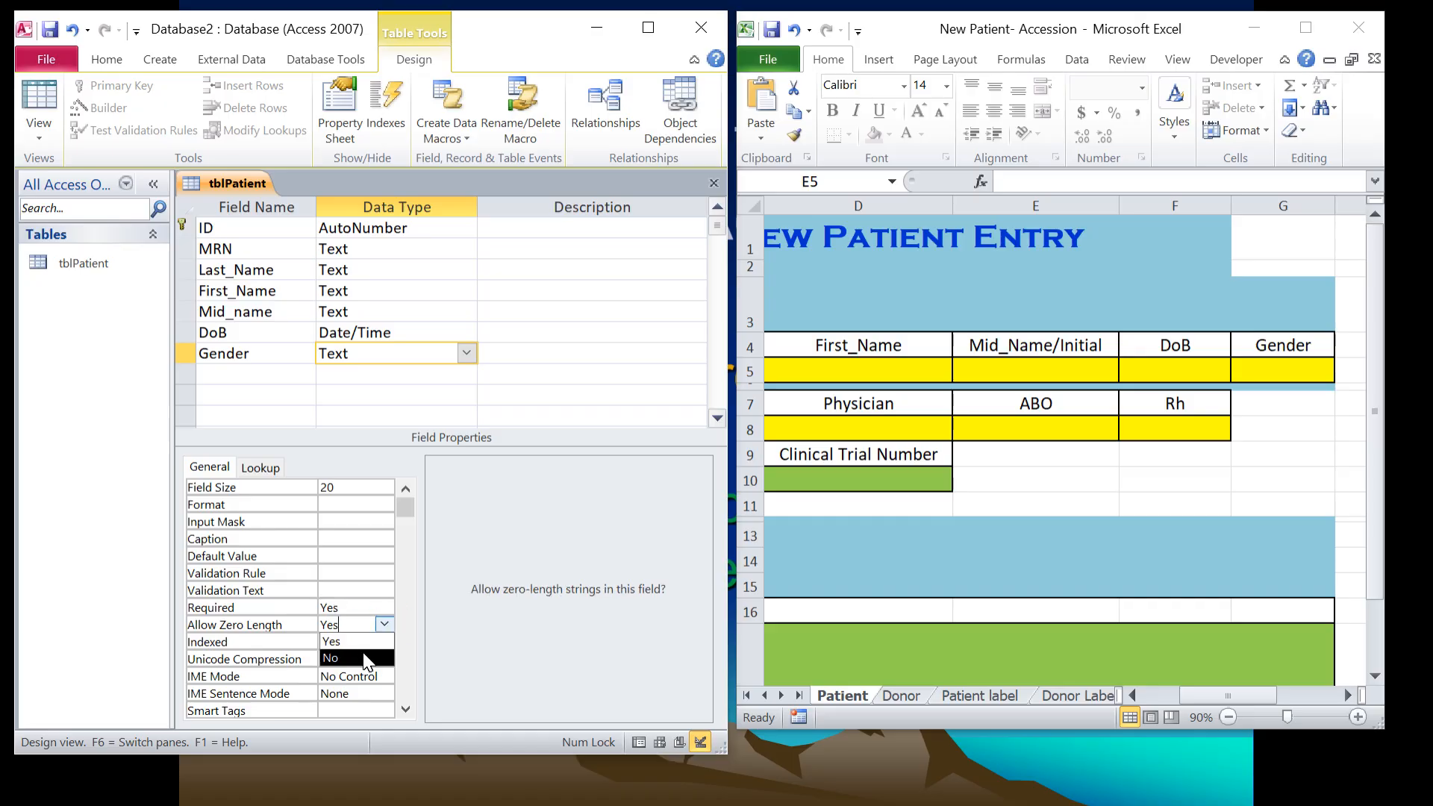
left_click(365, 655)
- Add an ICD_Code field below Gender with the Text data type and a field size of 25
left_click(267, 374)
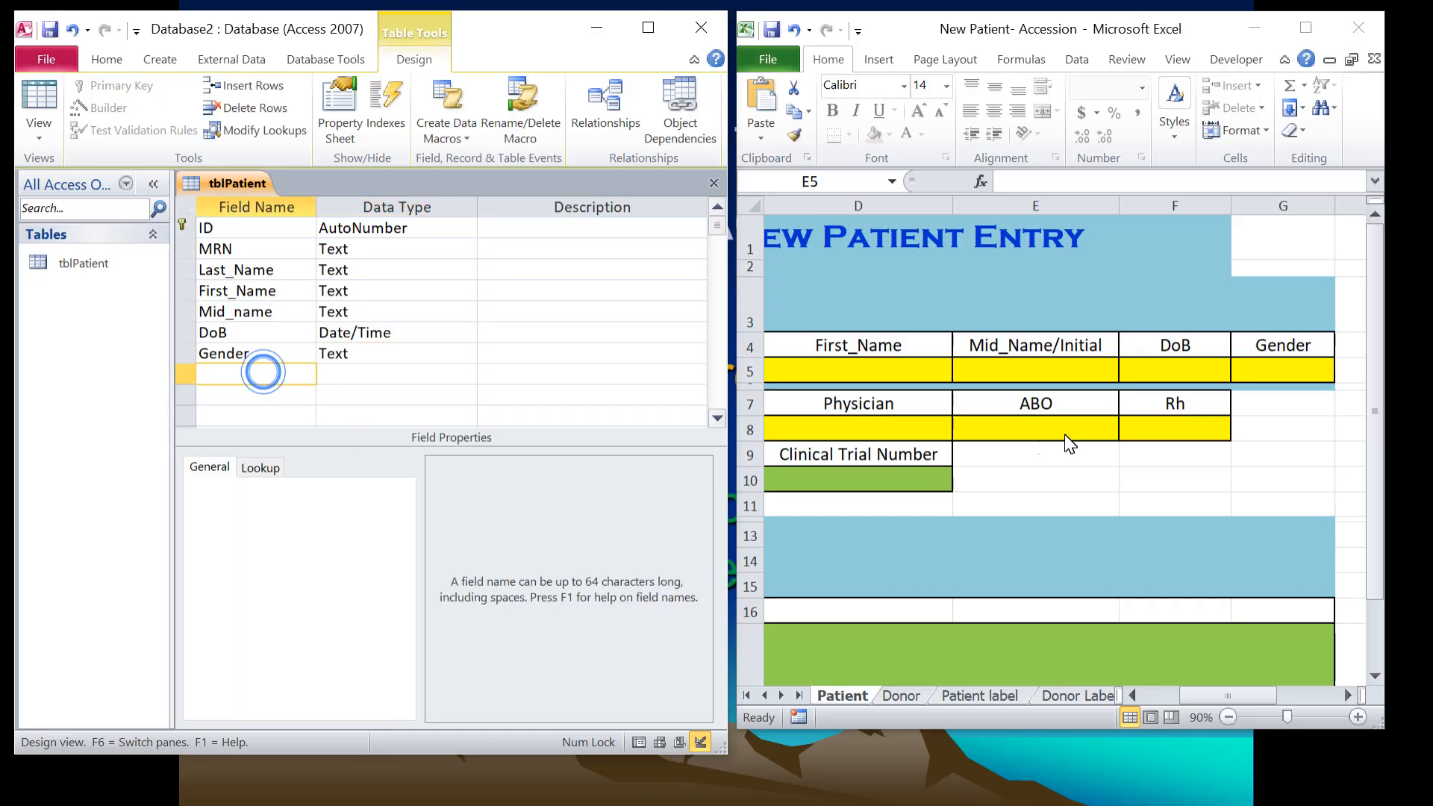
left_click(1130, 696)
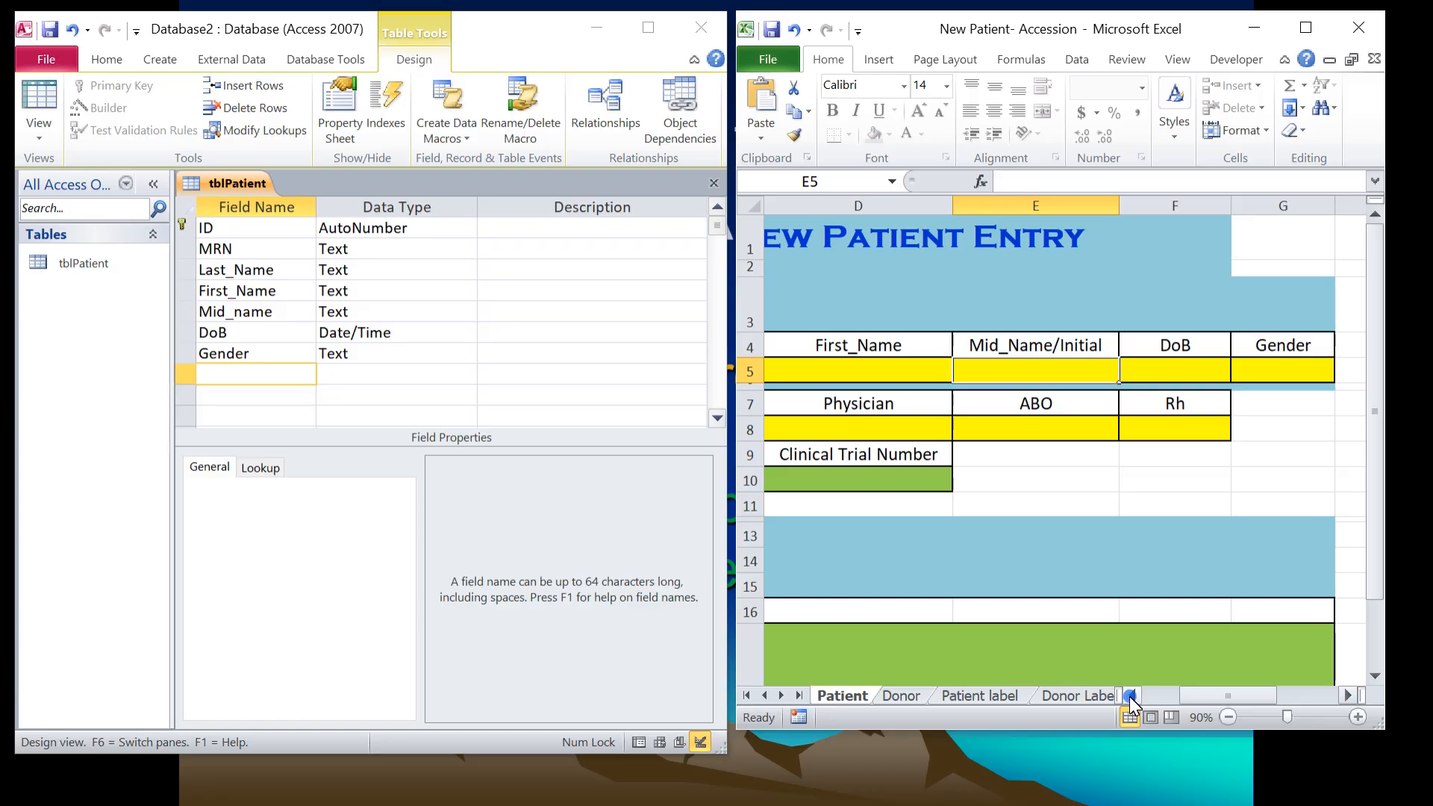
left_click(1130, 696)
left_click(1130, 696)
left_click(1130, 696)
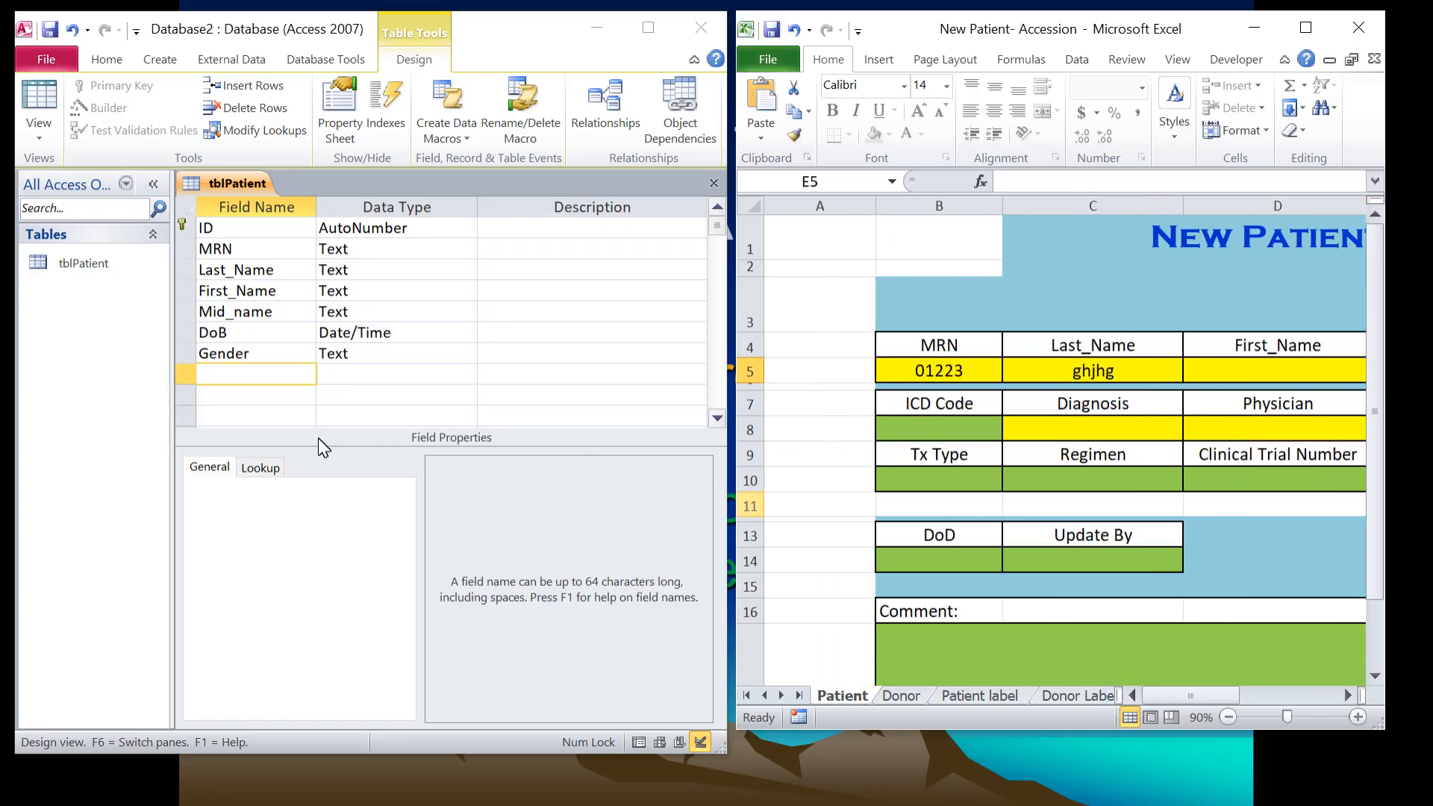
left_click(262, 359)
left_click(261, 375)
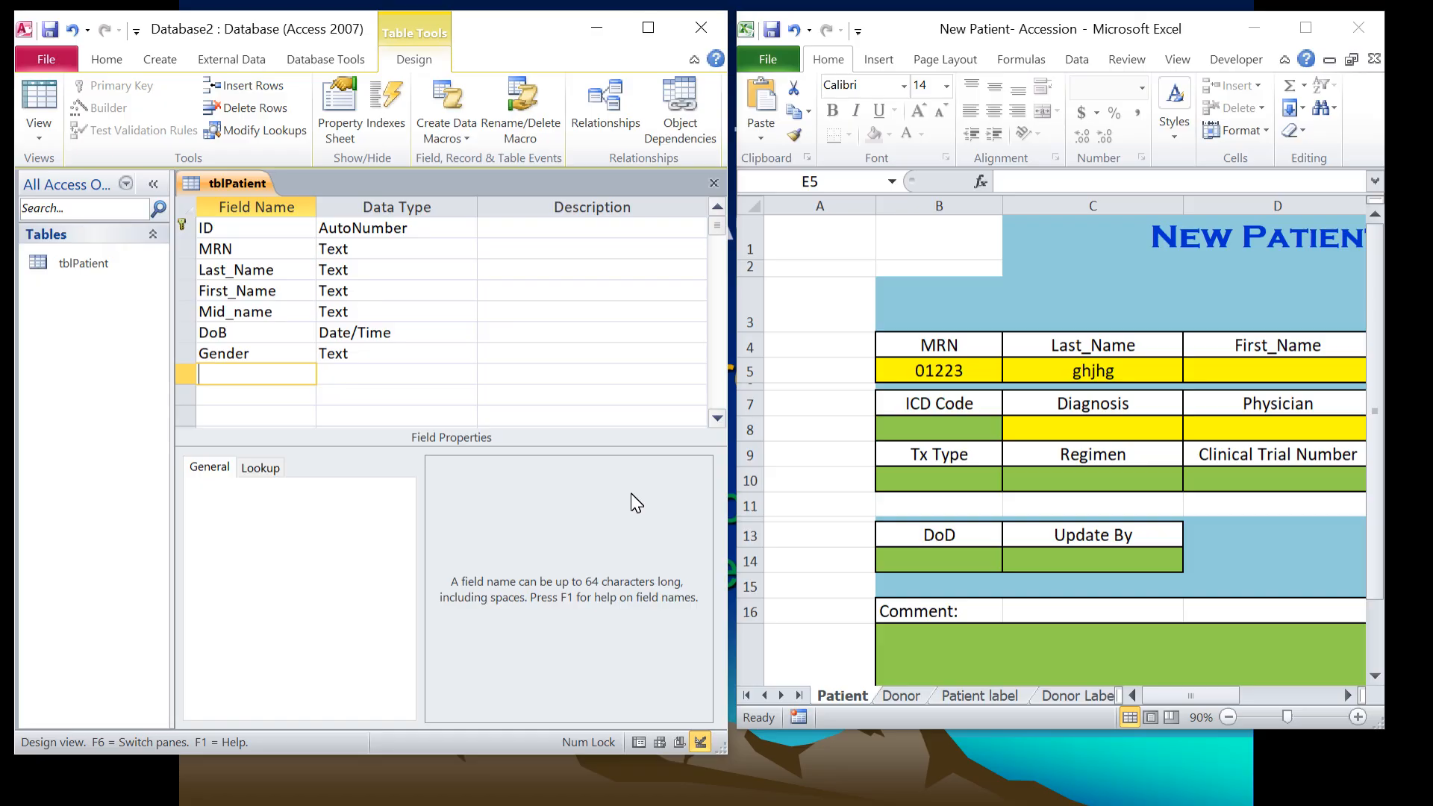
type("ICD")
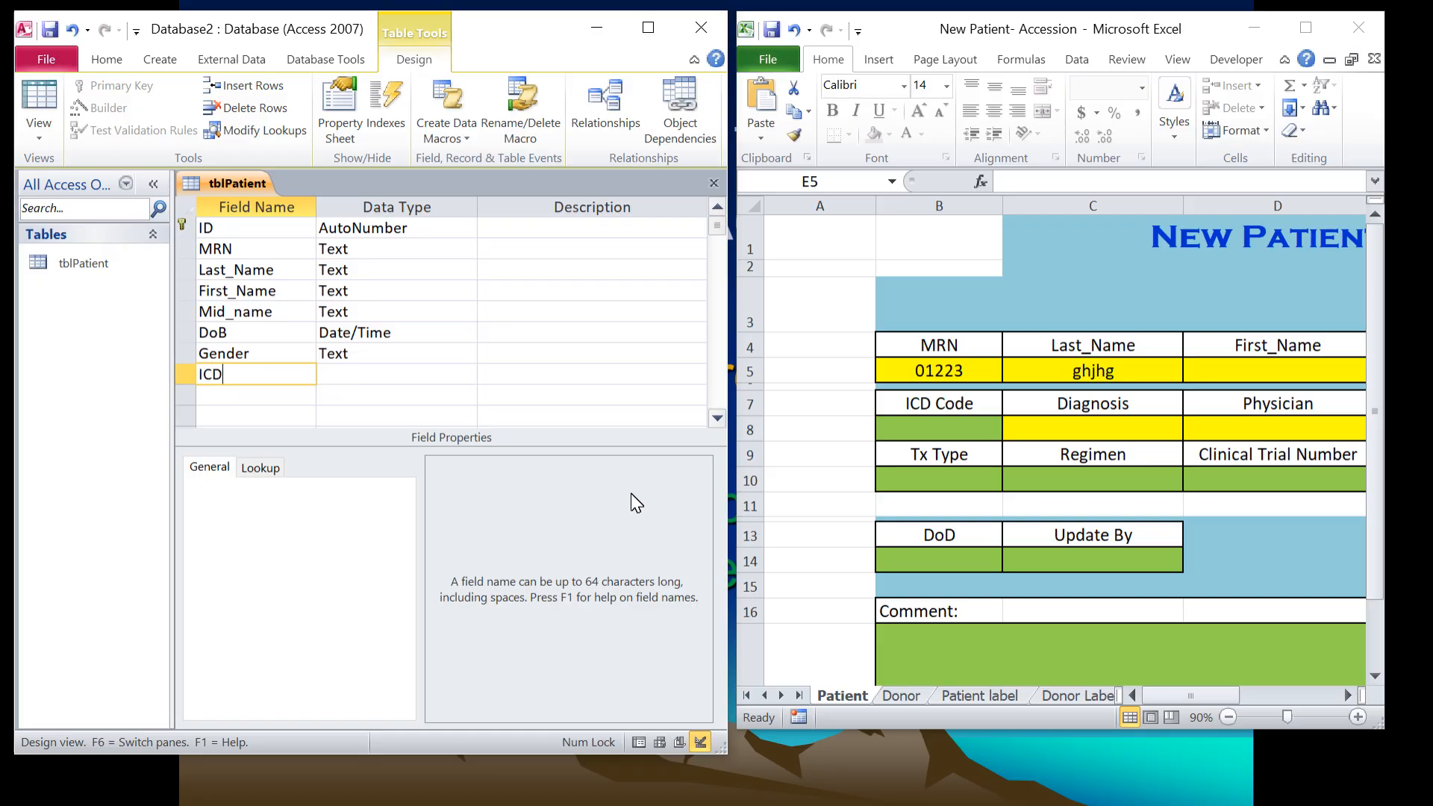
type("_Code")
left_click(376, 377)
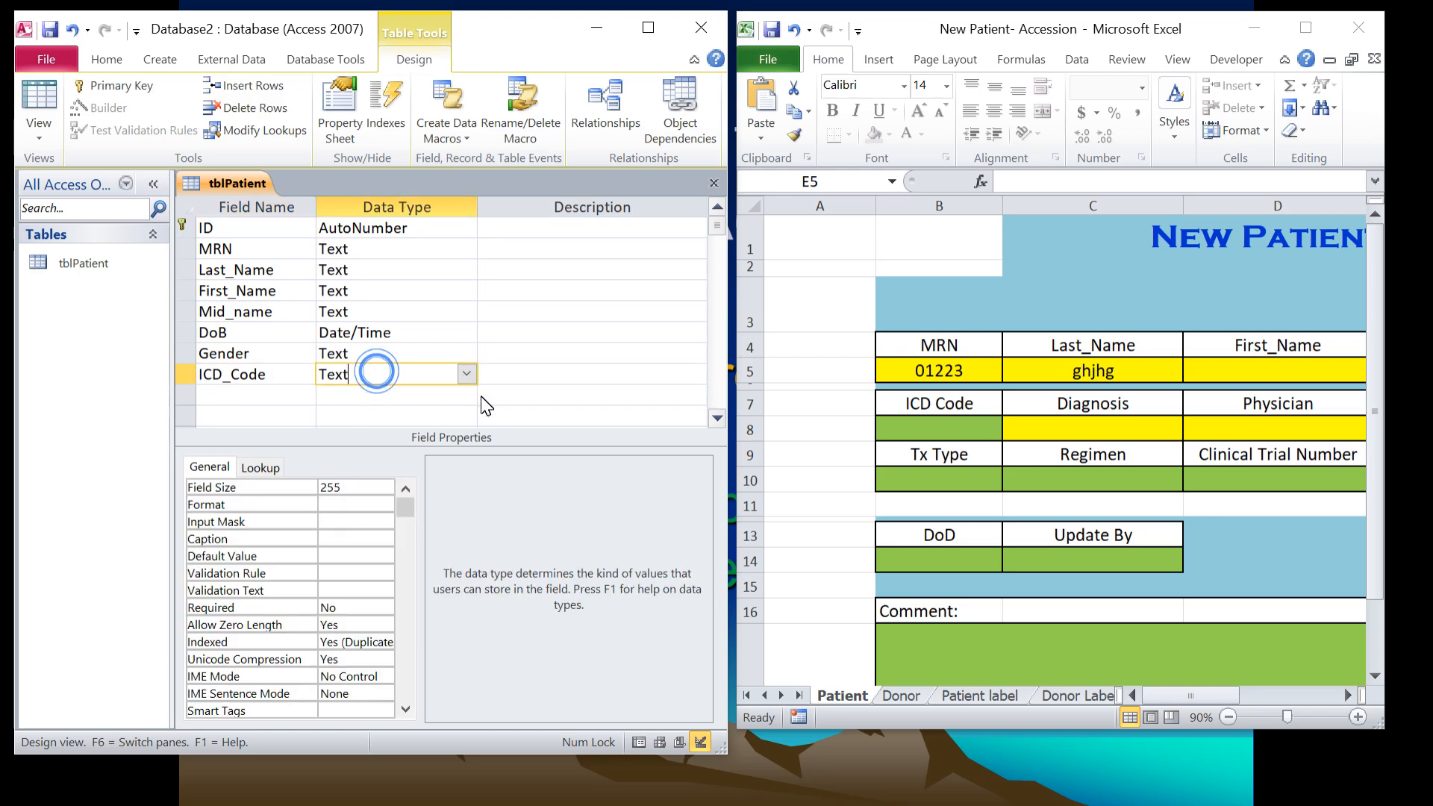
left_click(334, 489)
key("BackSpace")
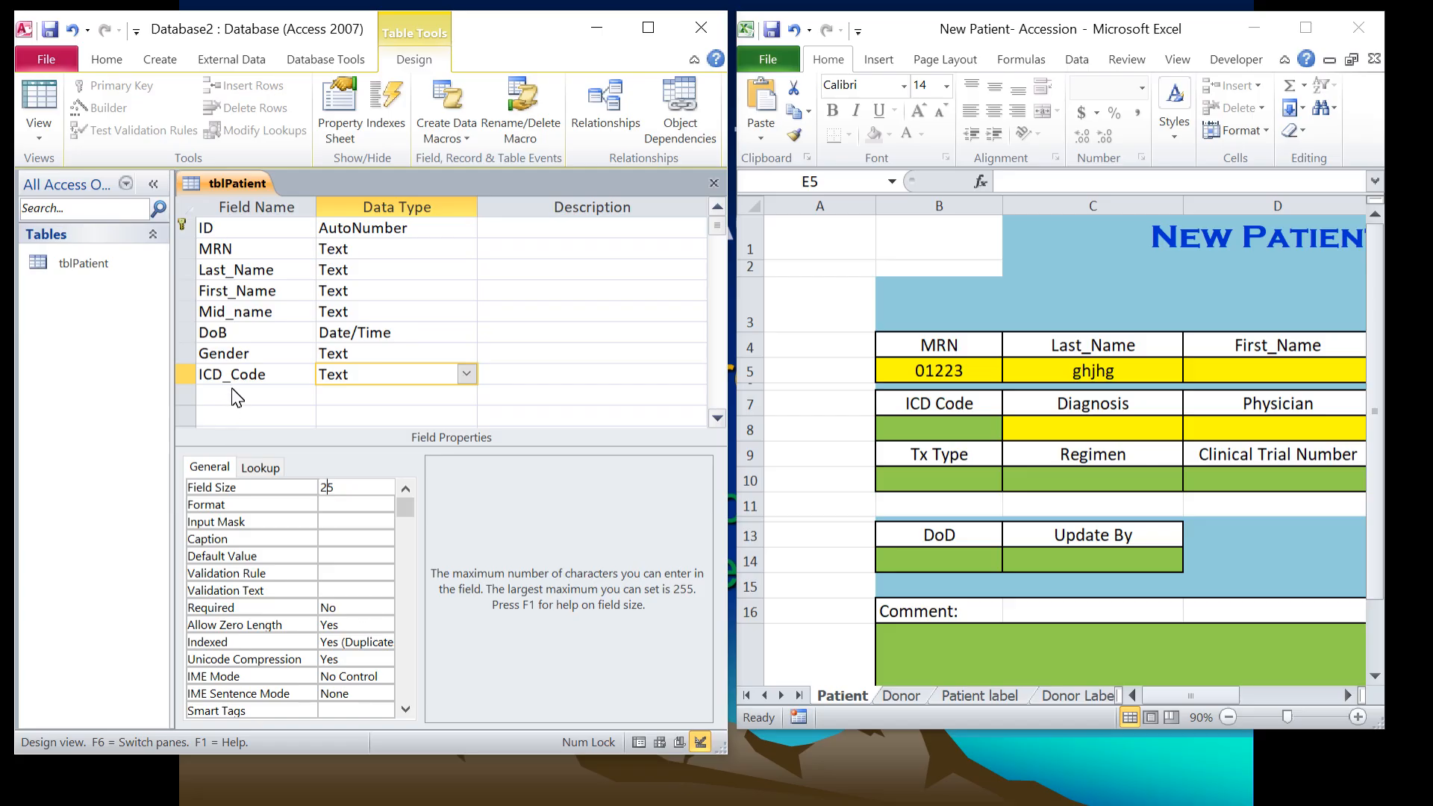
- Add a Diagnisis field below ICD_Code with the Text data type and a field size of 25
left_click(248, 395)
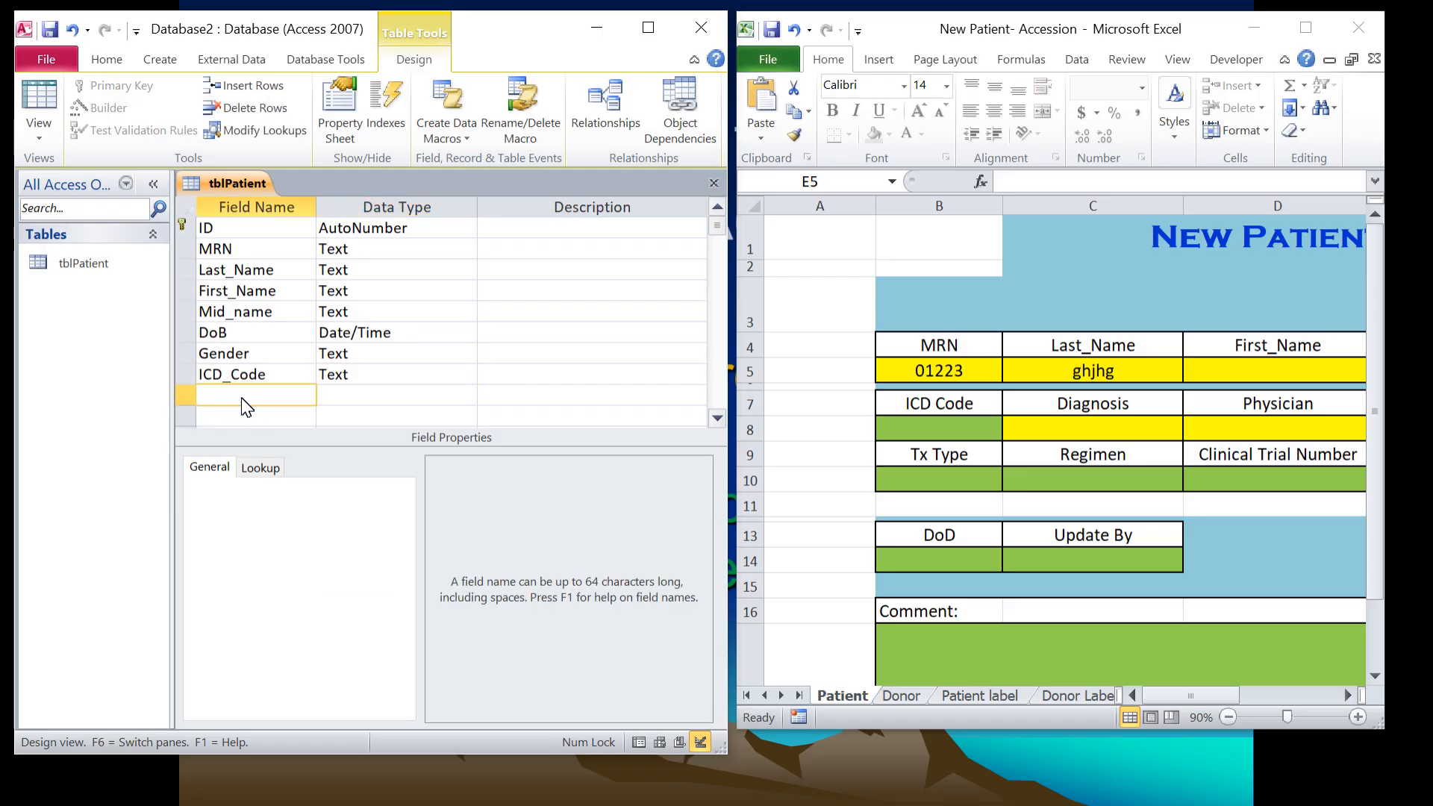
type("Diagnisis")
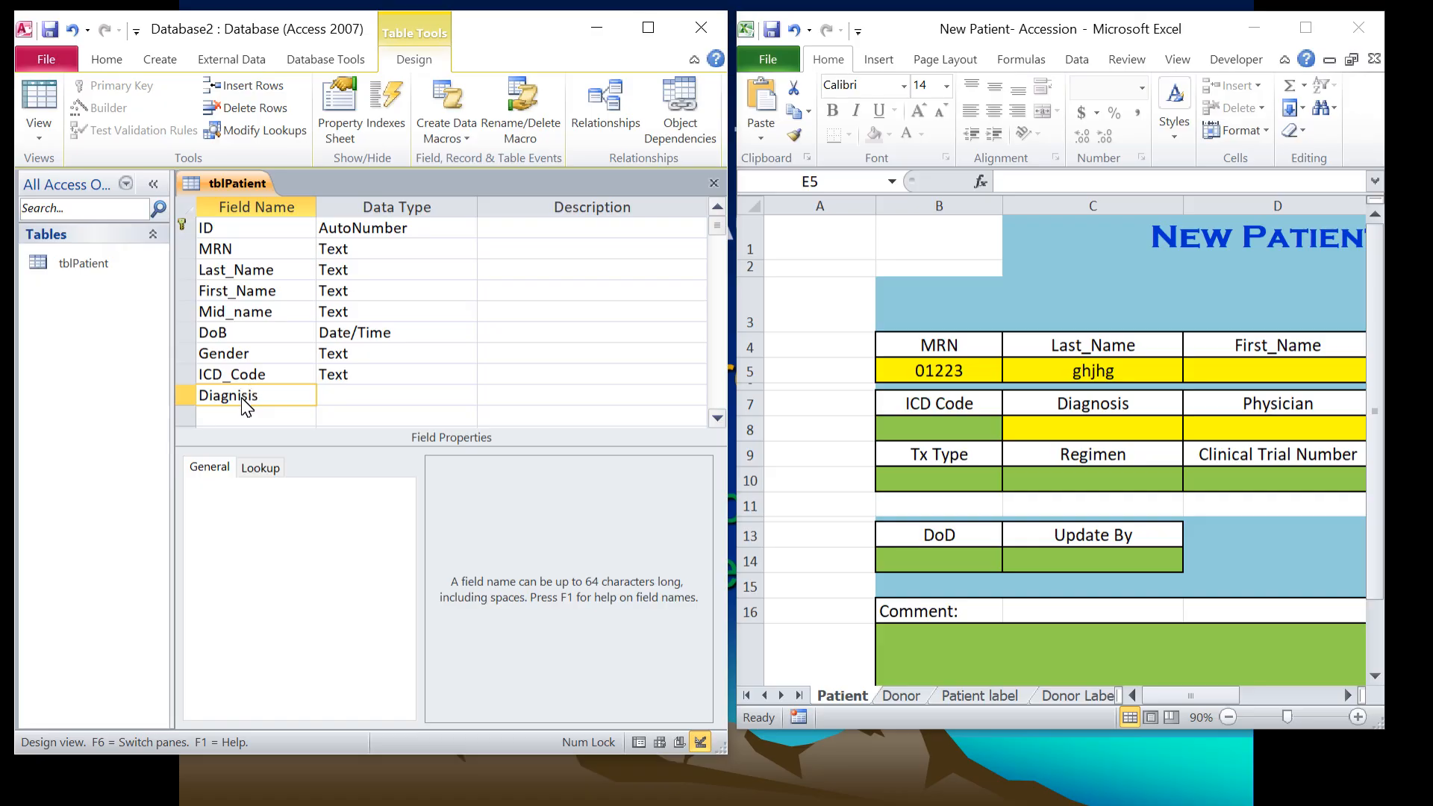
left_click(358, 397)
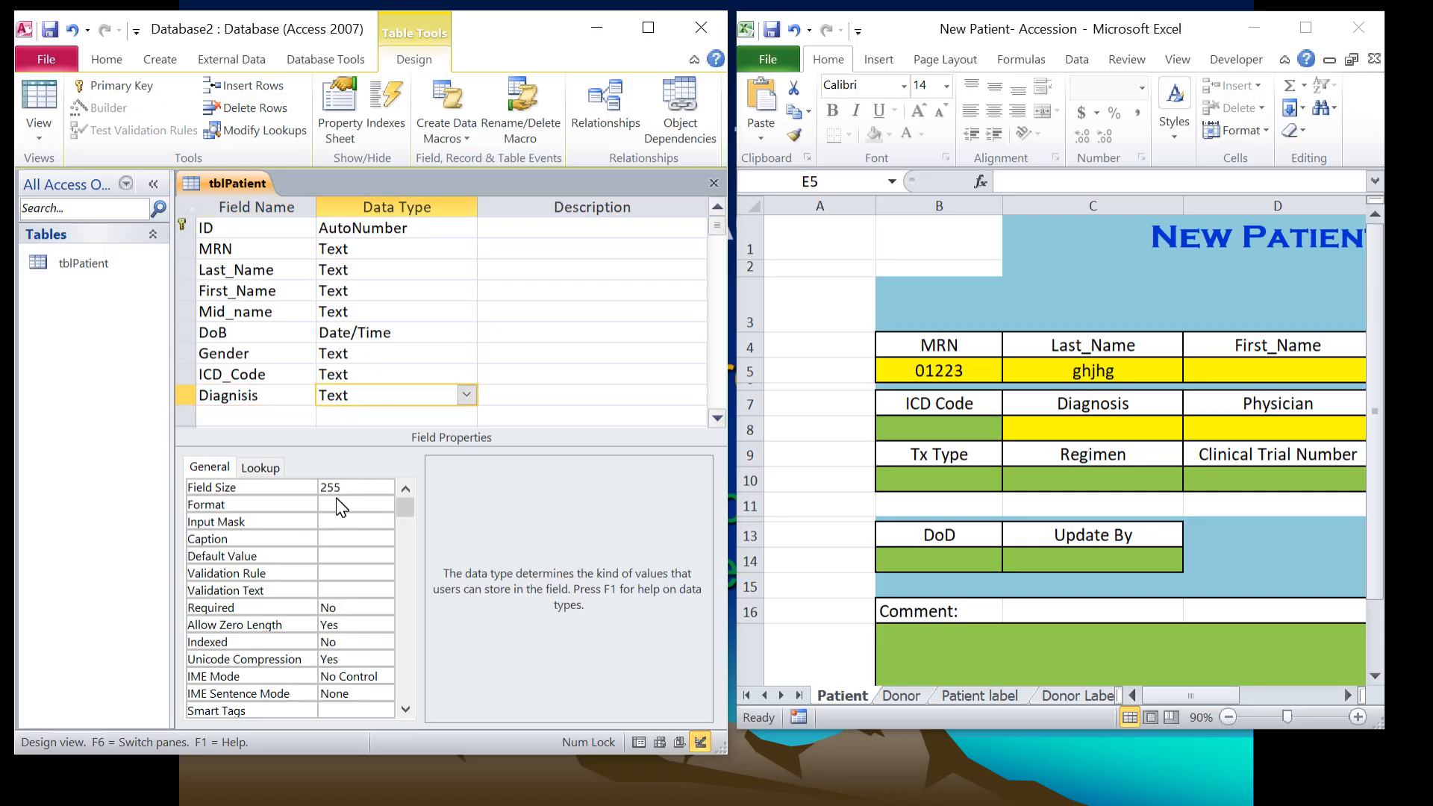
left_click(328, 488)
key("BackSpace")
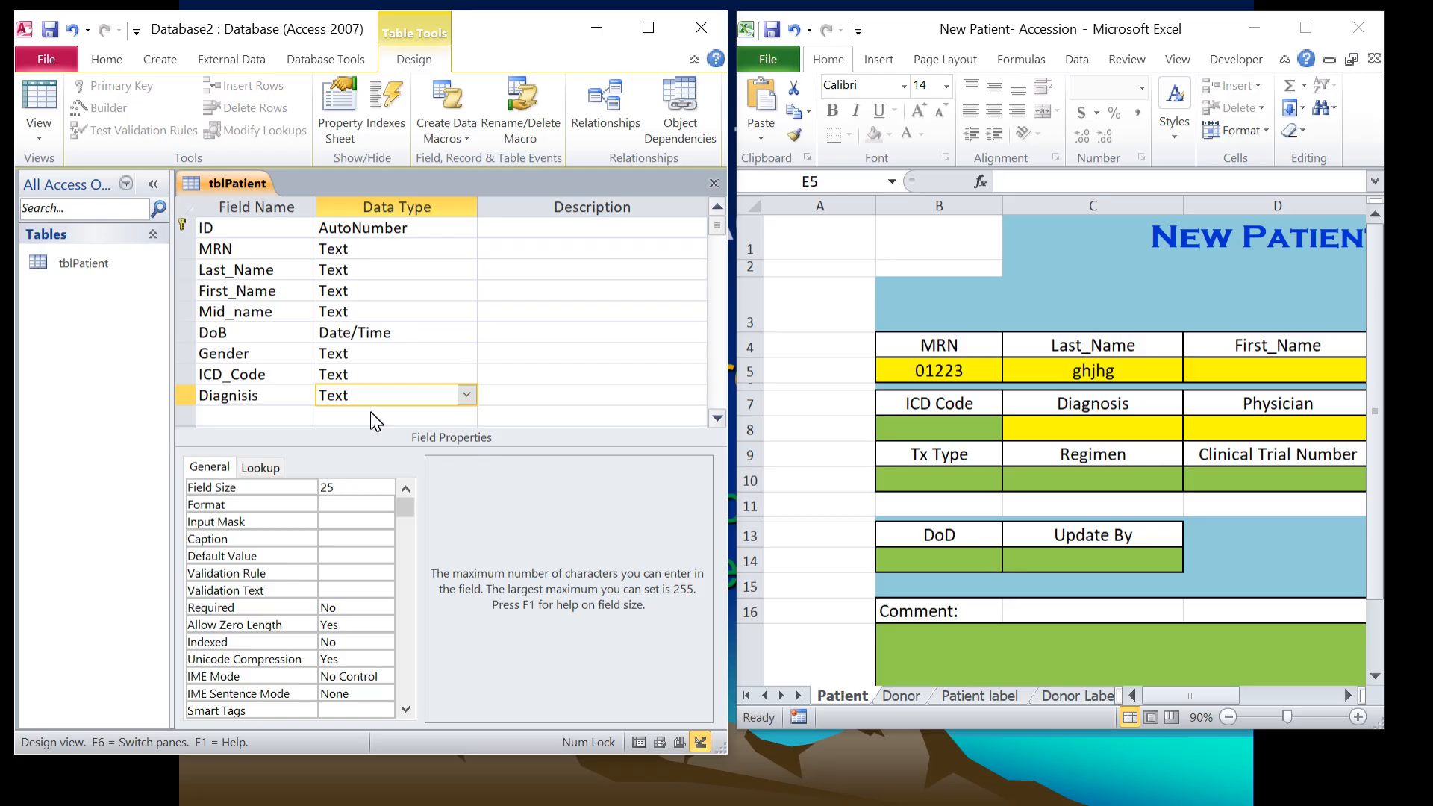
- Add a Physician field below Diagnisis with the Text data type
left_click(290, 412)
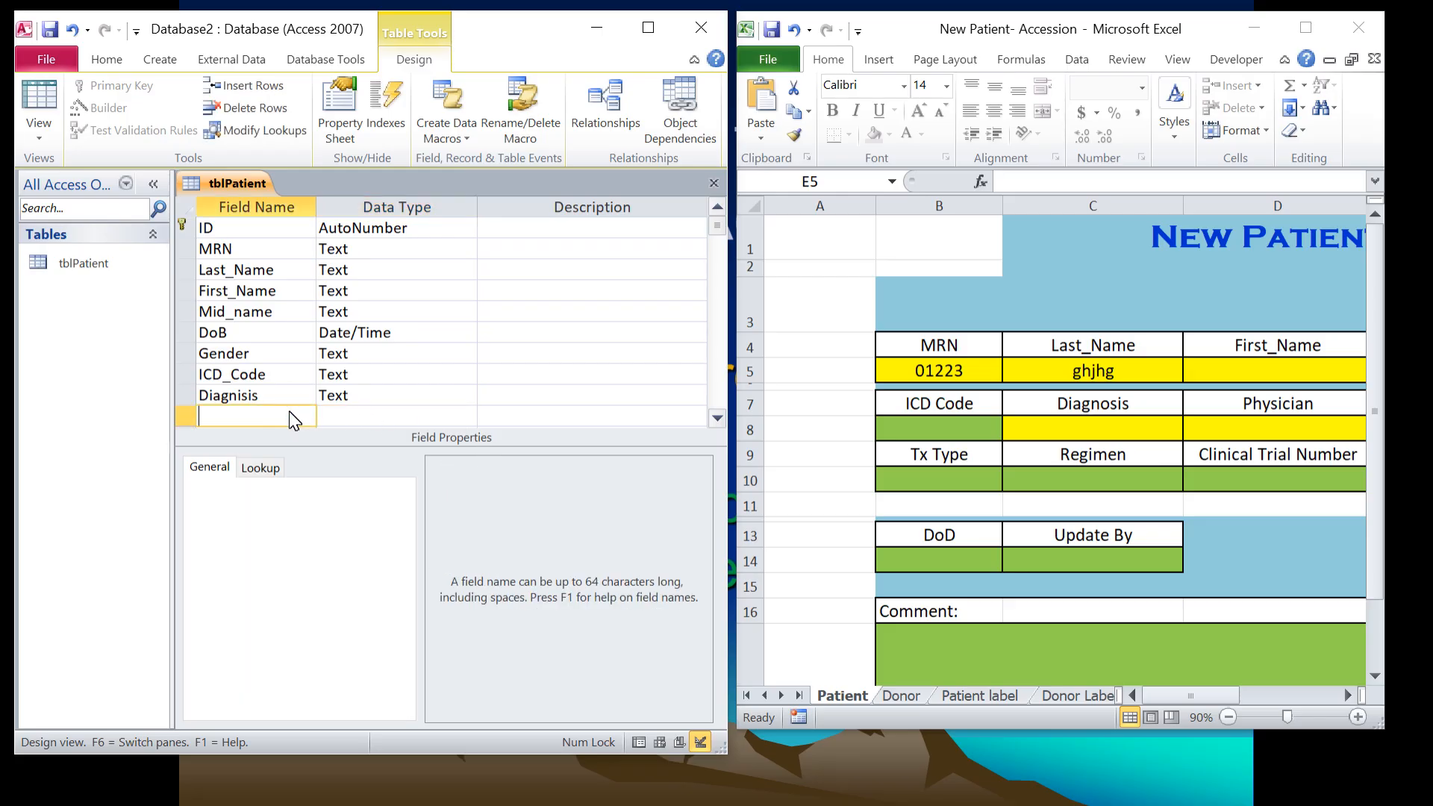
type("Phys")
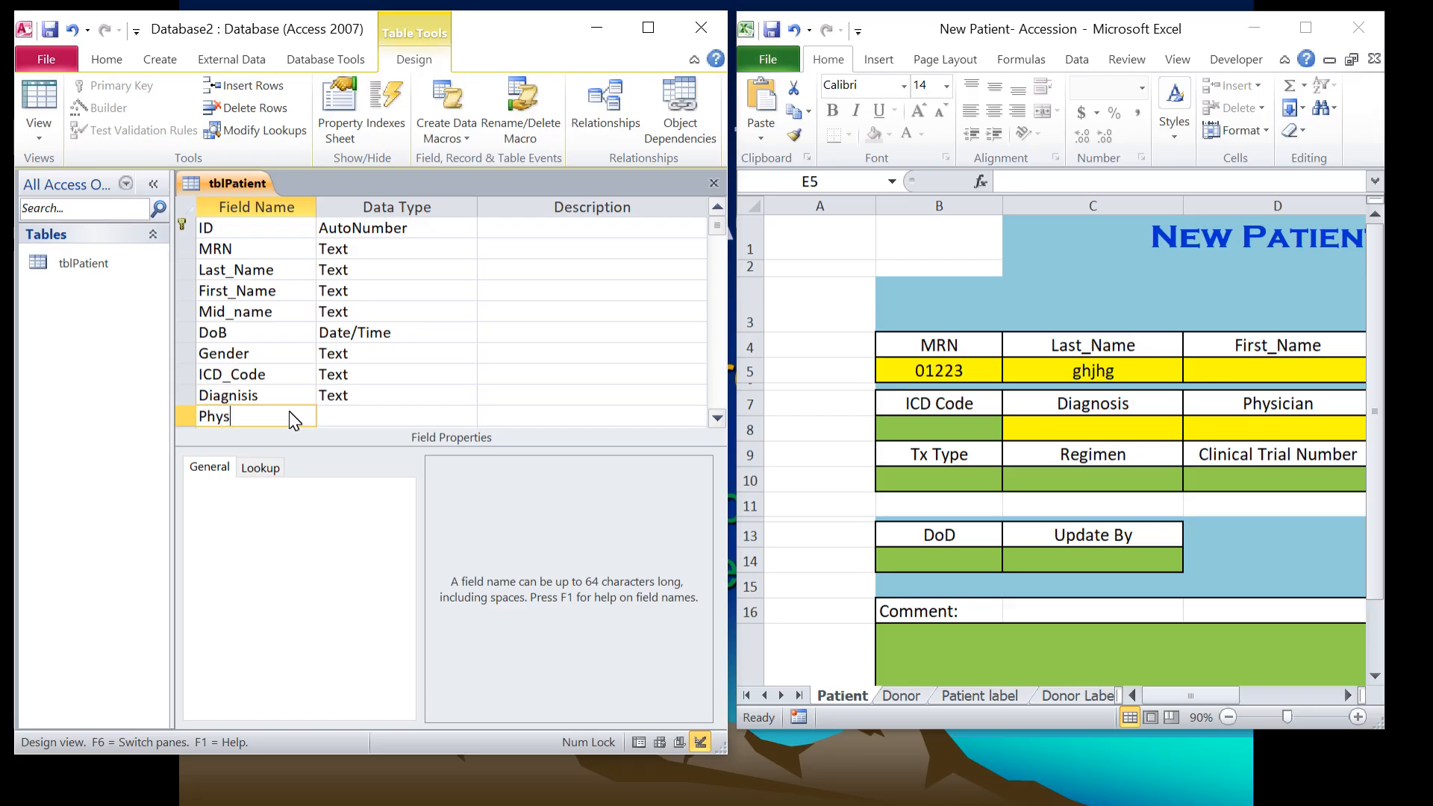
type("ician")
left_click(358, 417)
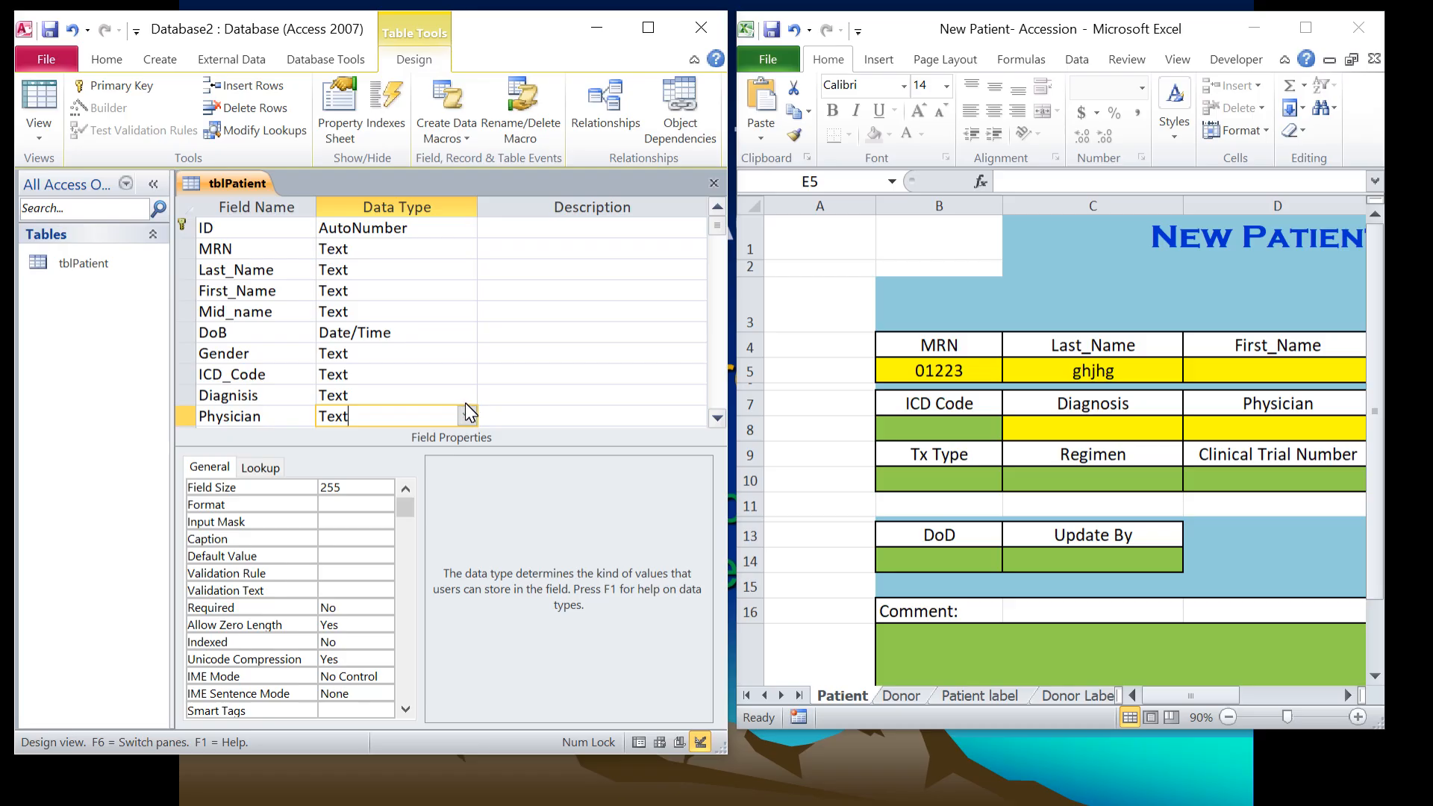
- Add an ABO field below Physician, following the Excel entry form, with the Text data type and a field size of 20
left_click(718, 420)
left_click(719, 422)
left_click(719, 422)
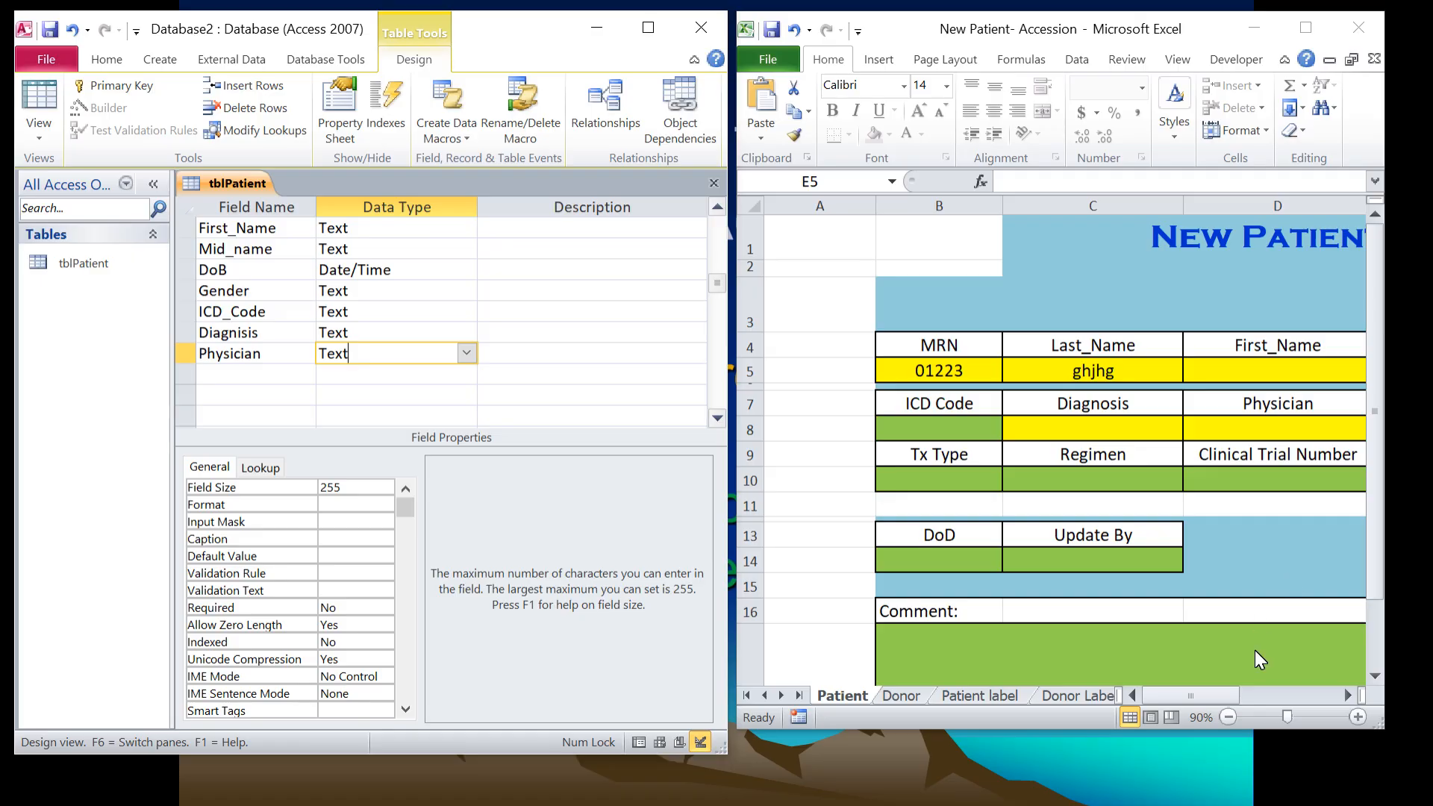
left_click(1346, 697)
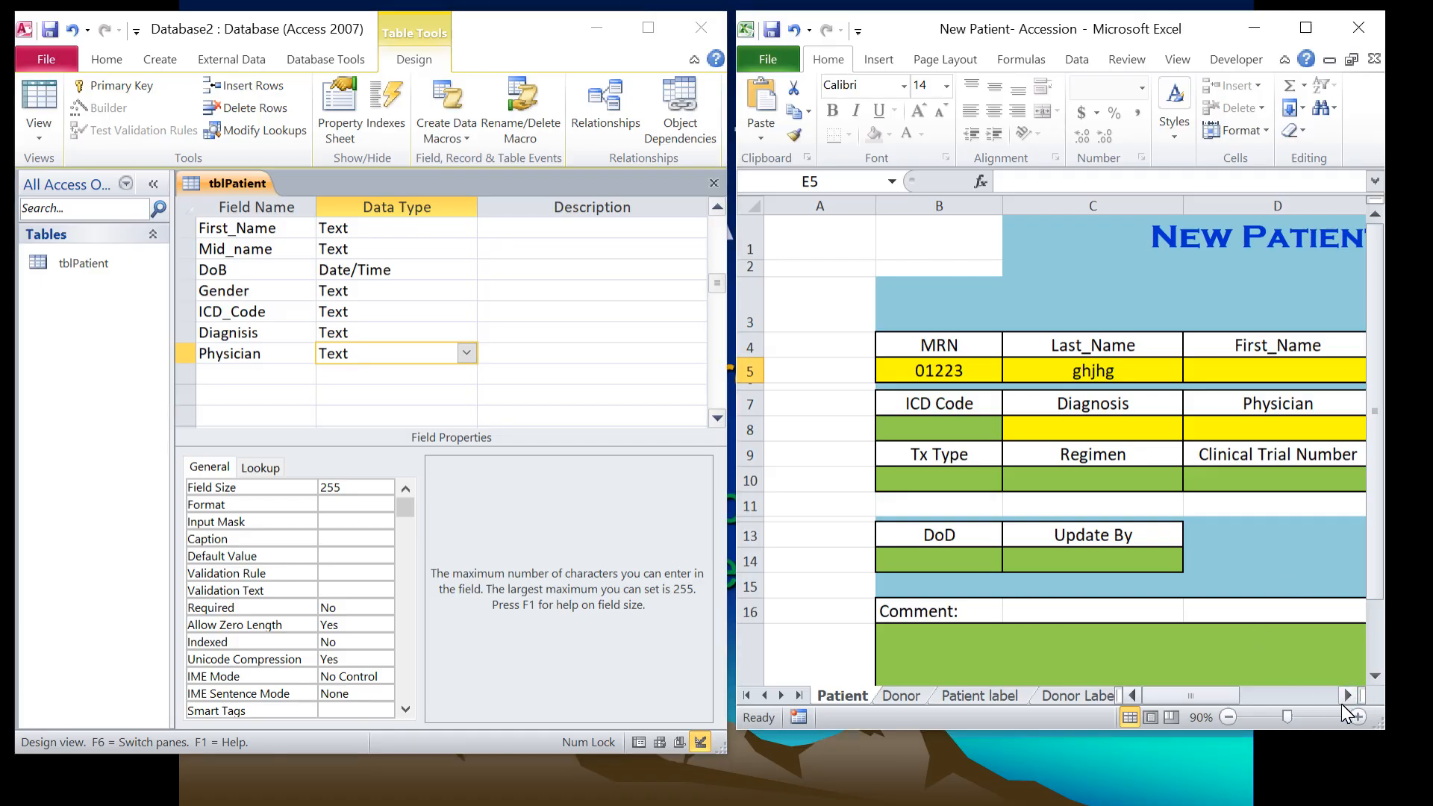
left_click(1345, 697)
left_click(1346, 697)
left_click(1345, 698)
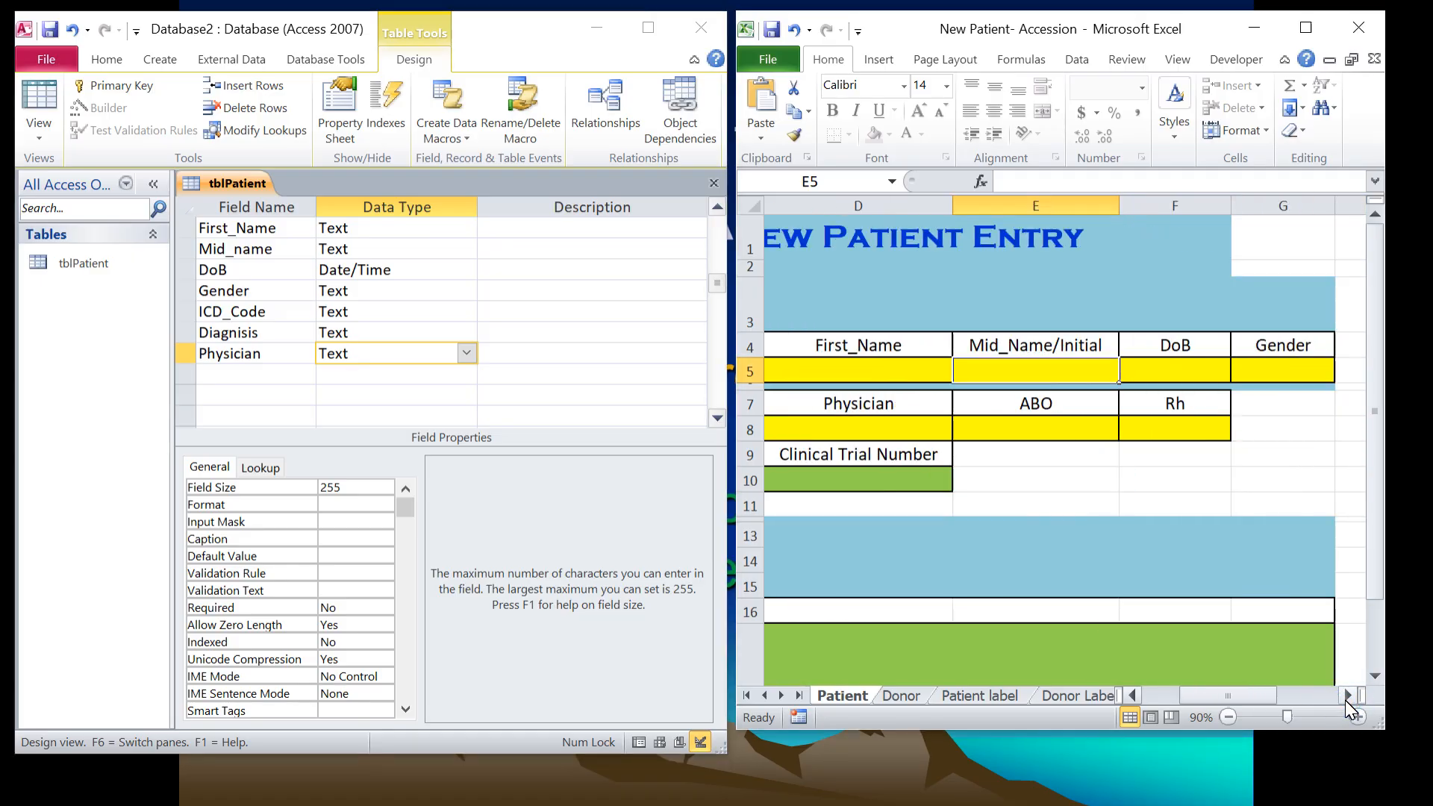
left_click(302, 373)
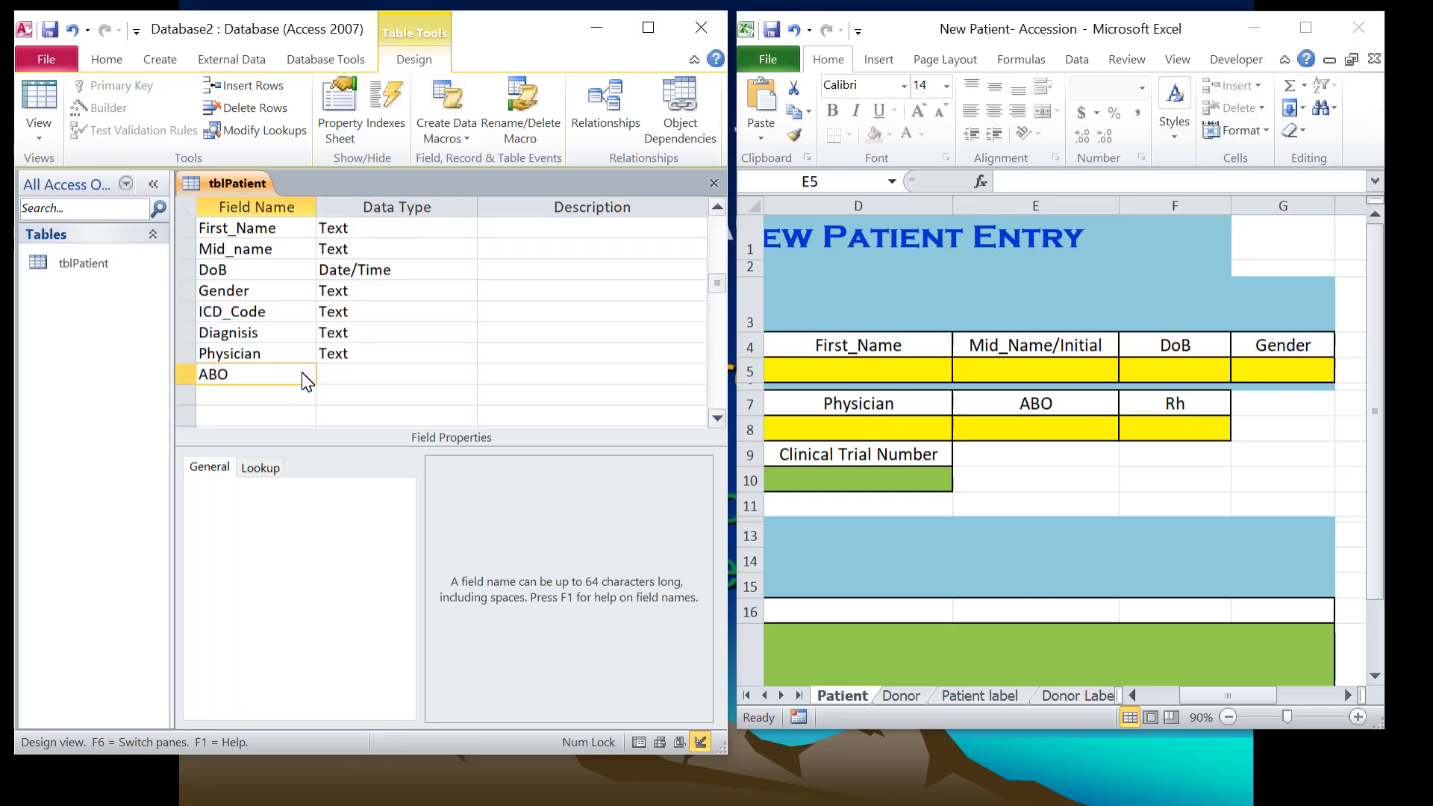
left_click(397, 377)
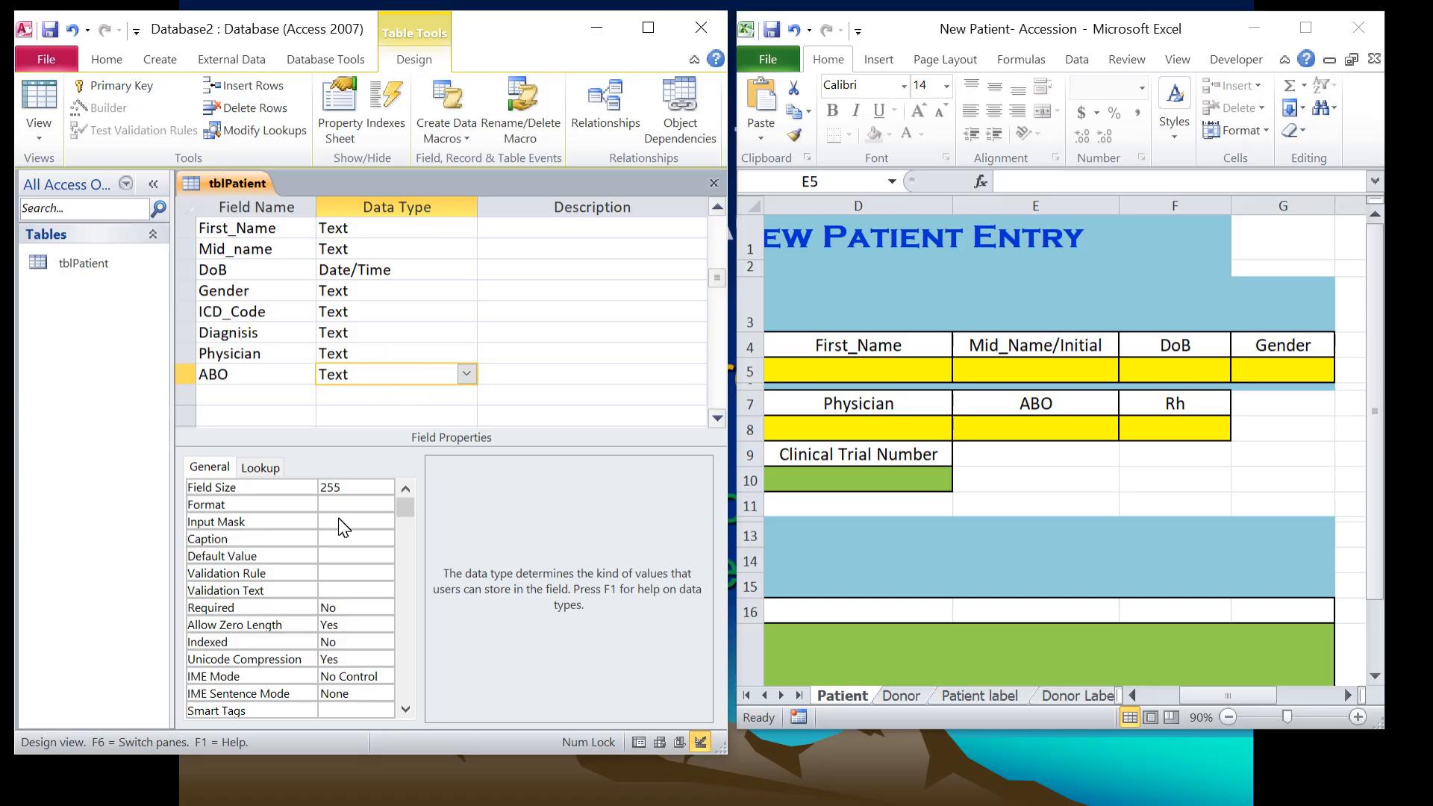
left_click(334, 488)
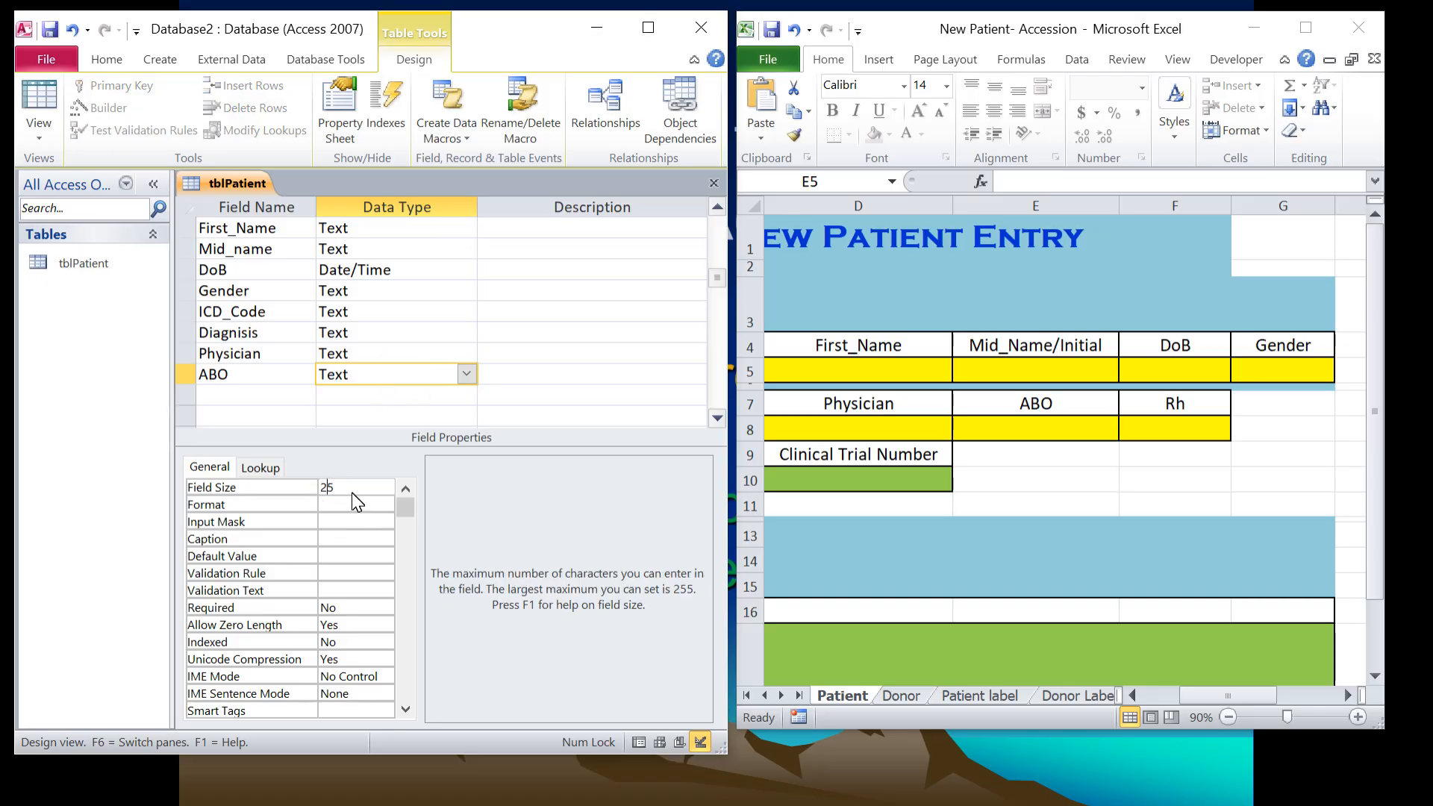
key("Delete")
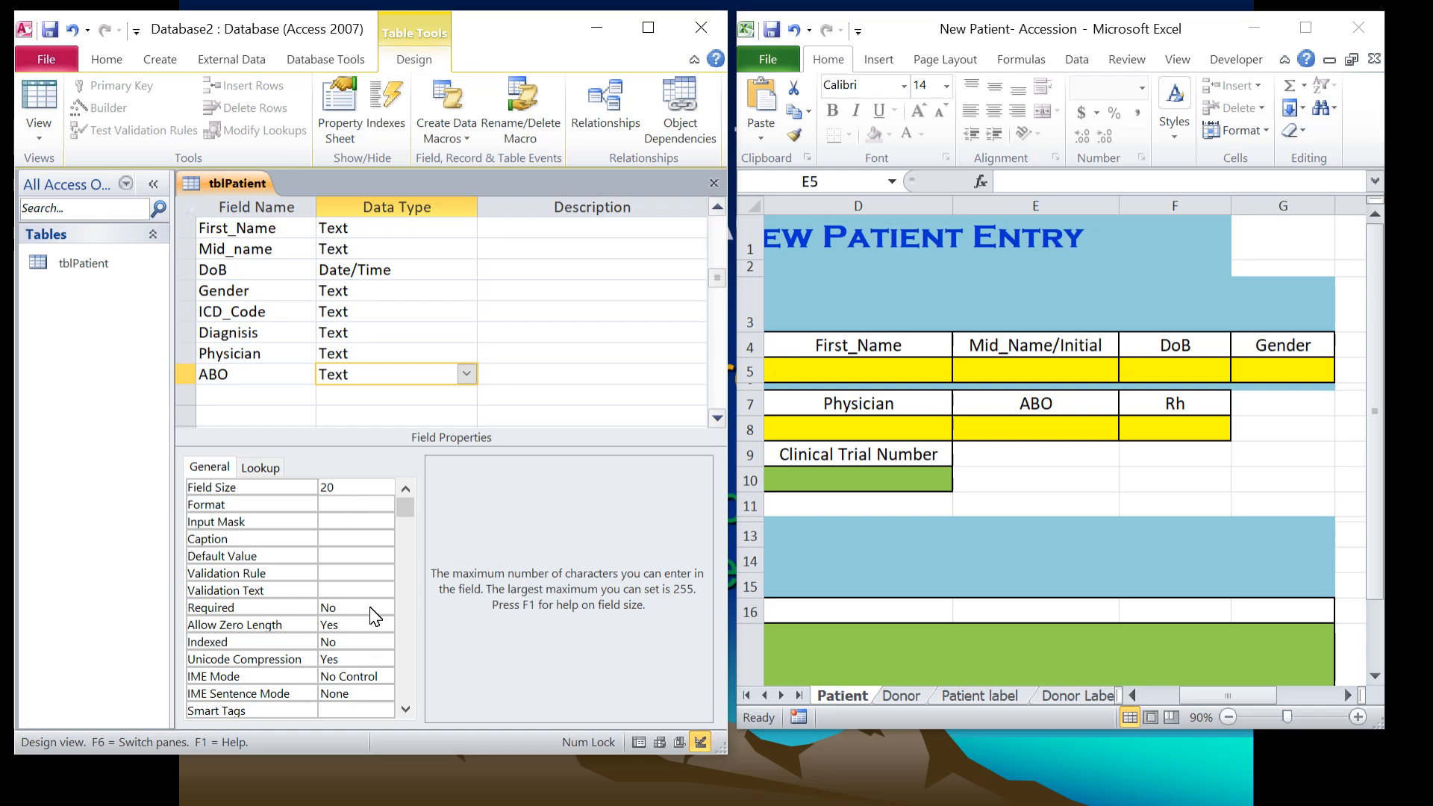
- Set Required to Yes and Allow Zero Length to No for the ABO field
left_click(371, 608)
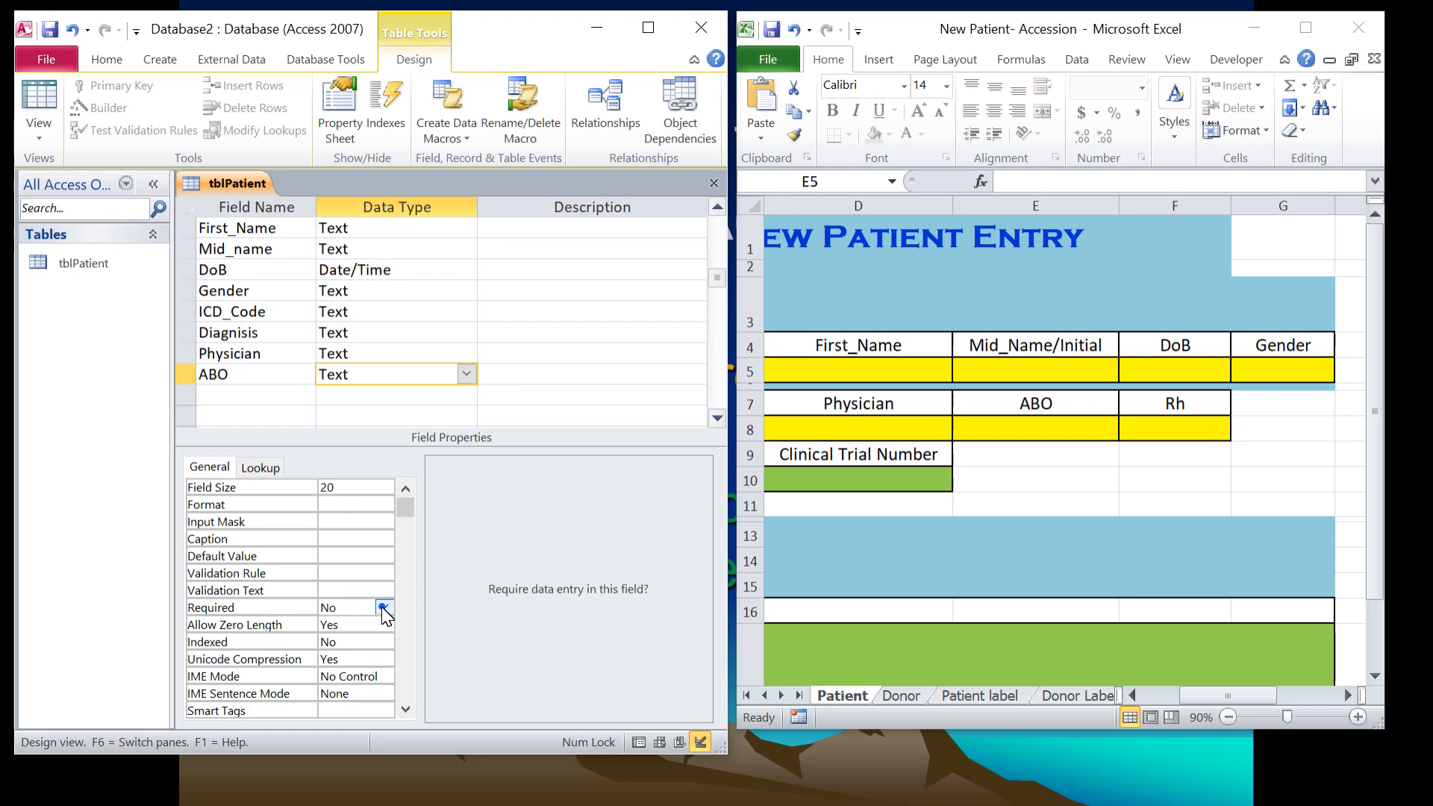
left_click(383, 607)
left_click(374, 621)
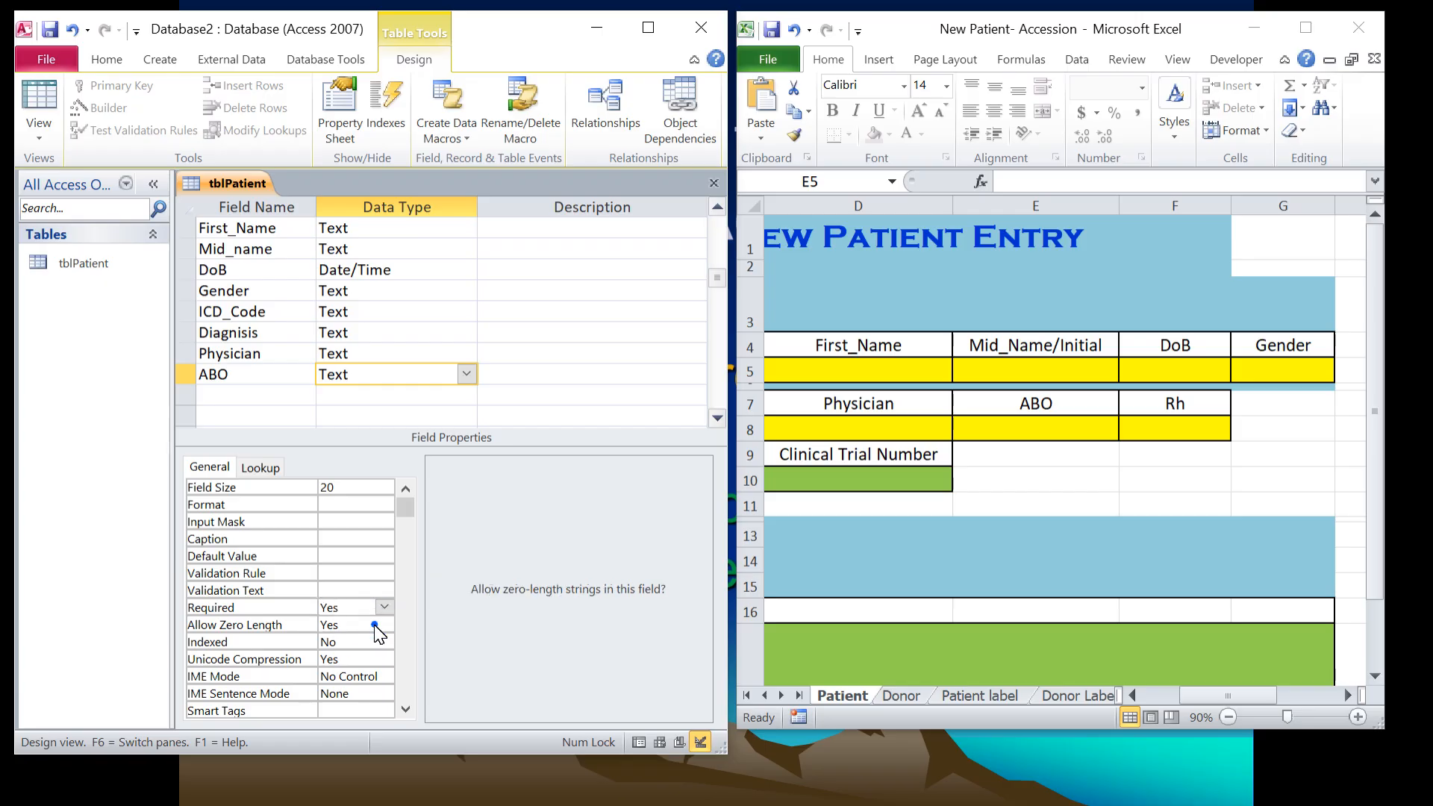
left_click(384, 627)
left_click(362, 657)
- Add an Rh field below ABO with the Text data type and a field size of 25
left_click(266, 396)
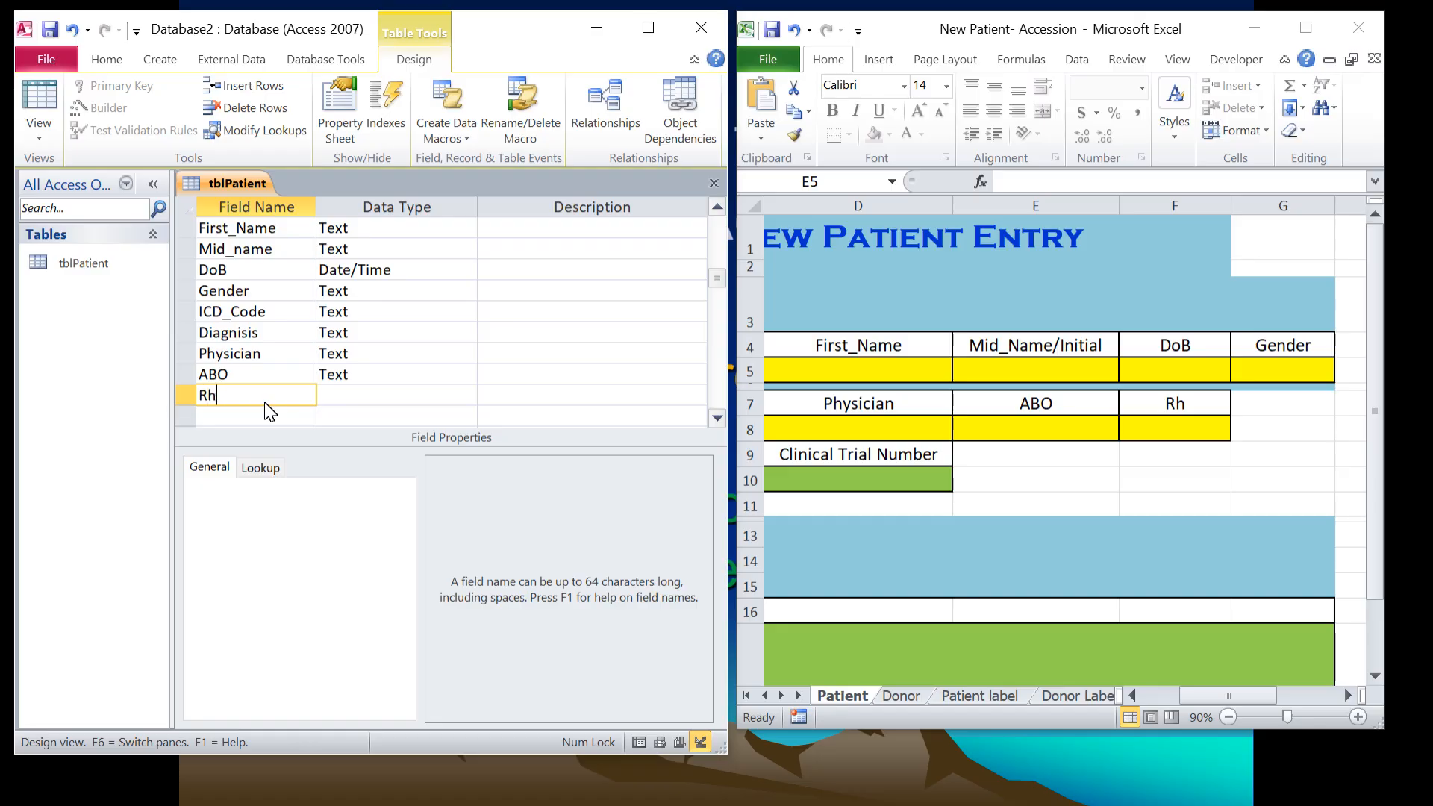
left_click(376, 403)
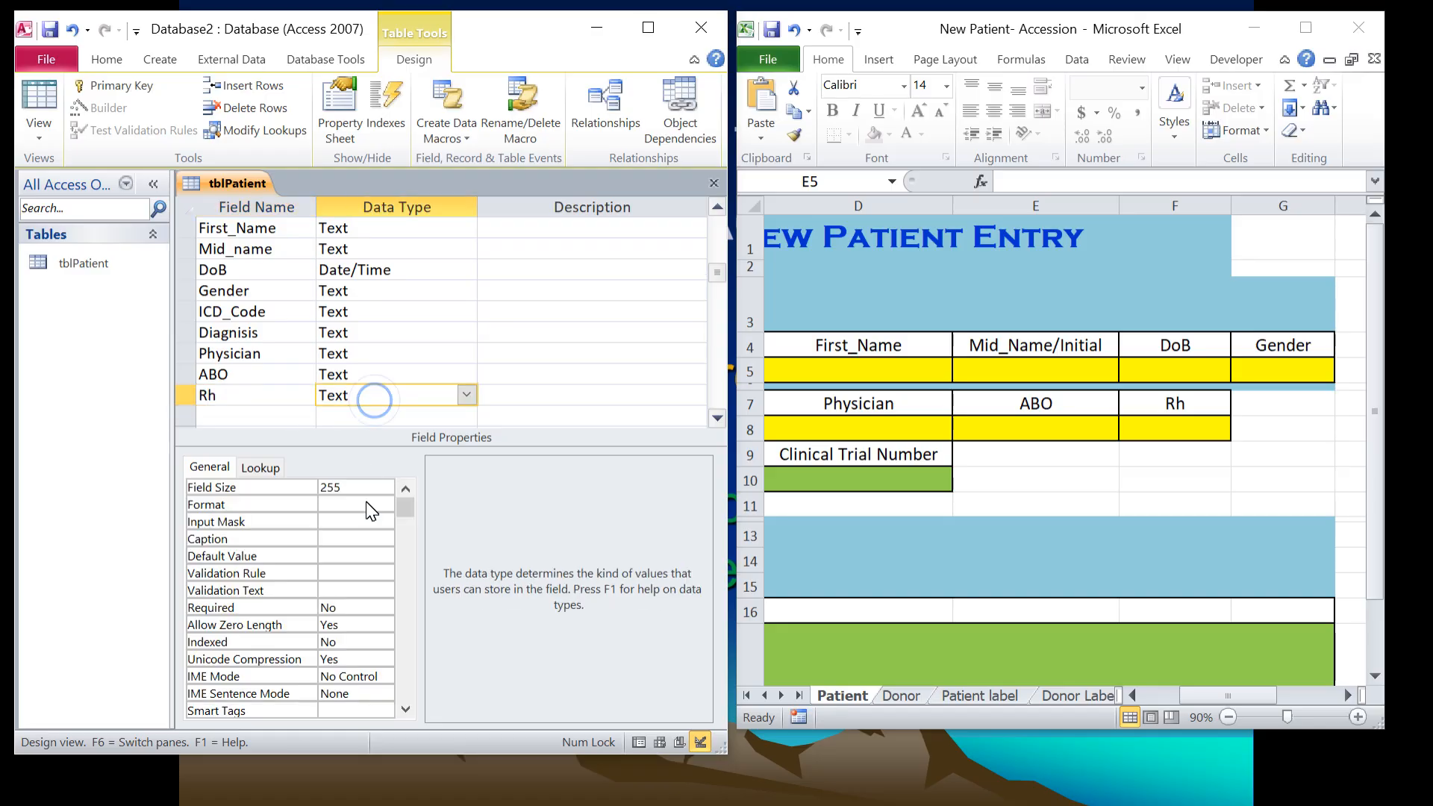
left_click(334, 490)
key("BackSpace")
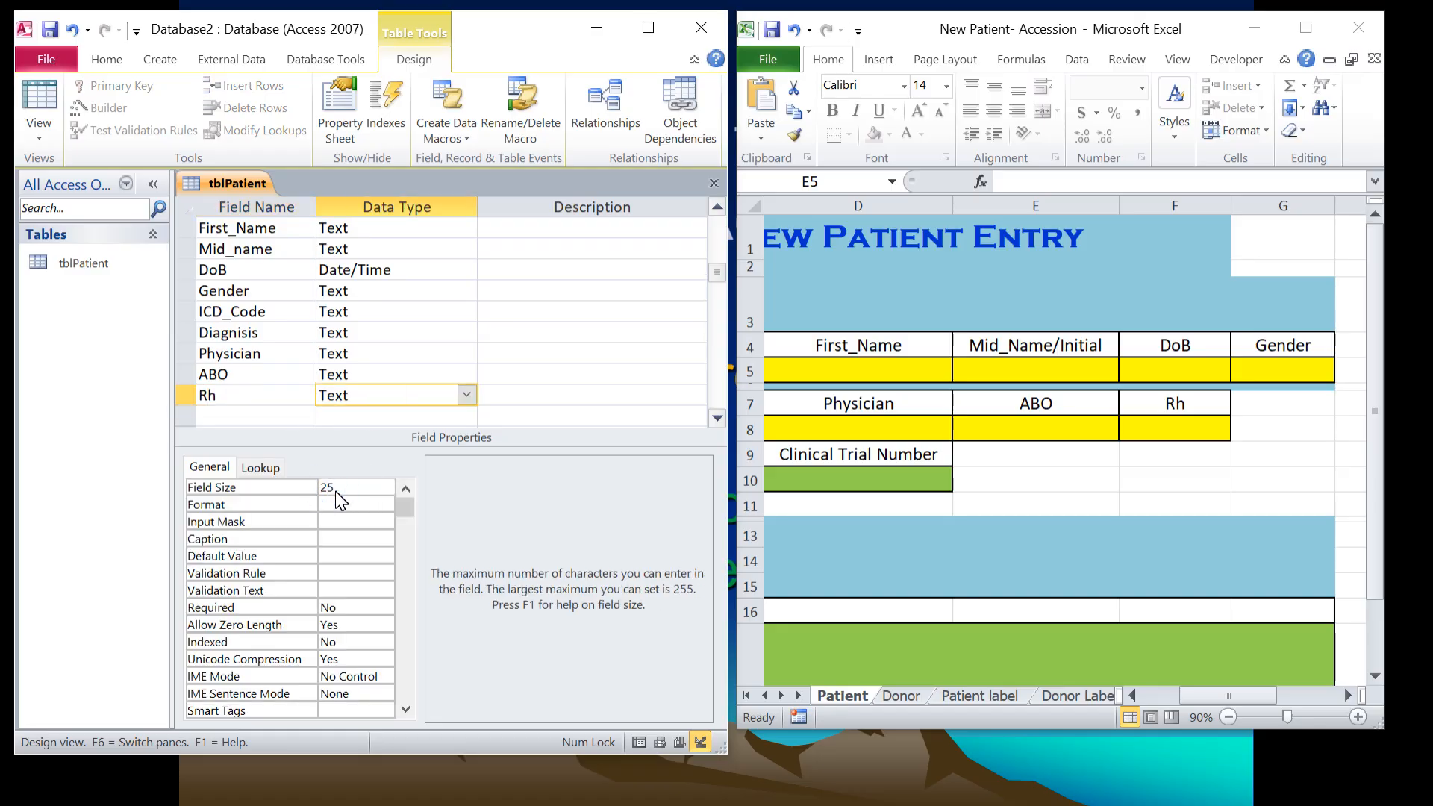
- Set Required to Yes and Allow Zero Length to No for the Rh field
left_click(369, 608)
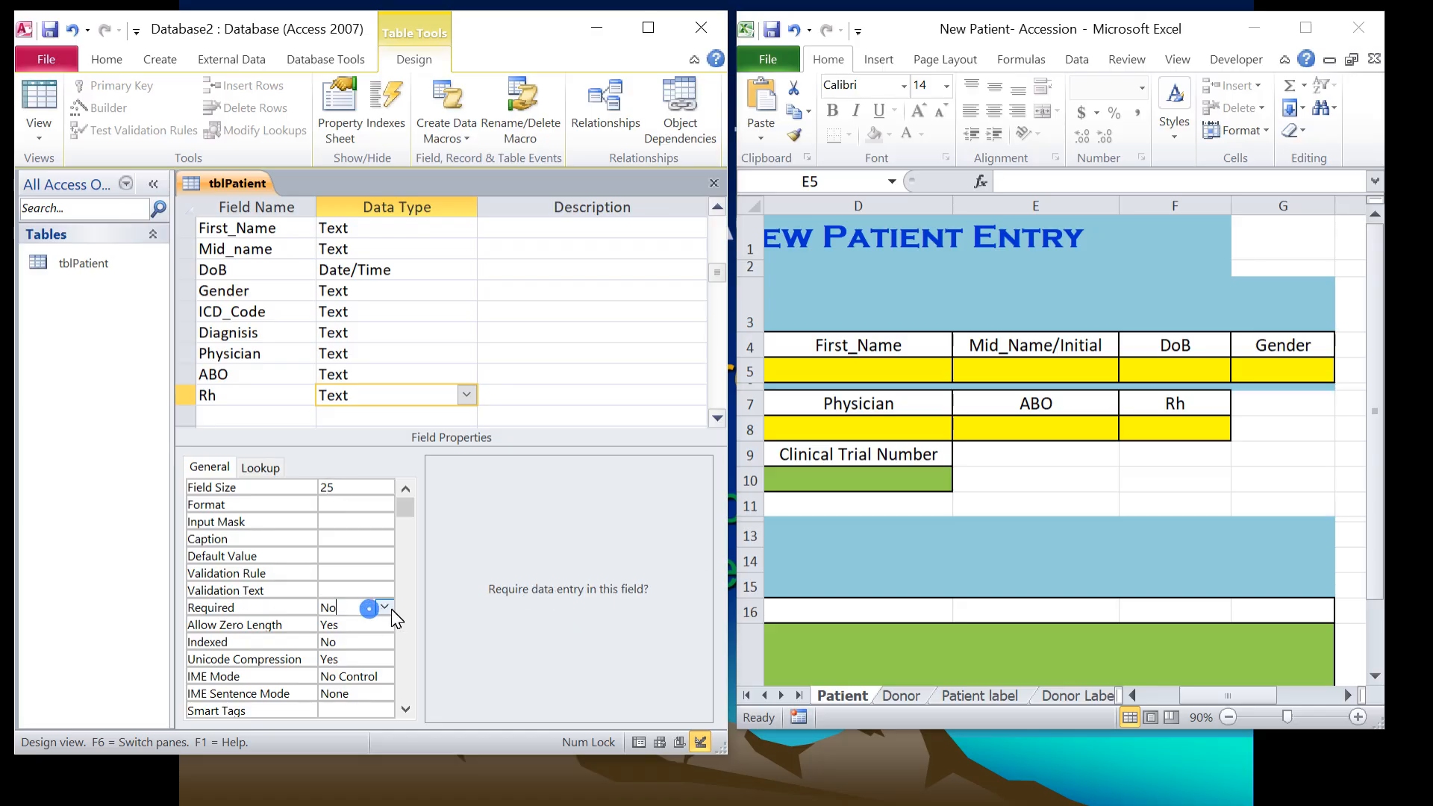
left_click(384, 608)
left_click(349, 625)
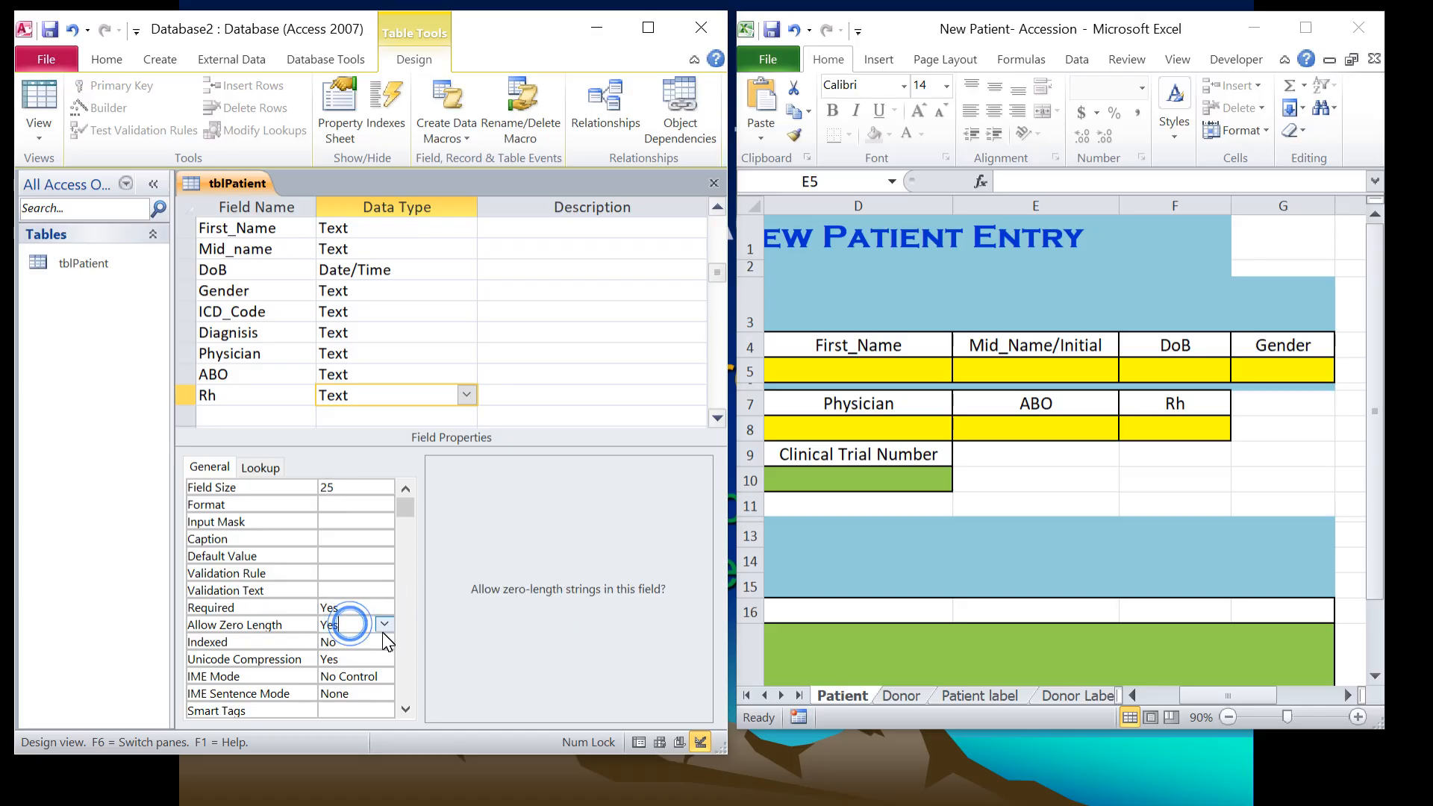
left_click(384, 624)
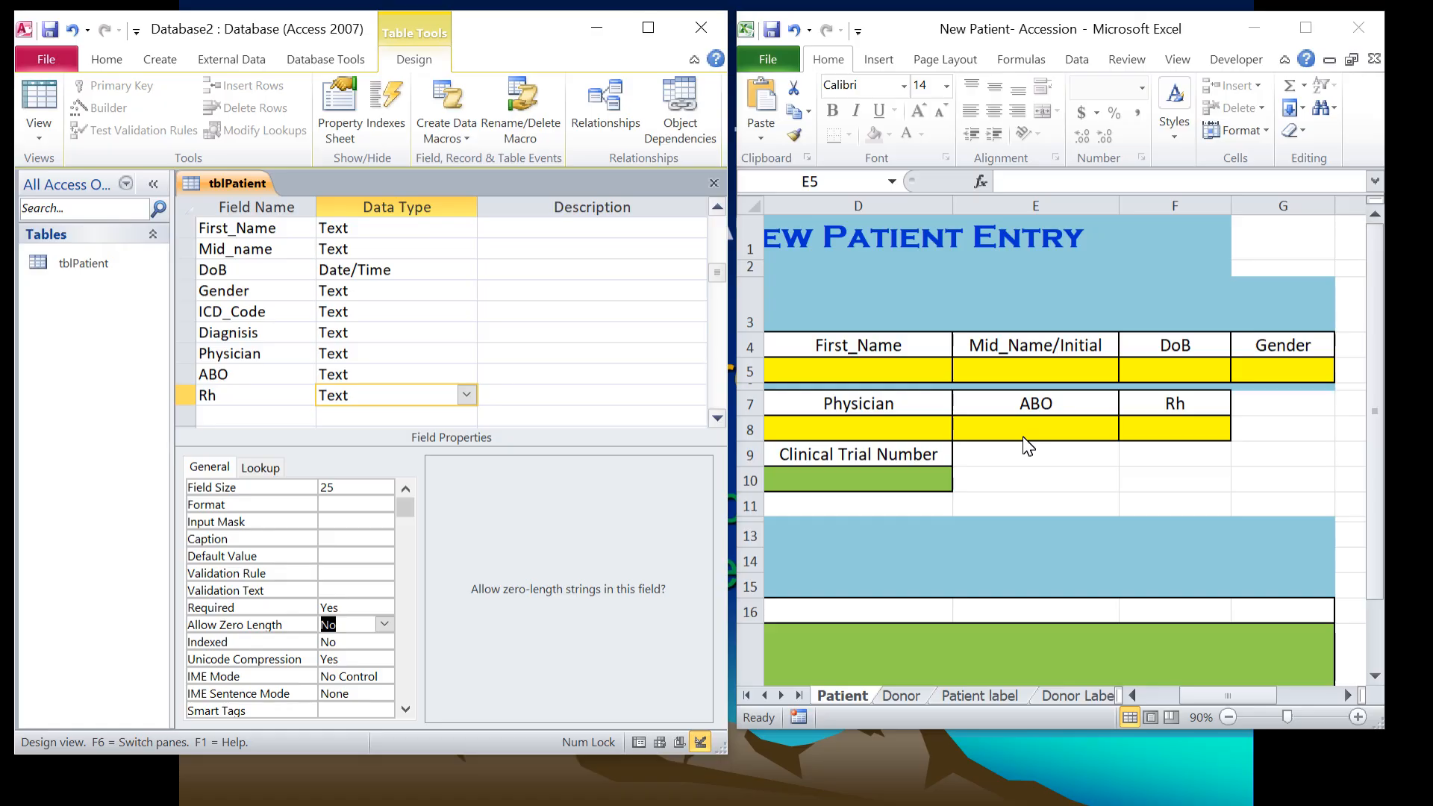
- Add a Tx_Type field below Rh, following the Excel entry form, with the Text data type and a reduced field size
left_click(1202, 702)
left_click(1133, 695)
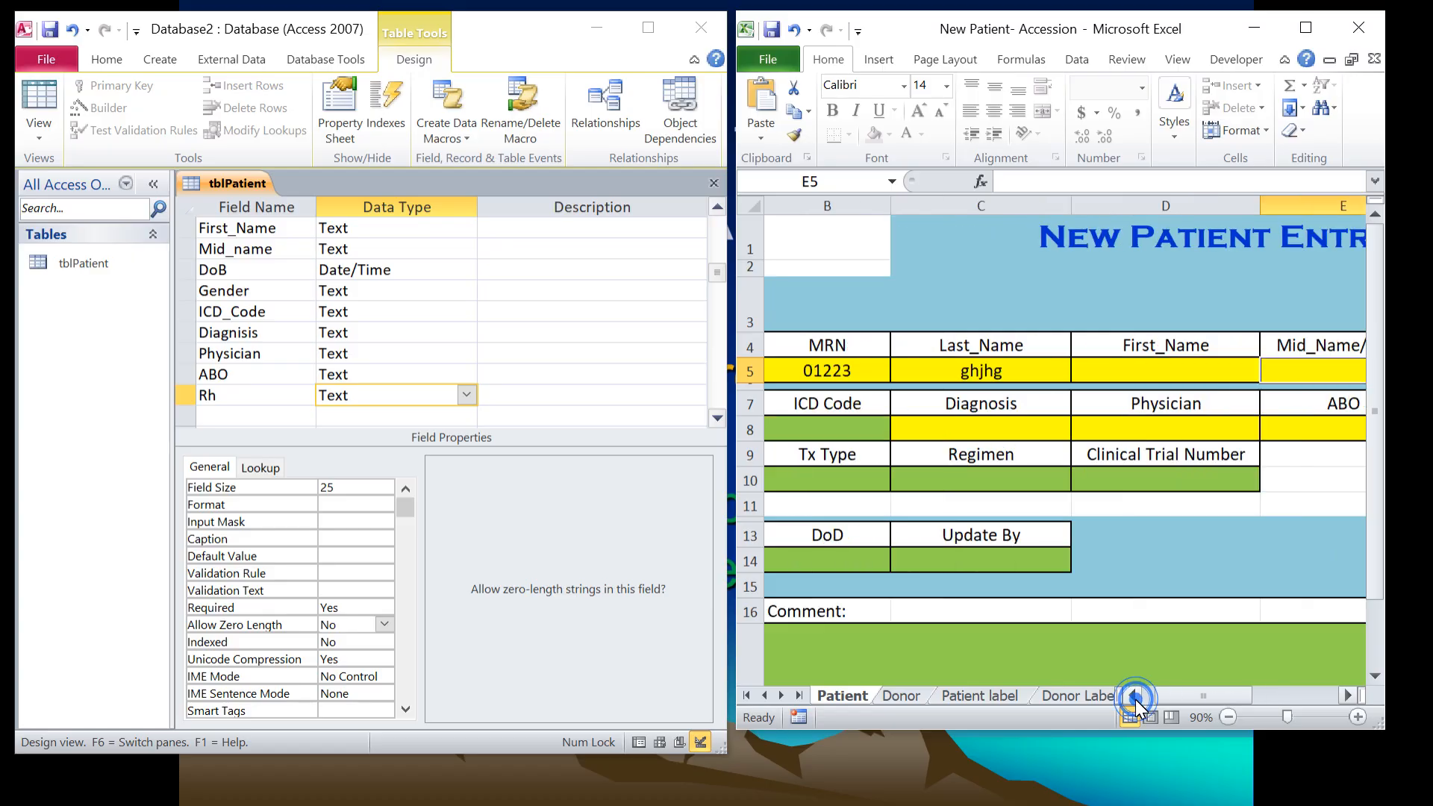
left_click(1135, 698)
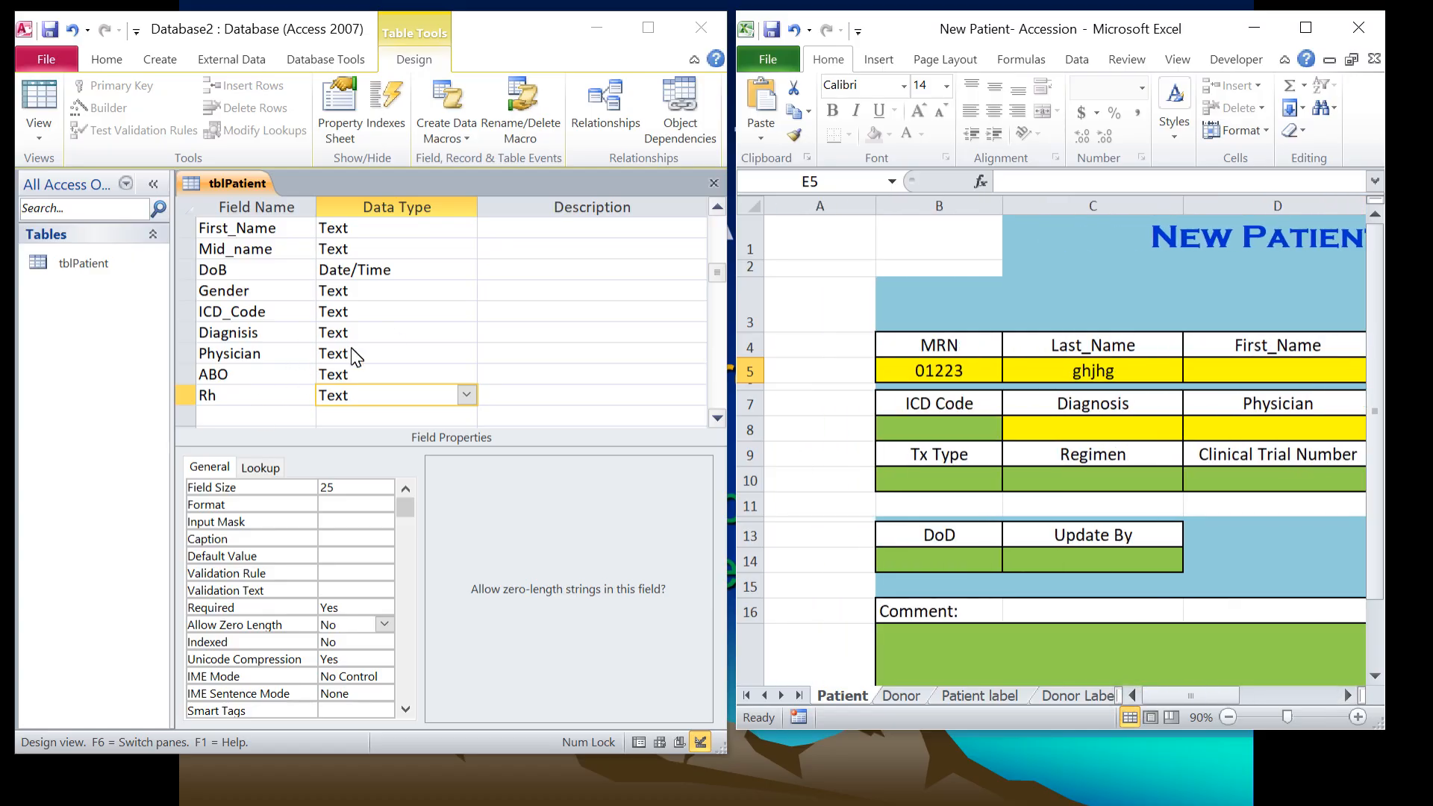
scroll(932, 567, "down", 1)
left_click(719, 421)
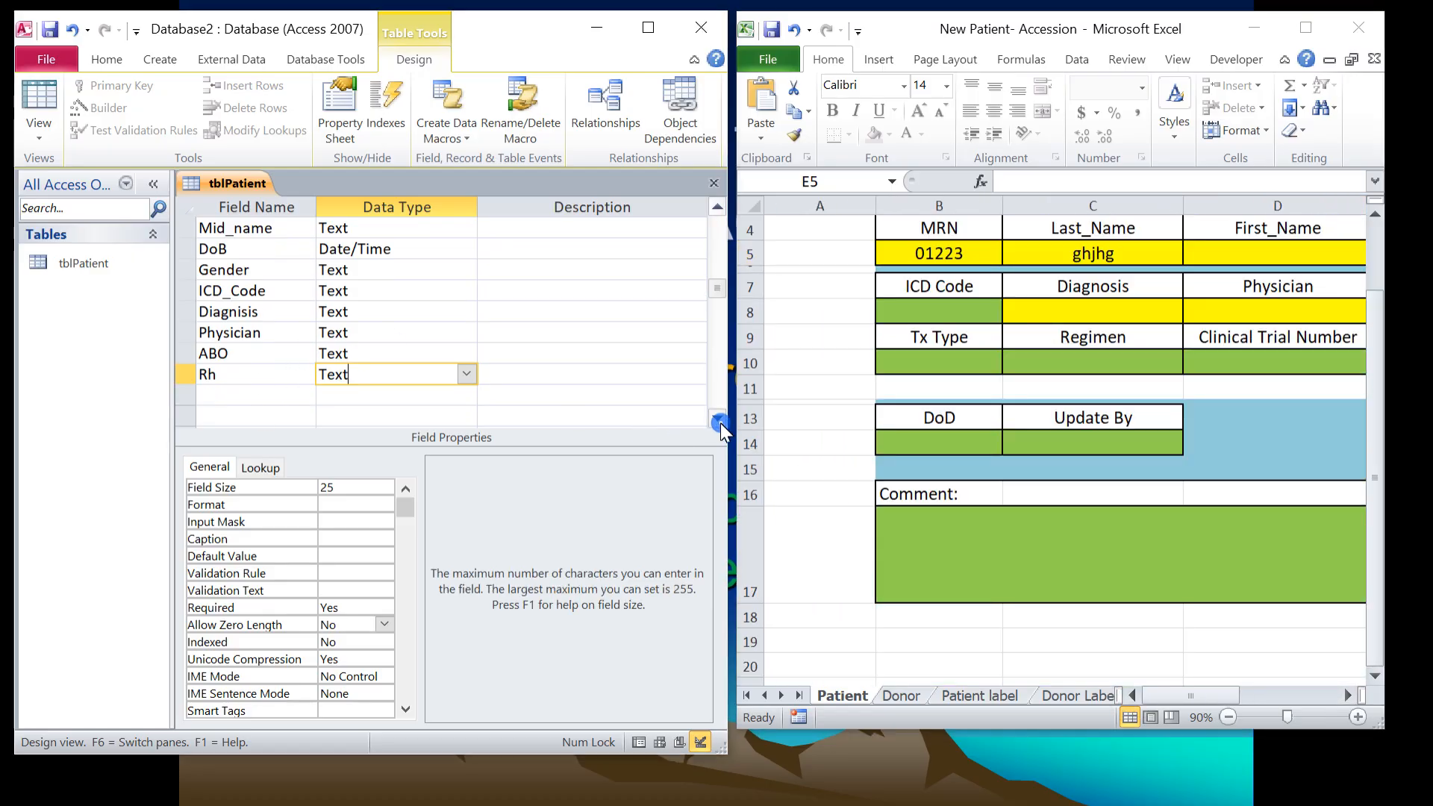
left_click(719, 420)
left_click(255, 374)
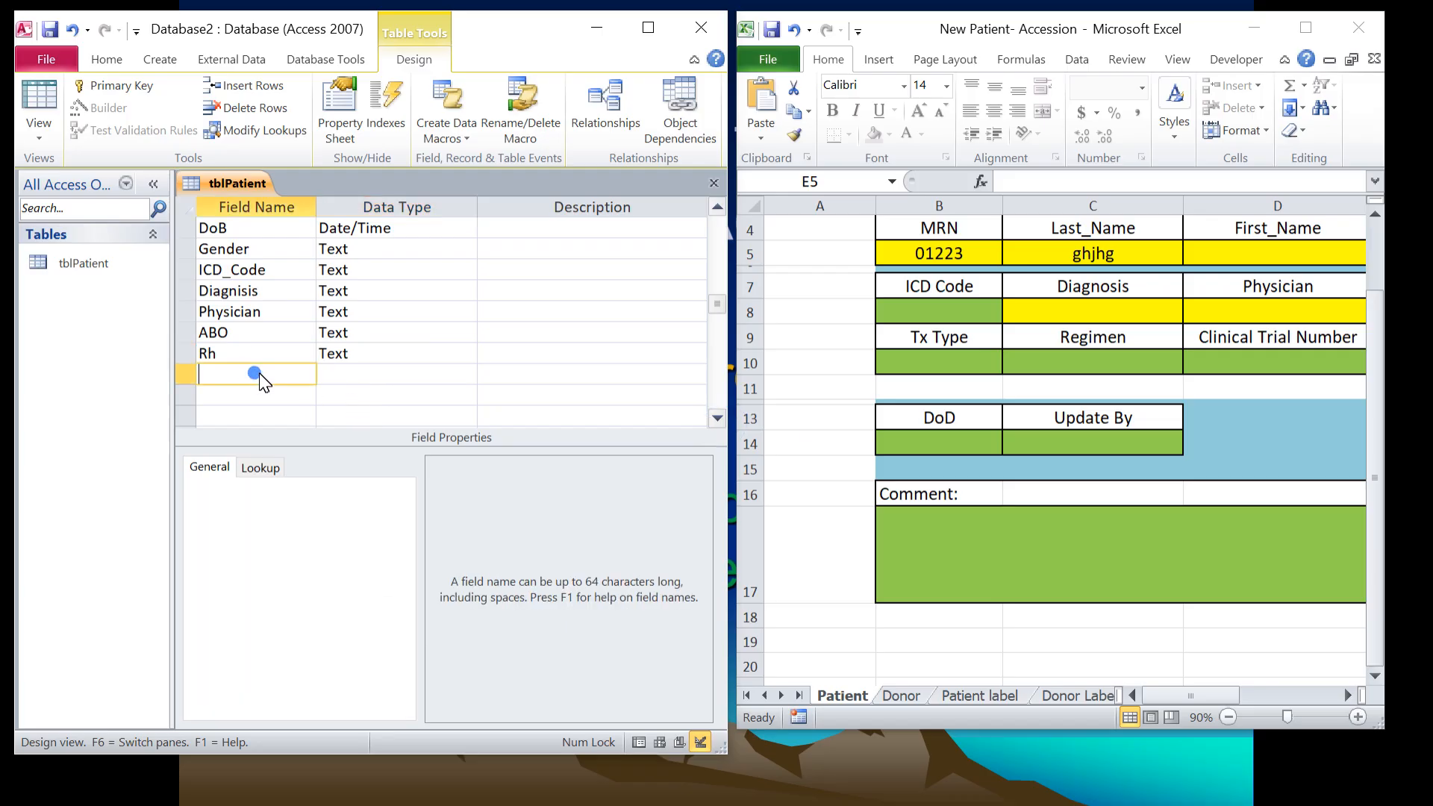
type("Tx_Type")
left_click(421, 374)
left_click(334, 486)
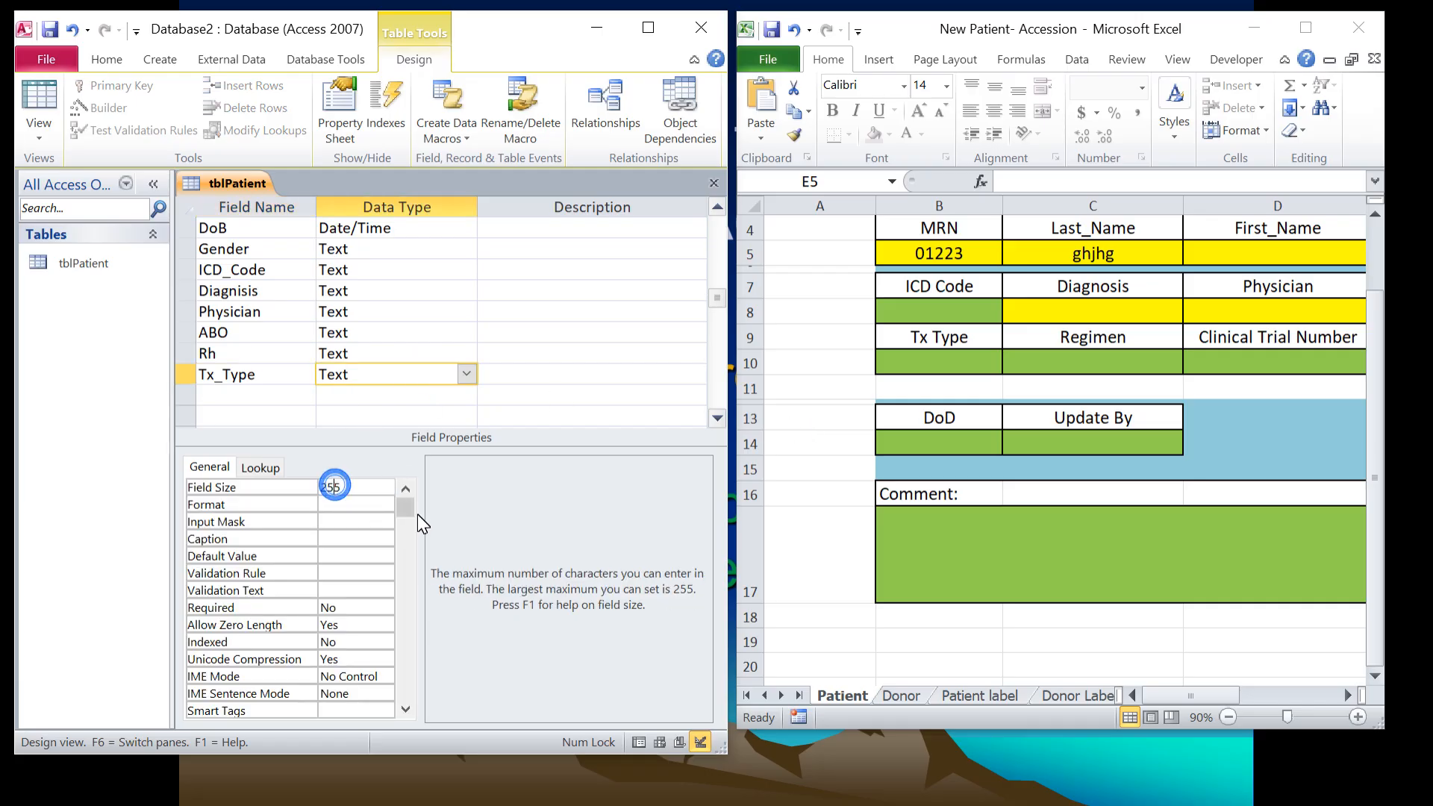
key("BackSpace")
- Add a Regimen field below Tx_Type with the Text data type and a field size of 25
left_click(262, 402)
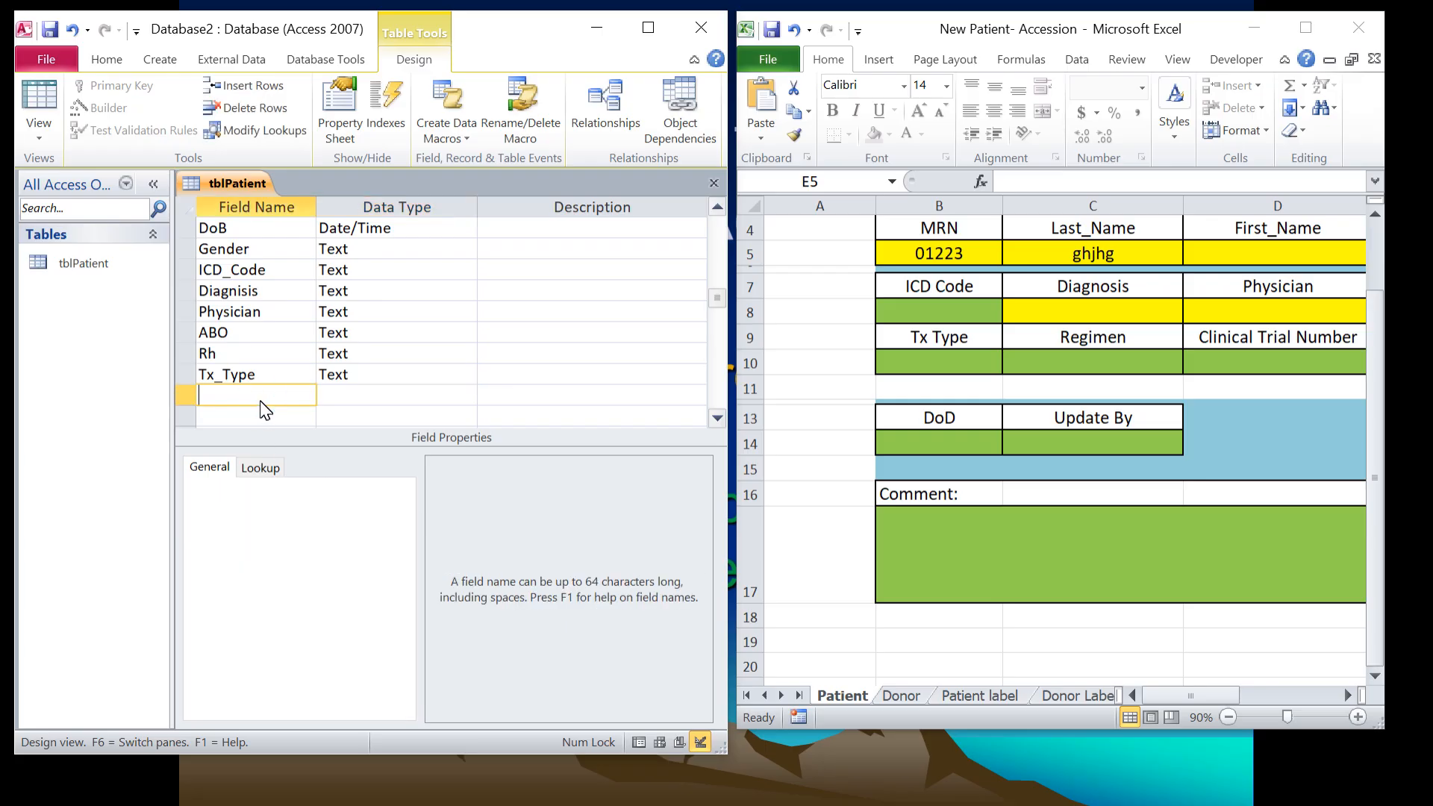
type("Regimen")
left_click(333, 400)
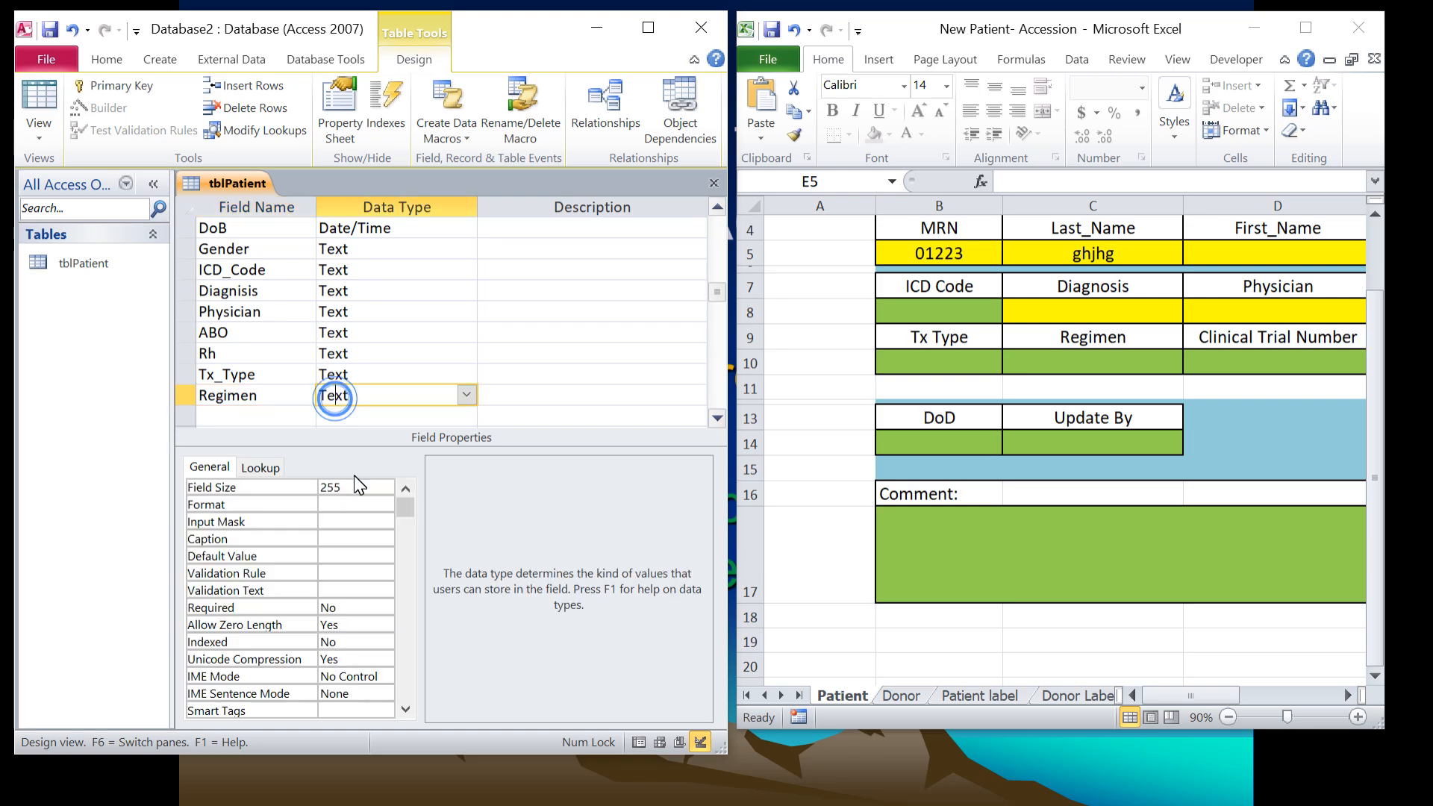
left_click(329, 487)
key("Delete")
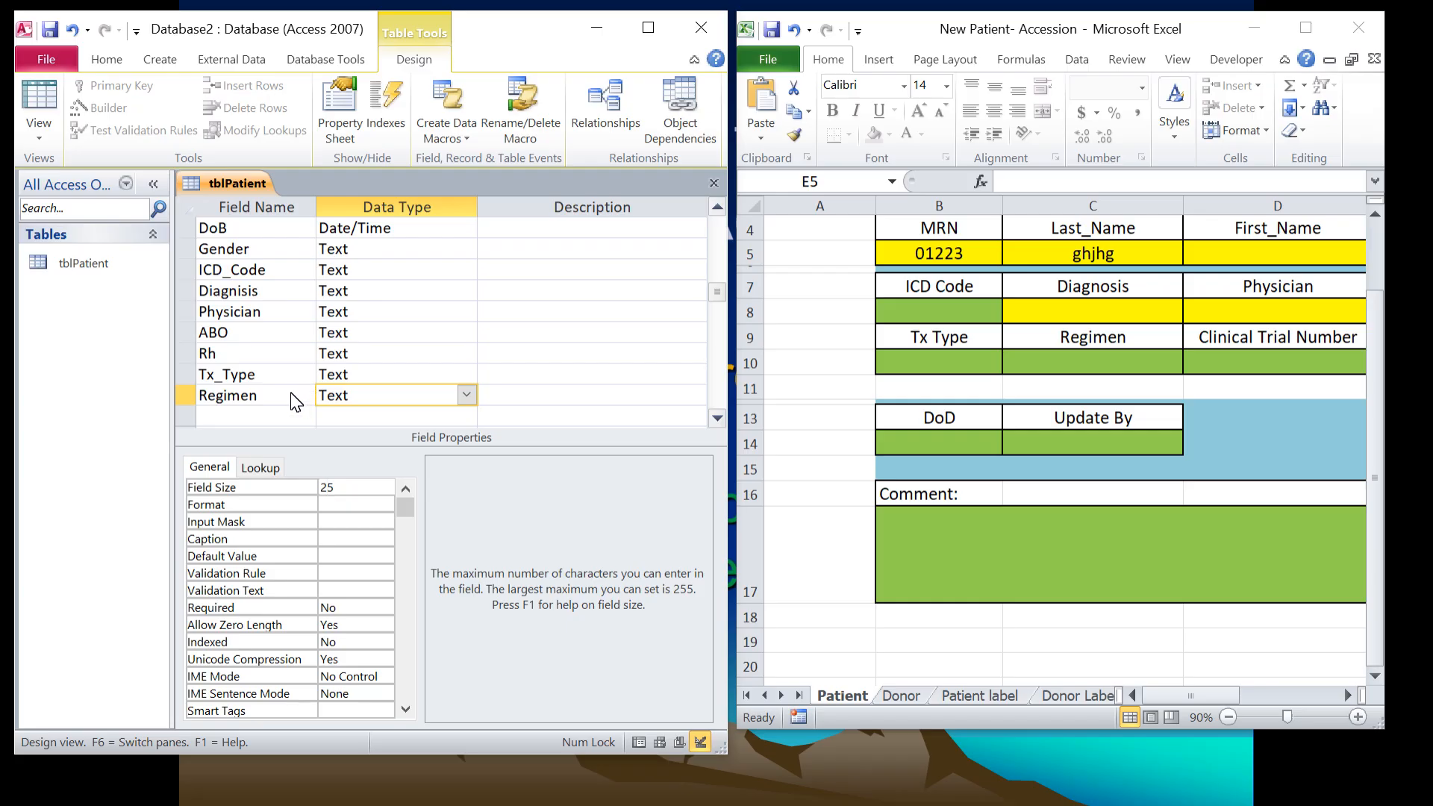
- Add a Trial_Number field below Regimen with the Text data type and a field size of 55
left_click(278, 416)
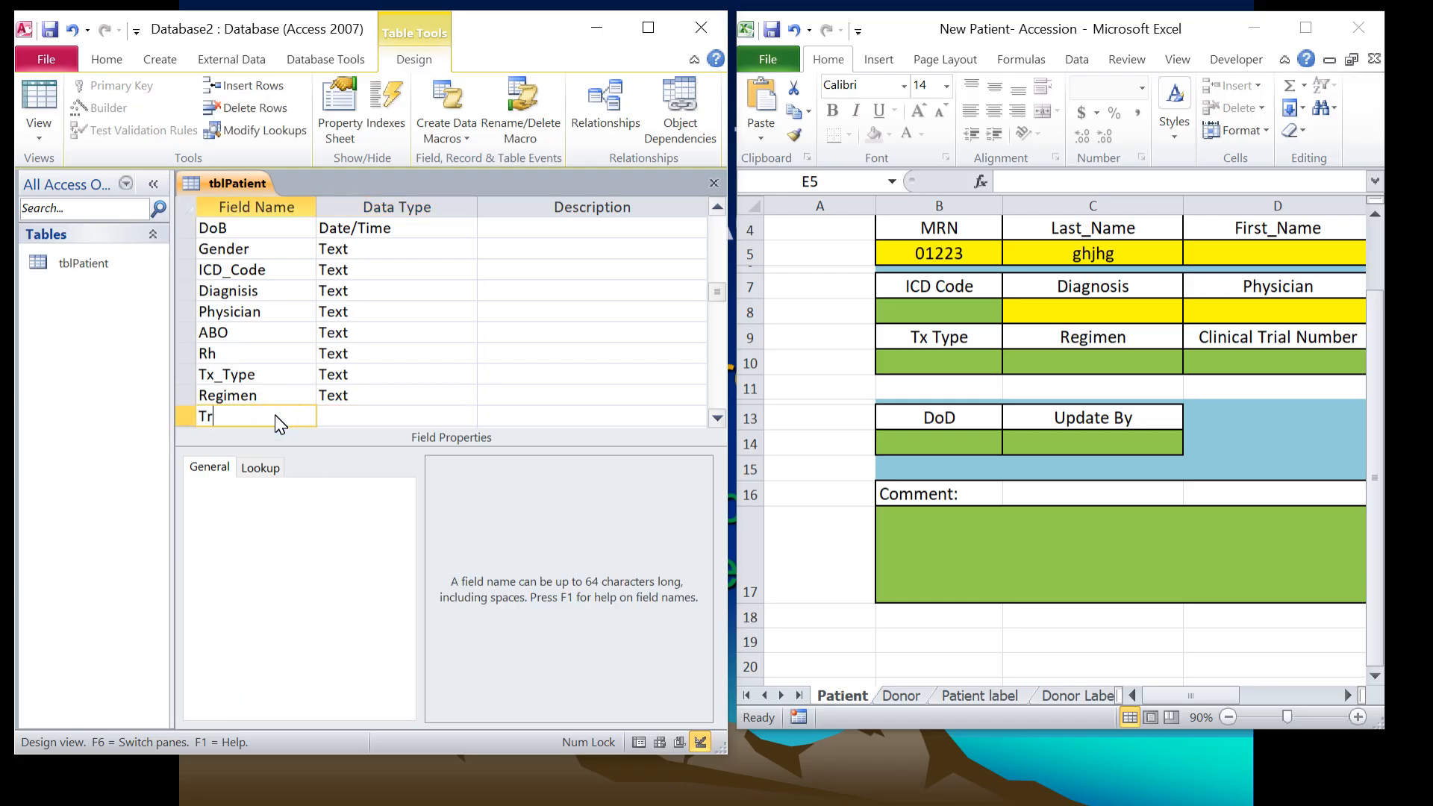
type("Trial_Number")
left_click(373, 417)
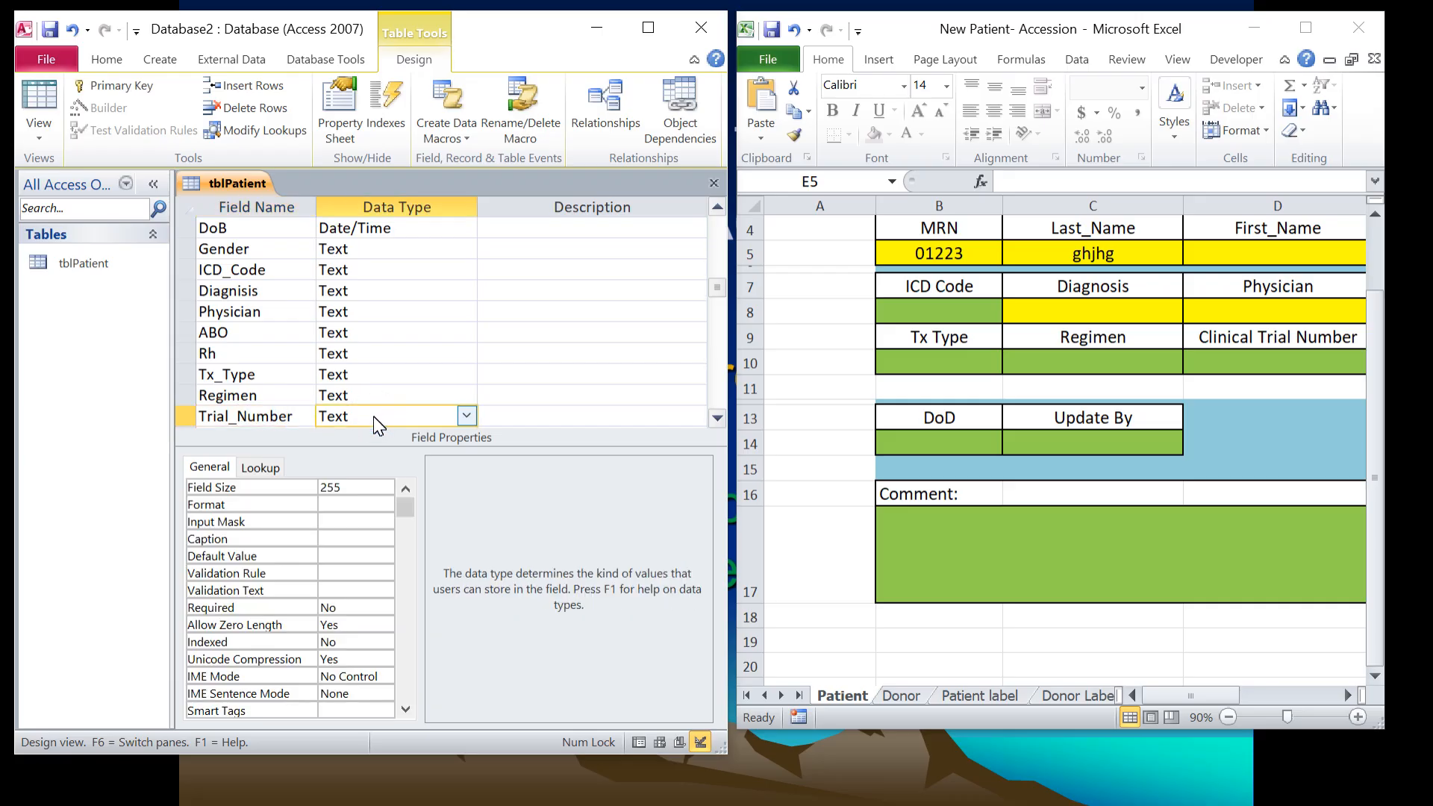
left_click(334, 488)
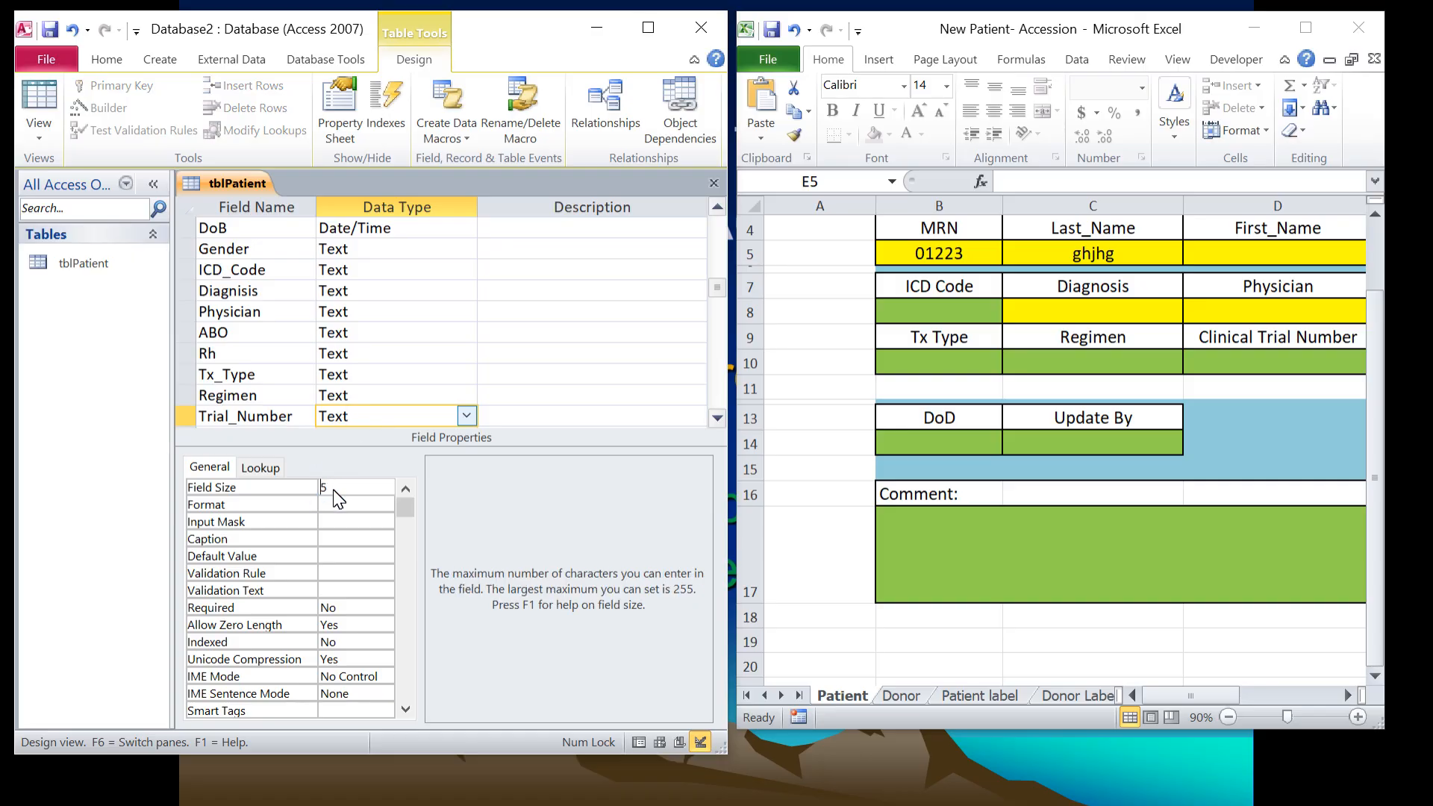
type("5")
- Add a DoD field below Trial_Number, following the Excel entry form, with the Date/Time data type
left_click(1170, 695)
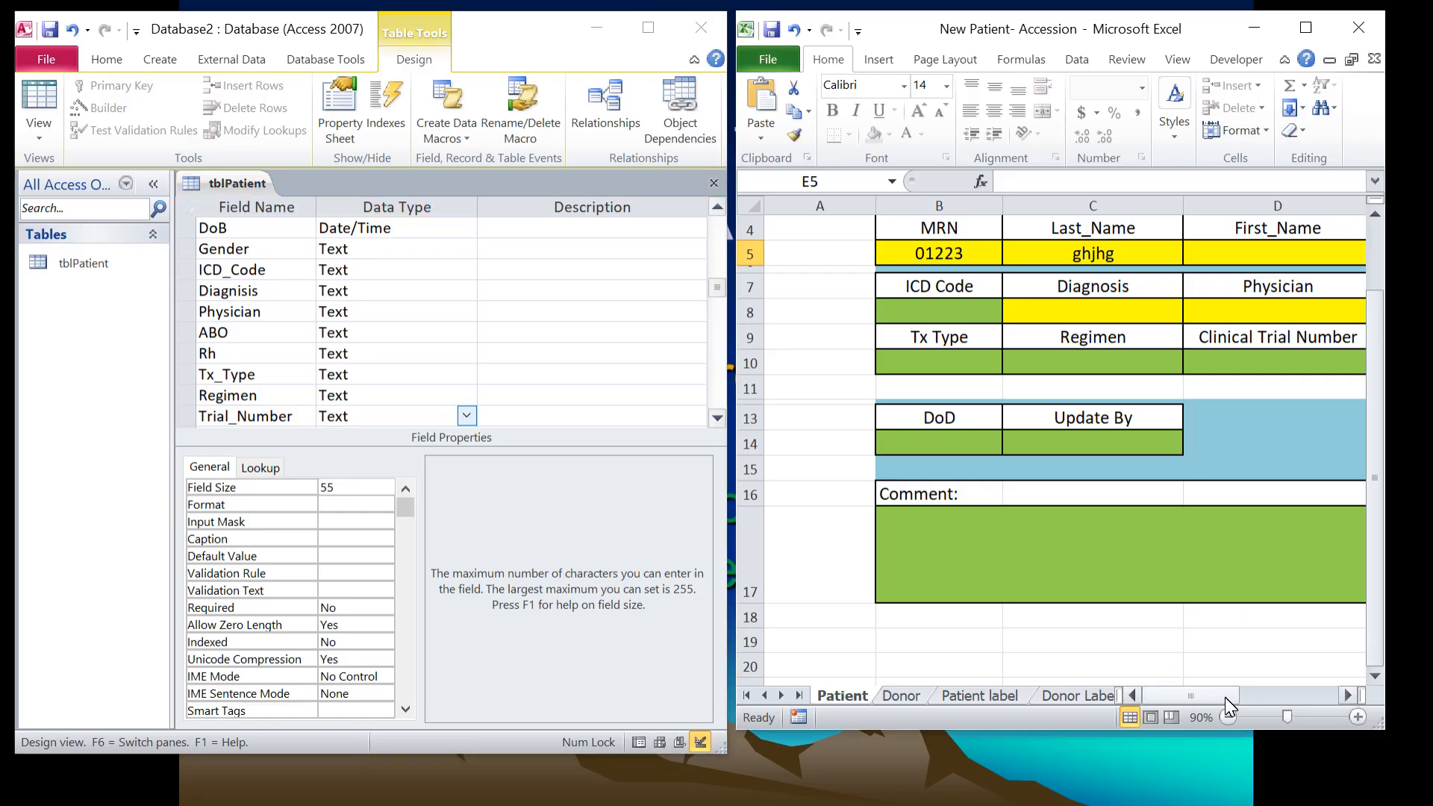
left_click(1349, 696)
left_click(1349, 697)
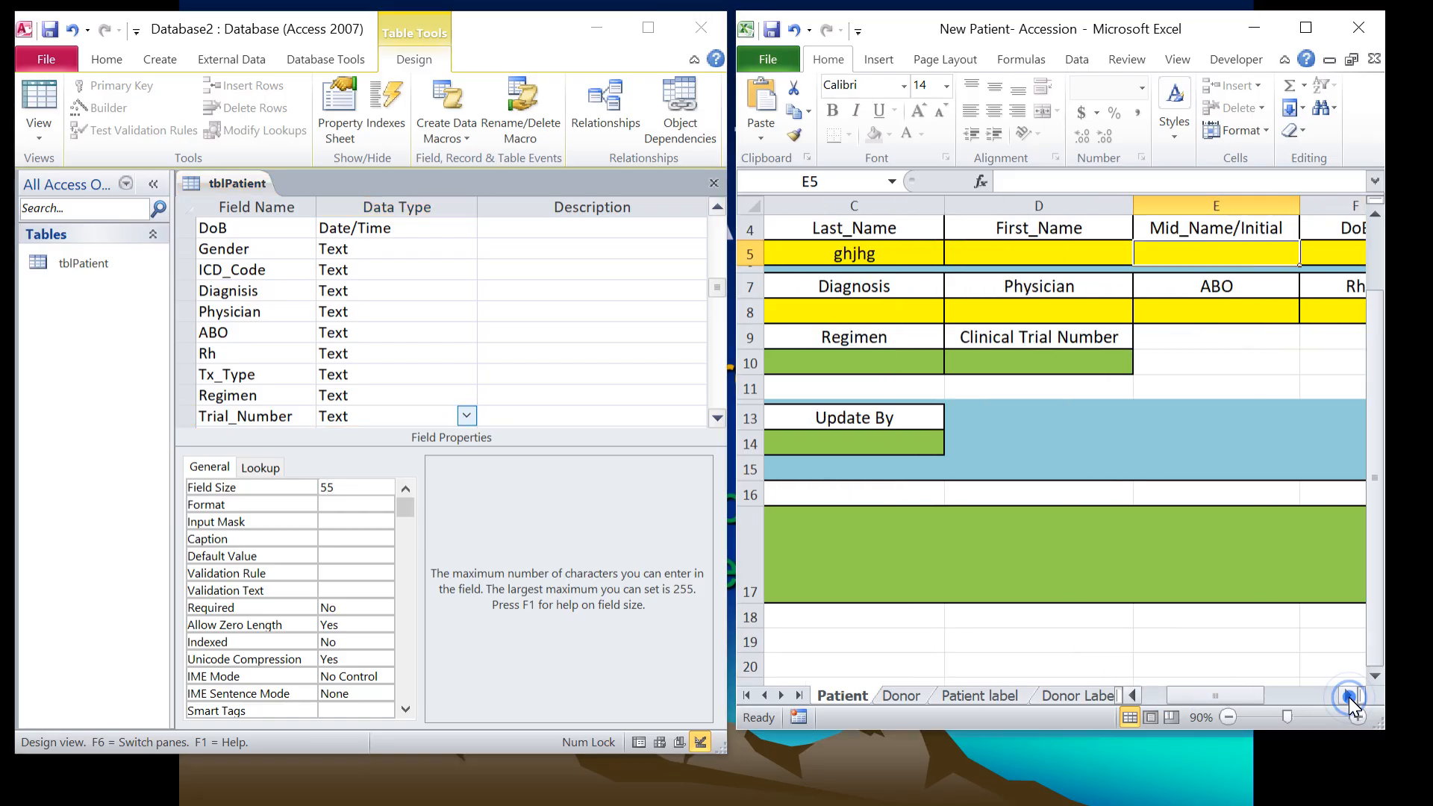
left_click(1131, 695)
left_click(1131, 696)
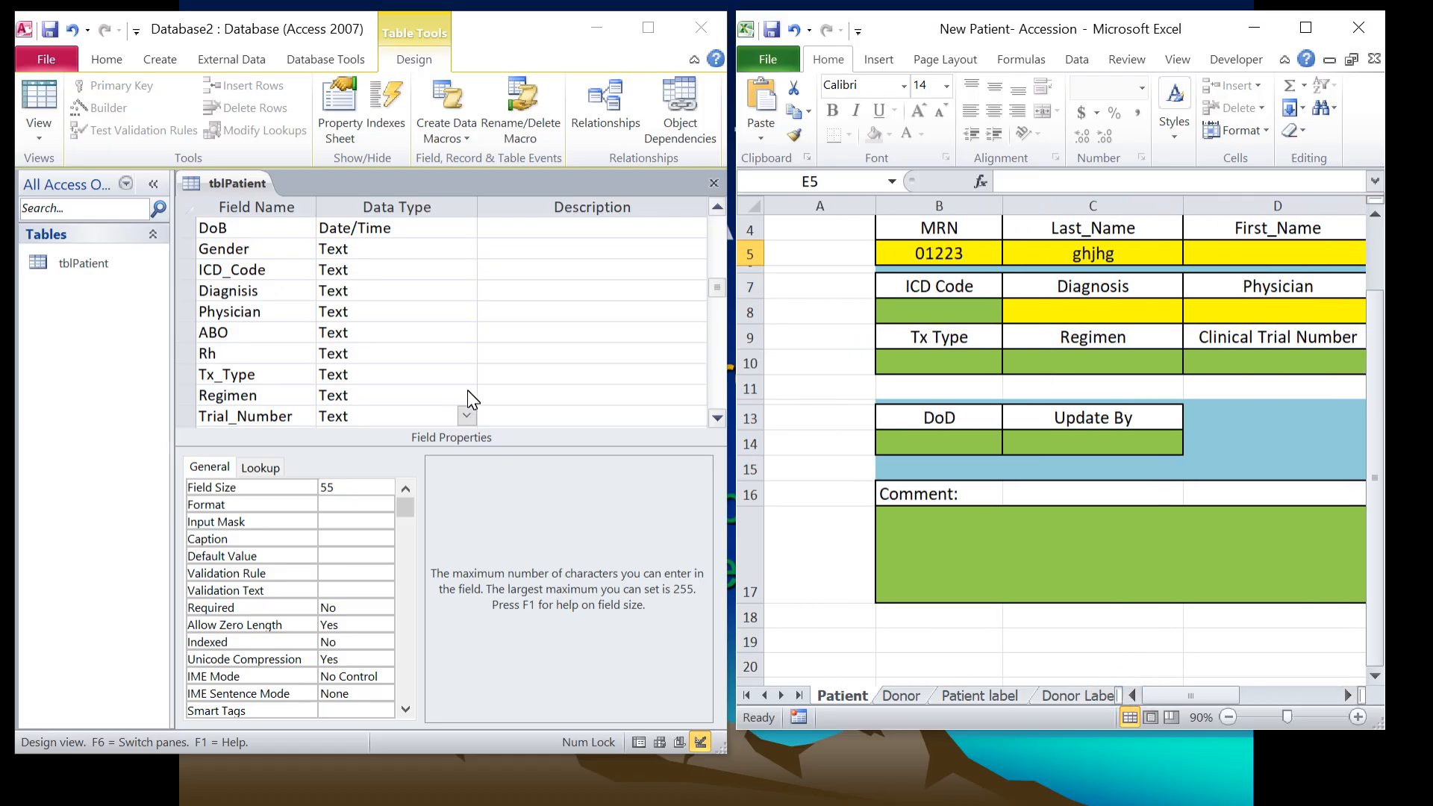
left_click(717, 419)
left_click(717, 418)
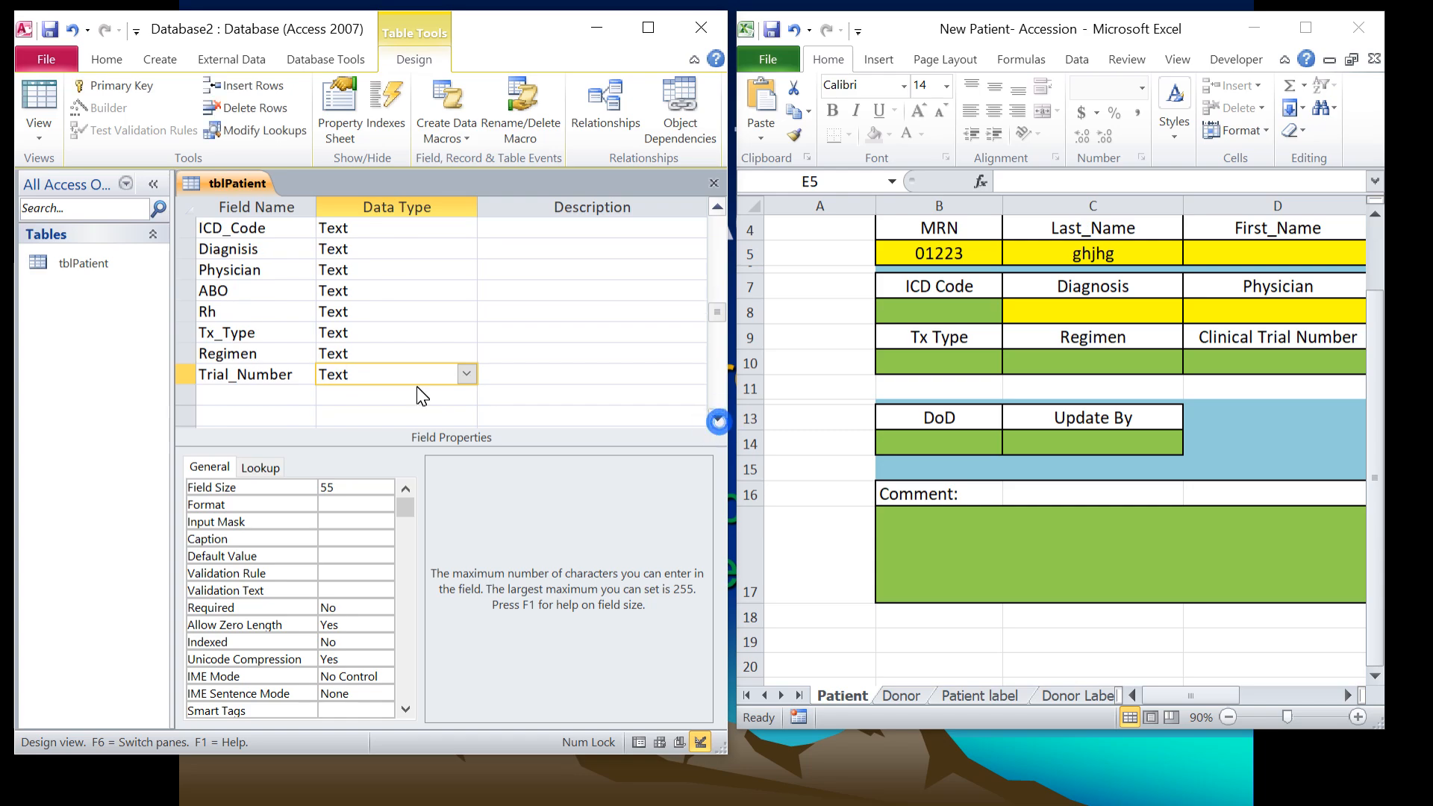
left_click(245, 395)
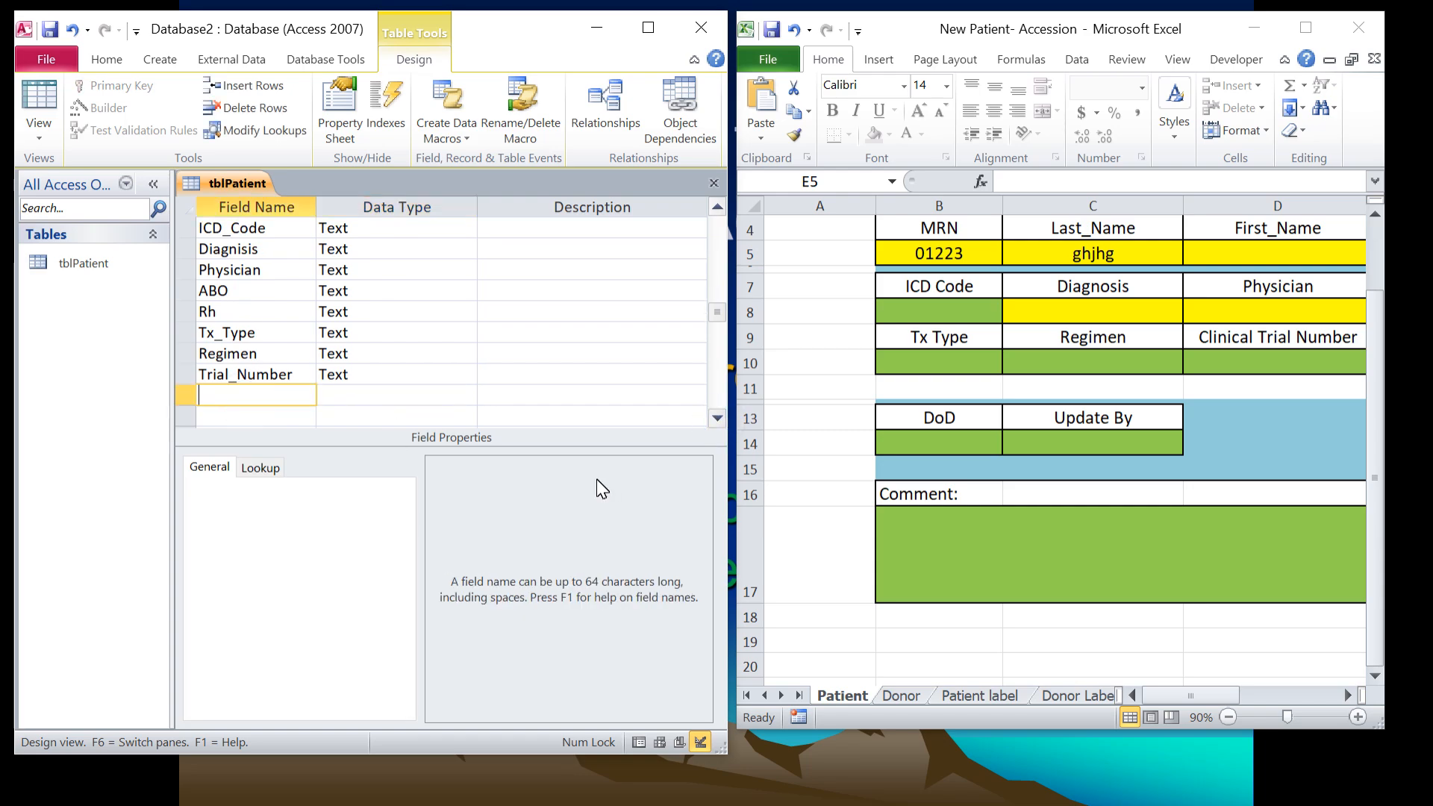
type("DoD")
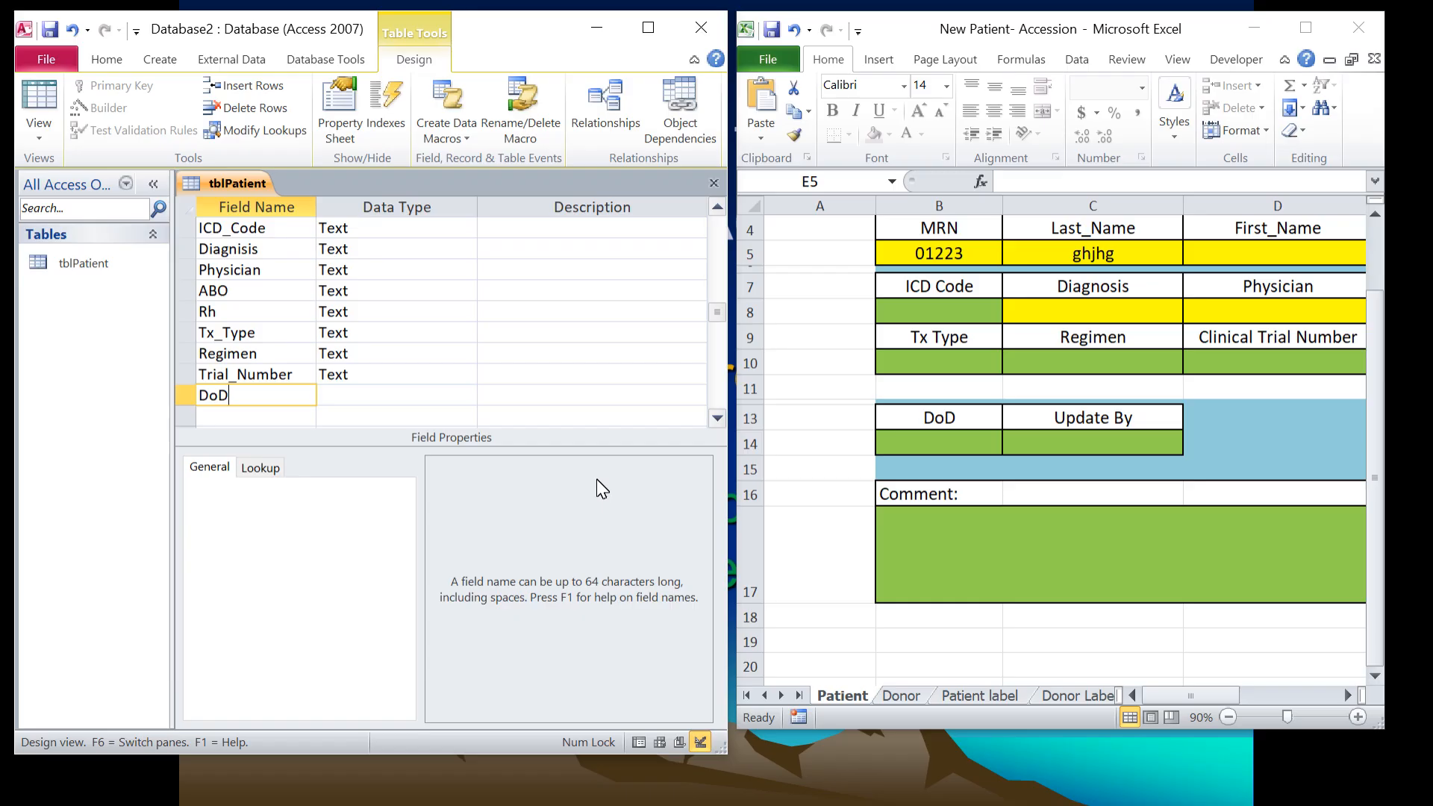
left_click(392, 398)
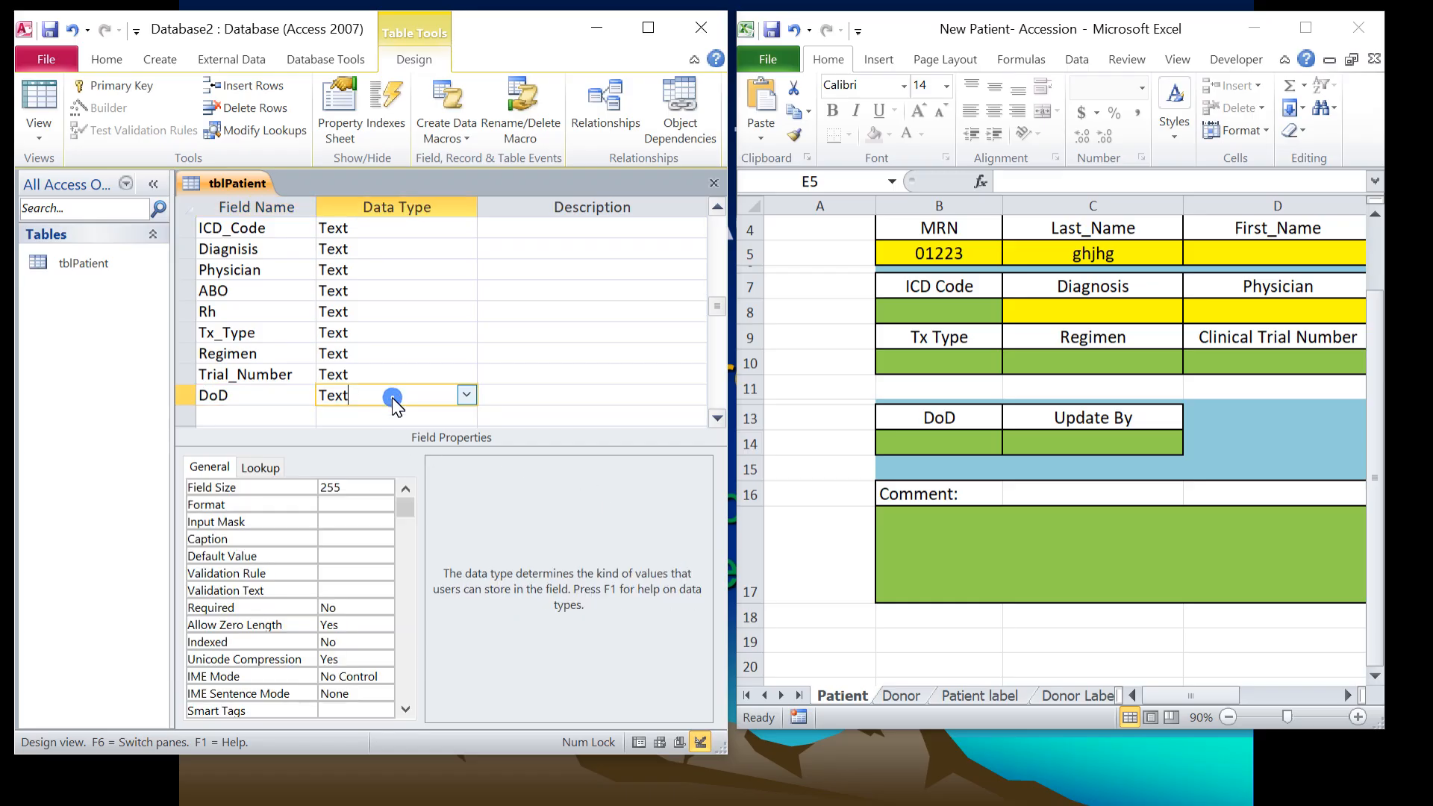
left_click(468, 396)
left_click(369, 477)
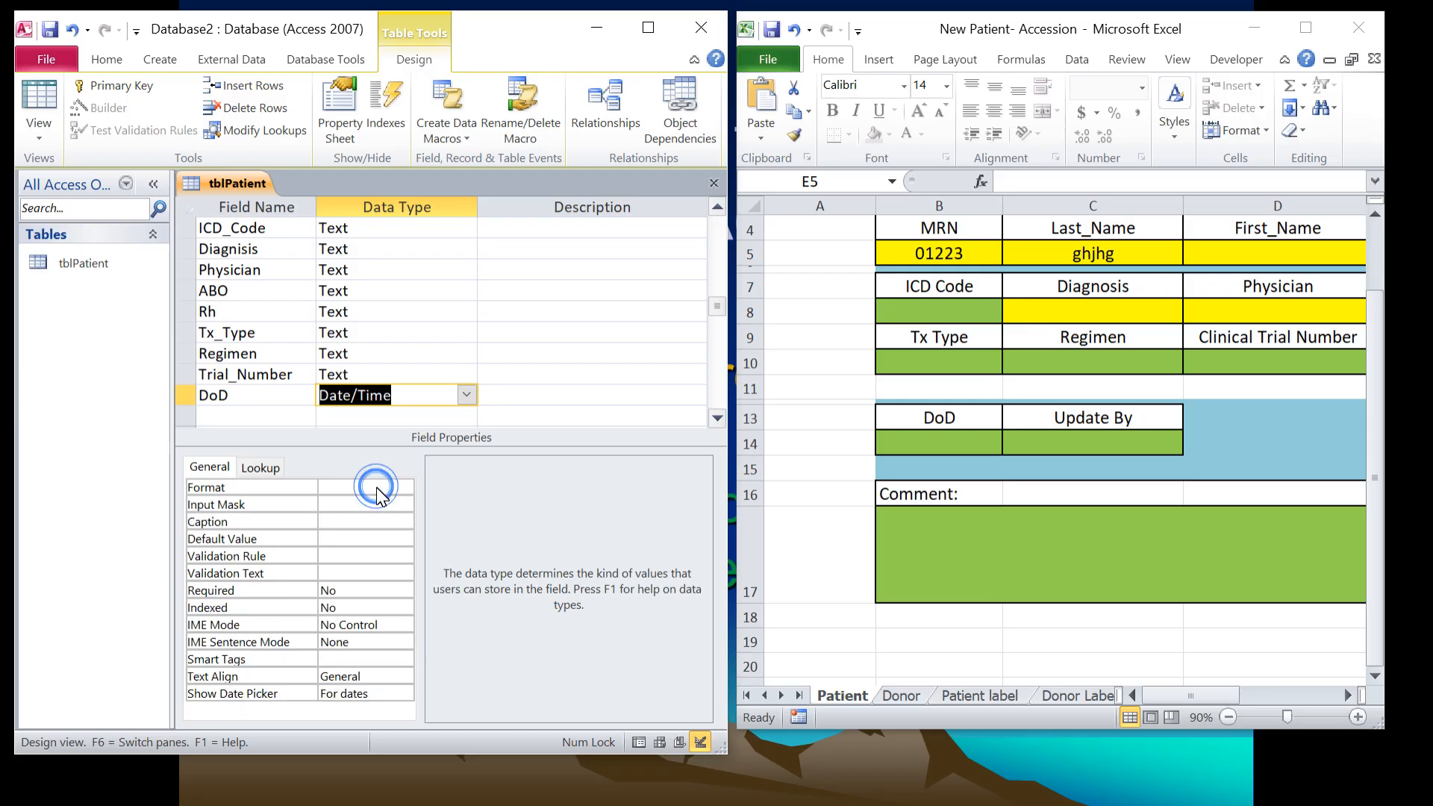
- Add an EnterBy field below DoD with the Text data type and a field size of 55
left_click(260, 415)
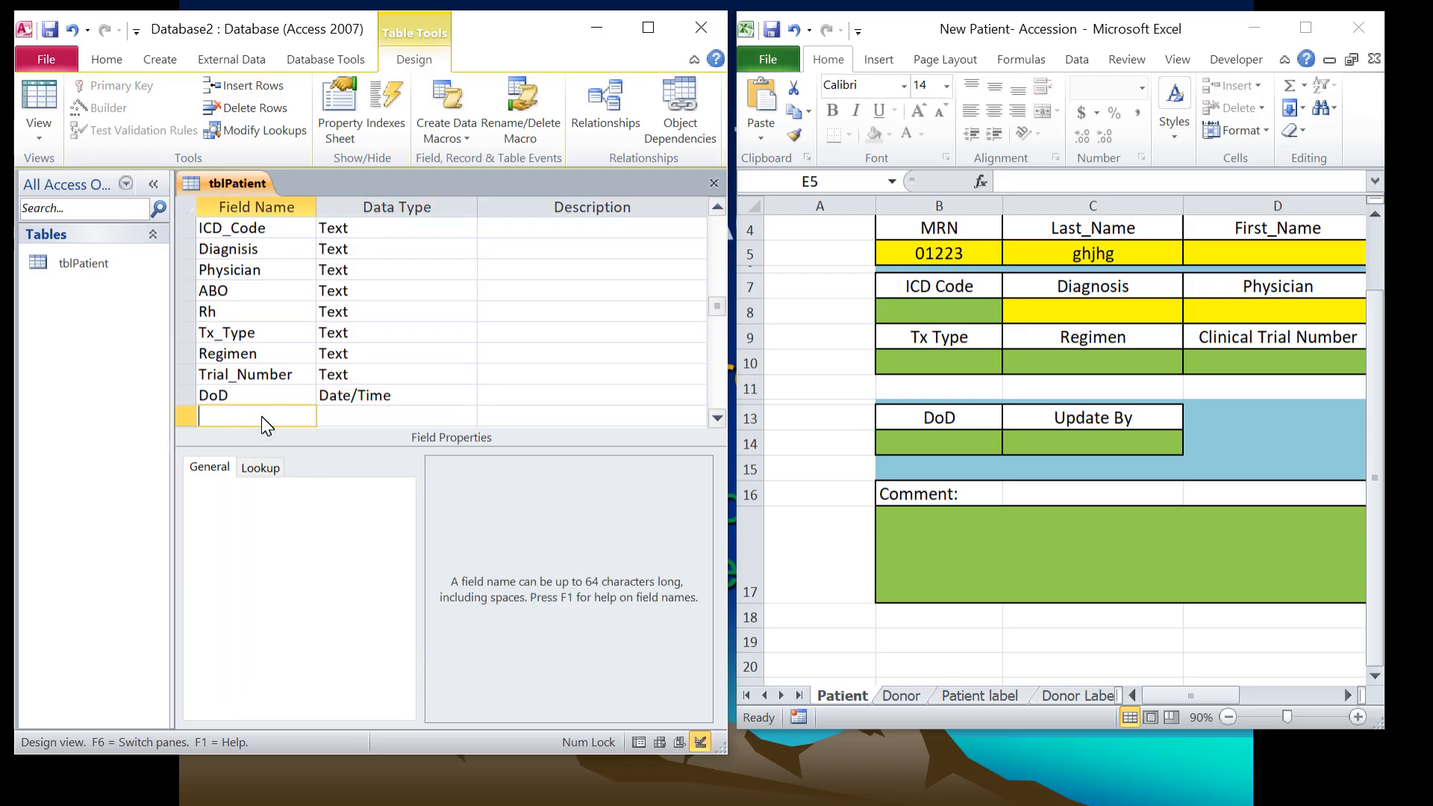
type("En")
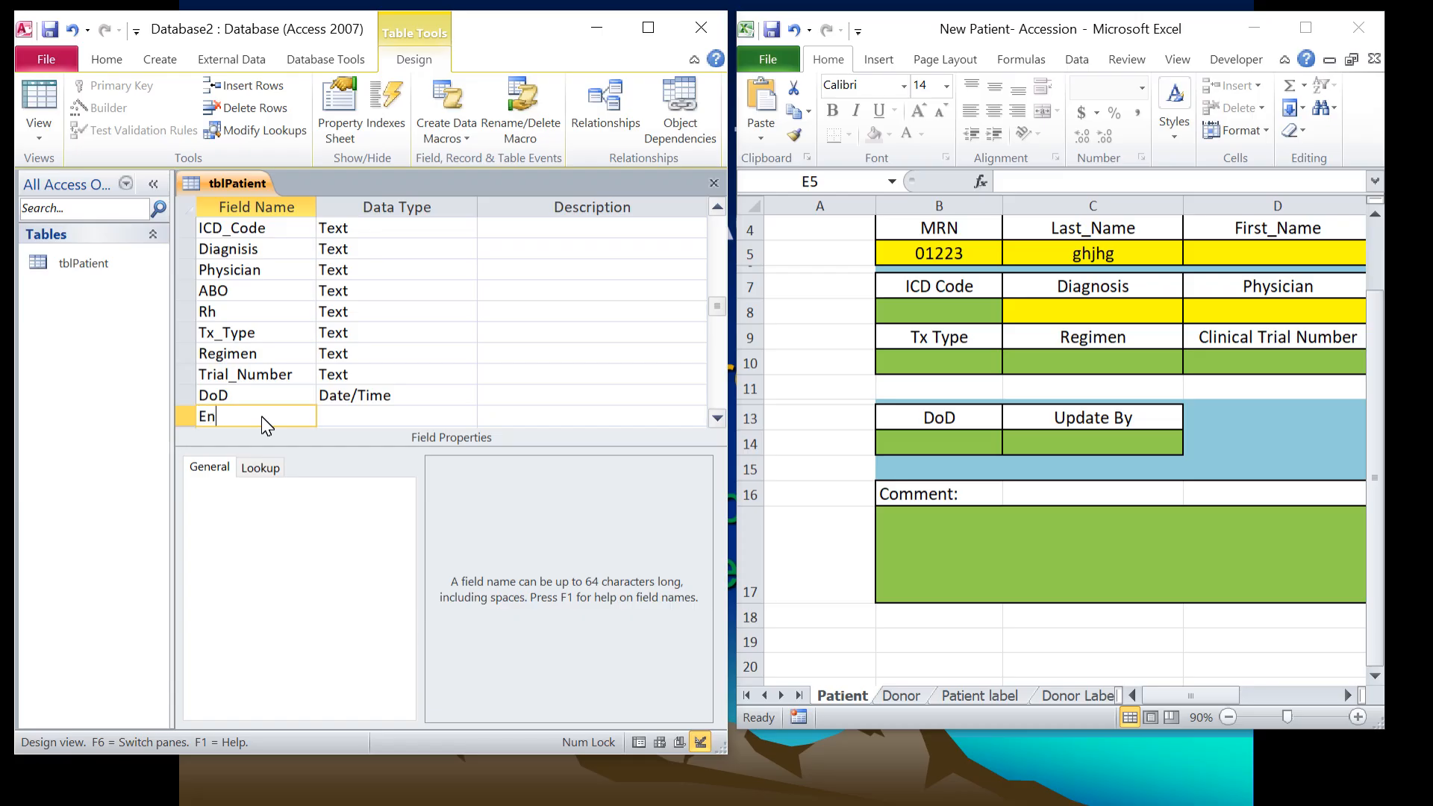
type("terBy")
left_click(385, 419)
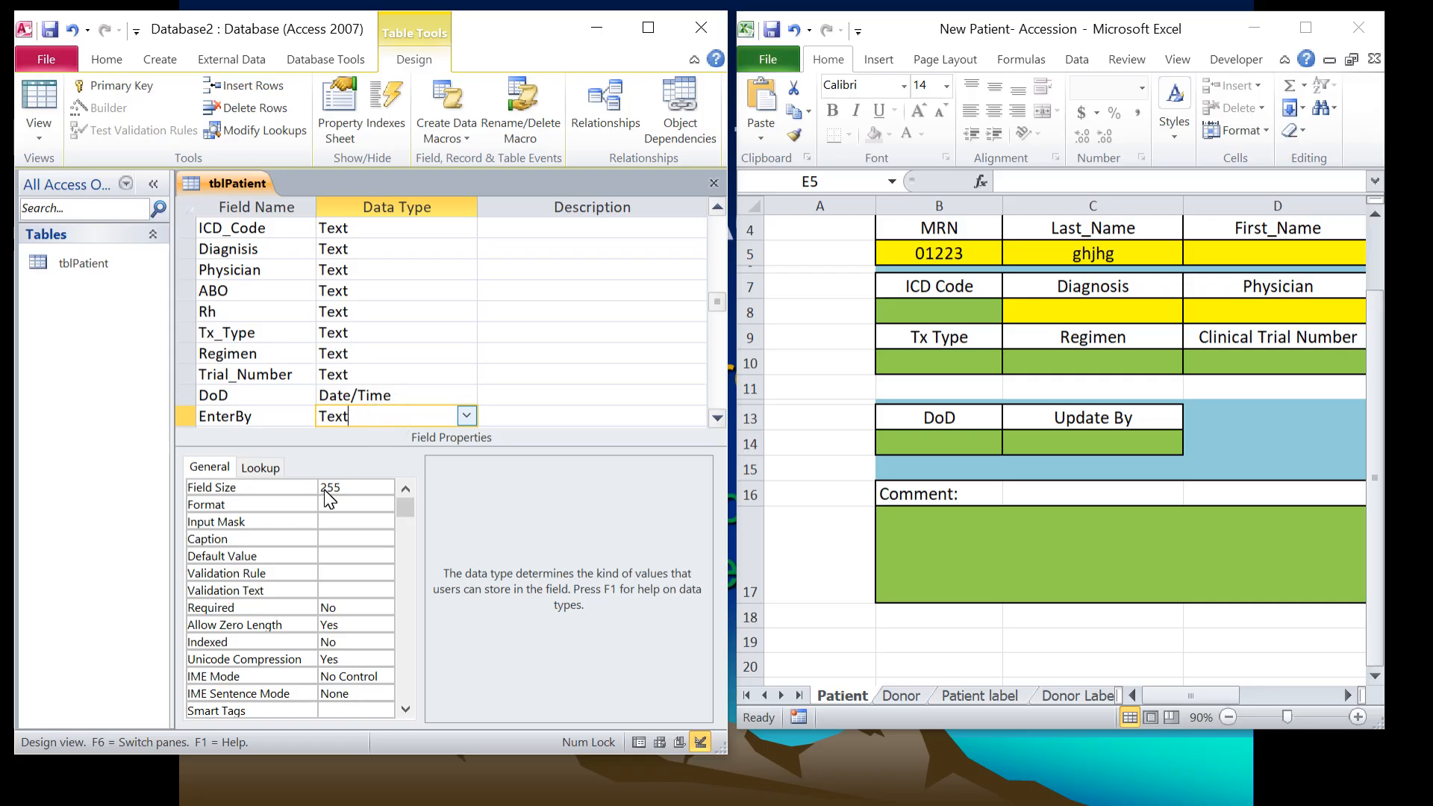
left_click(335, 492)
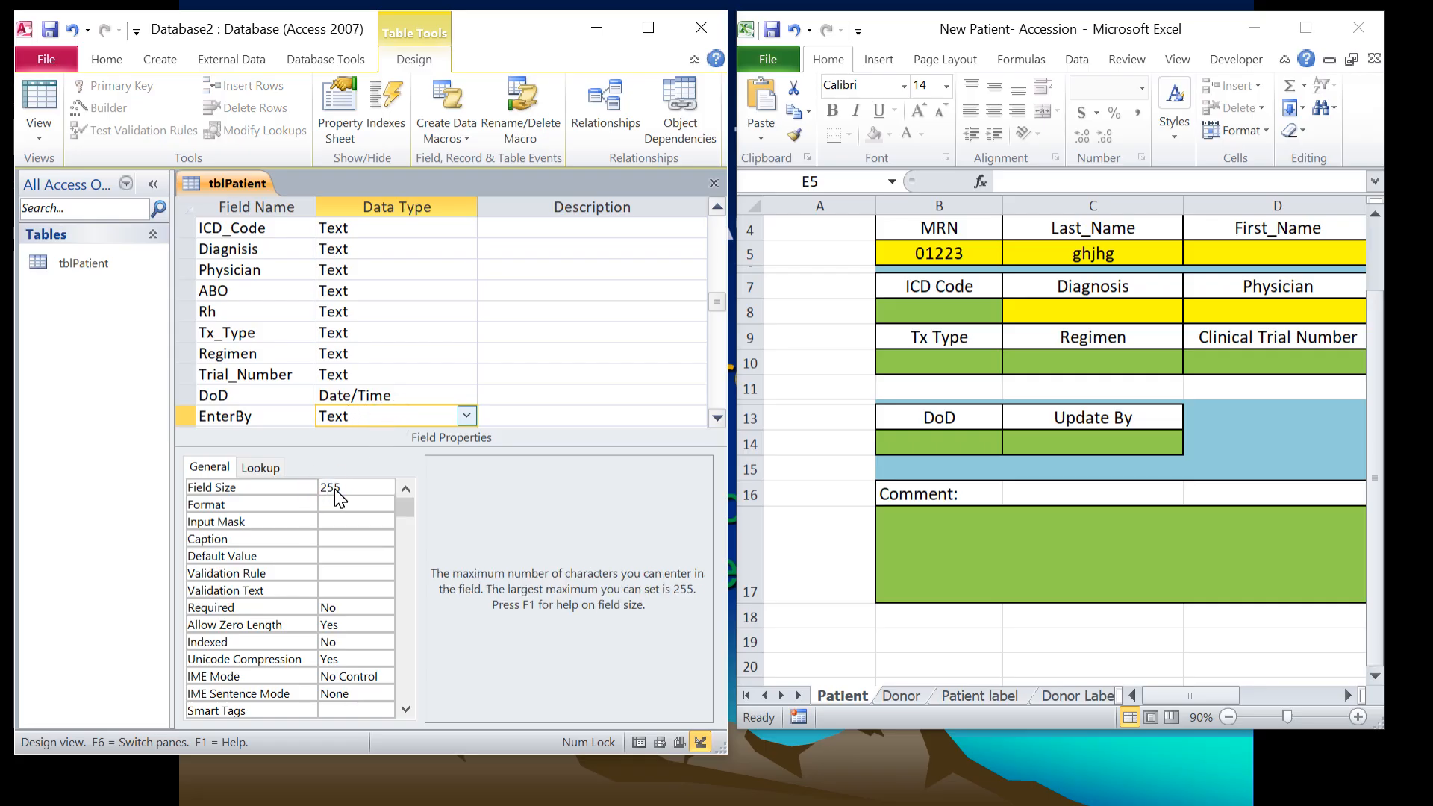
- Set Required to Yes and Allow Zero Length to No for the EnterBy field
left_click(371, 609)
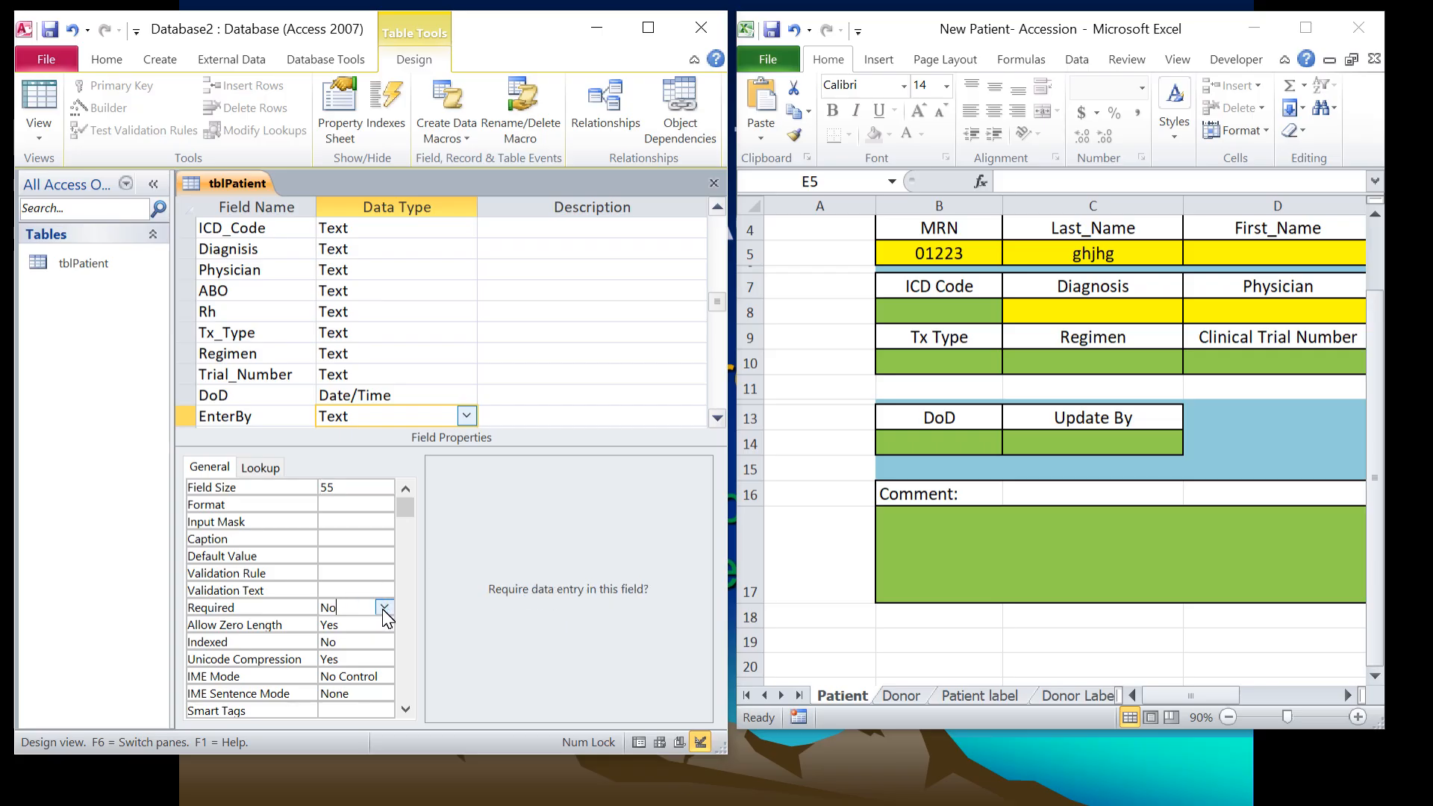
left_click(385, 607)
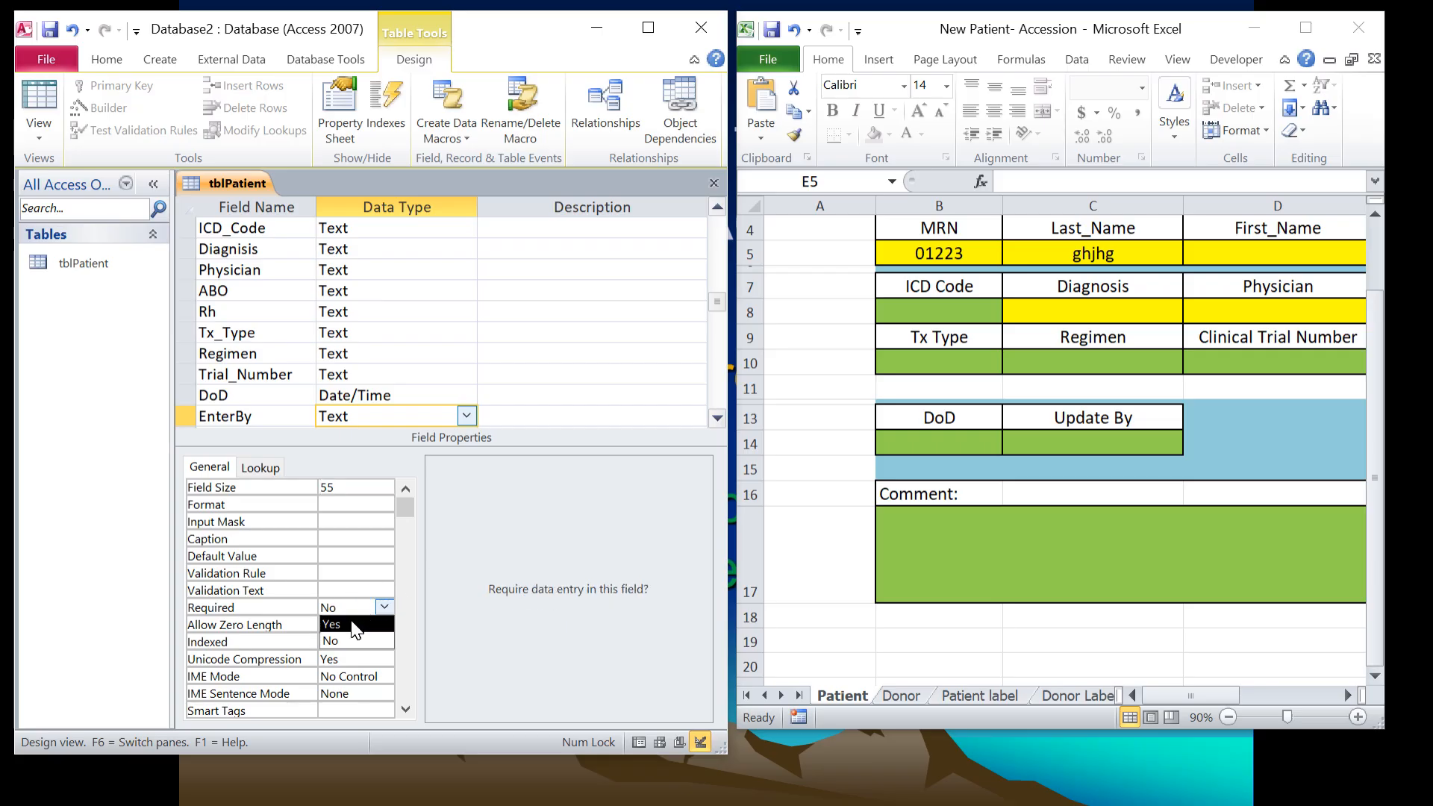
left_click(351, 625)
left_click(357, 627)
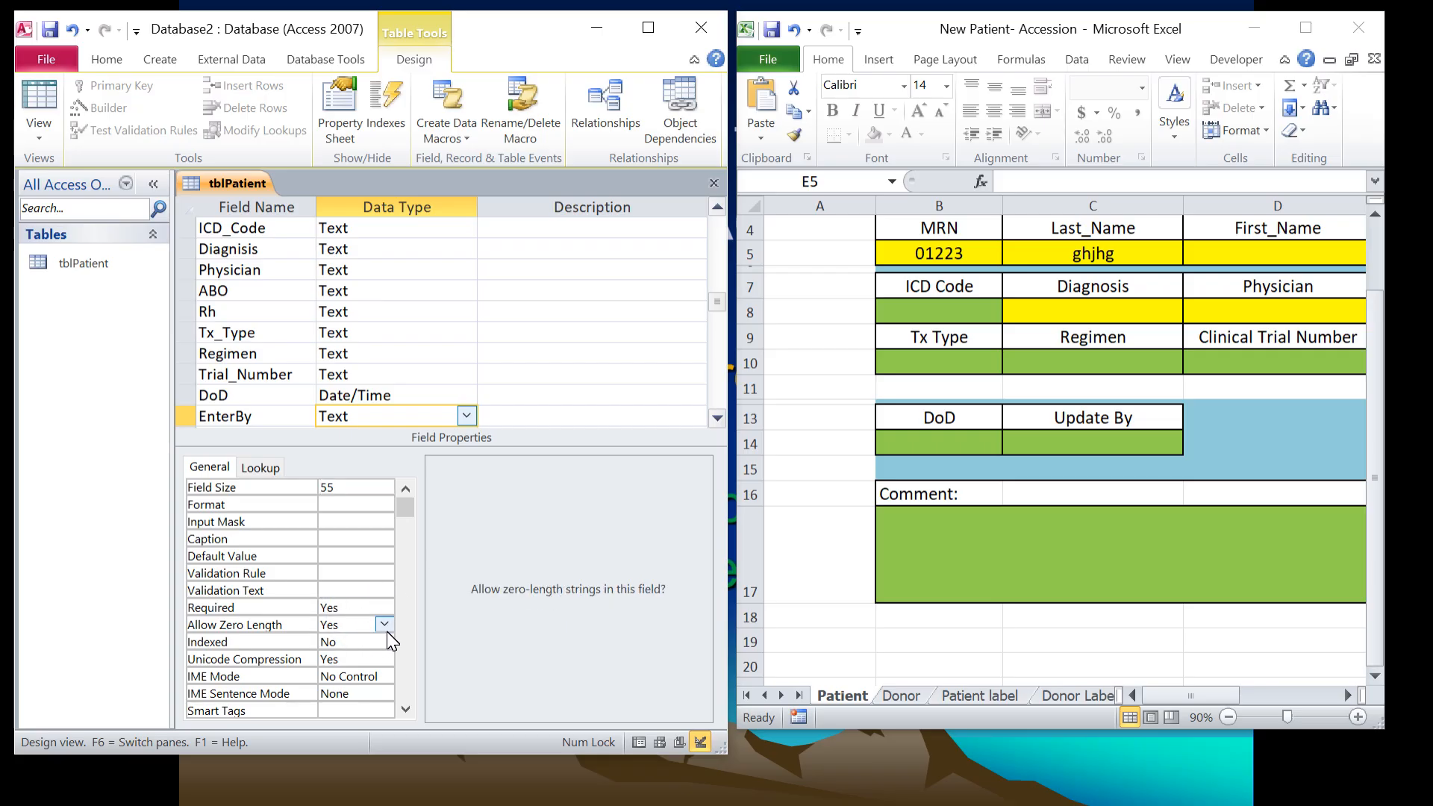
left_click(384, 625)
left_click(334, 658)
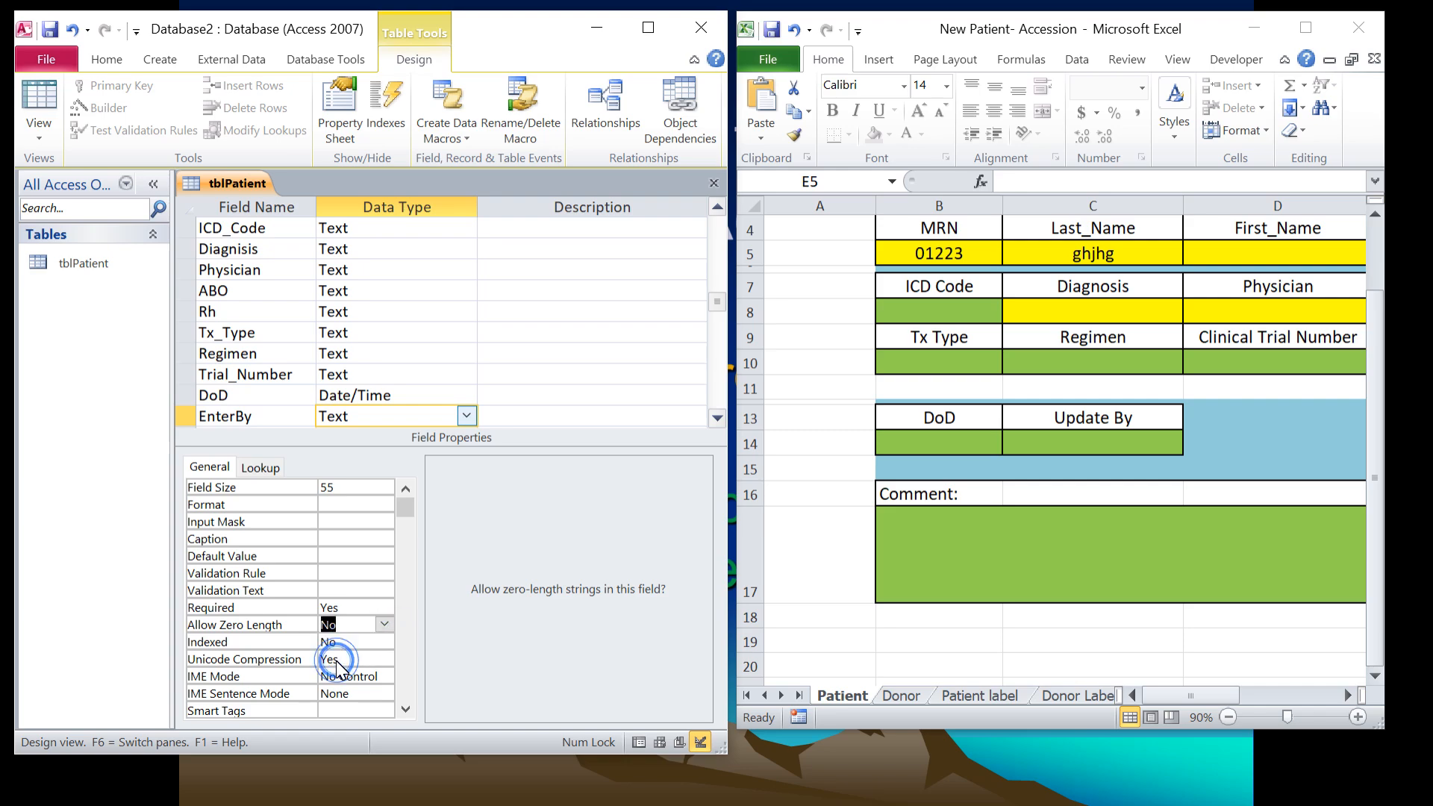
- Add an Updateby field below EnterBy with the Text data type and a field size of 55
left_click(716, 418)
left_click(716, 419)
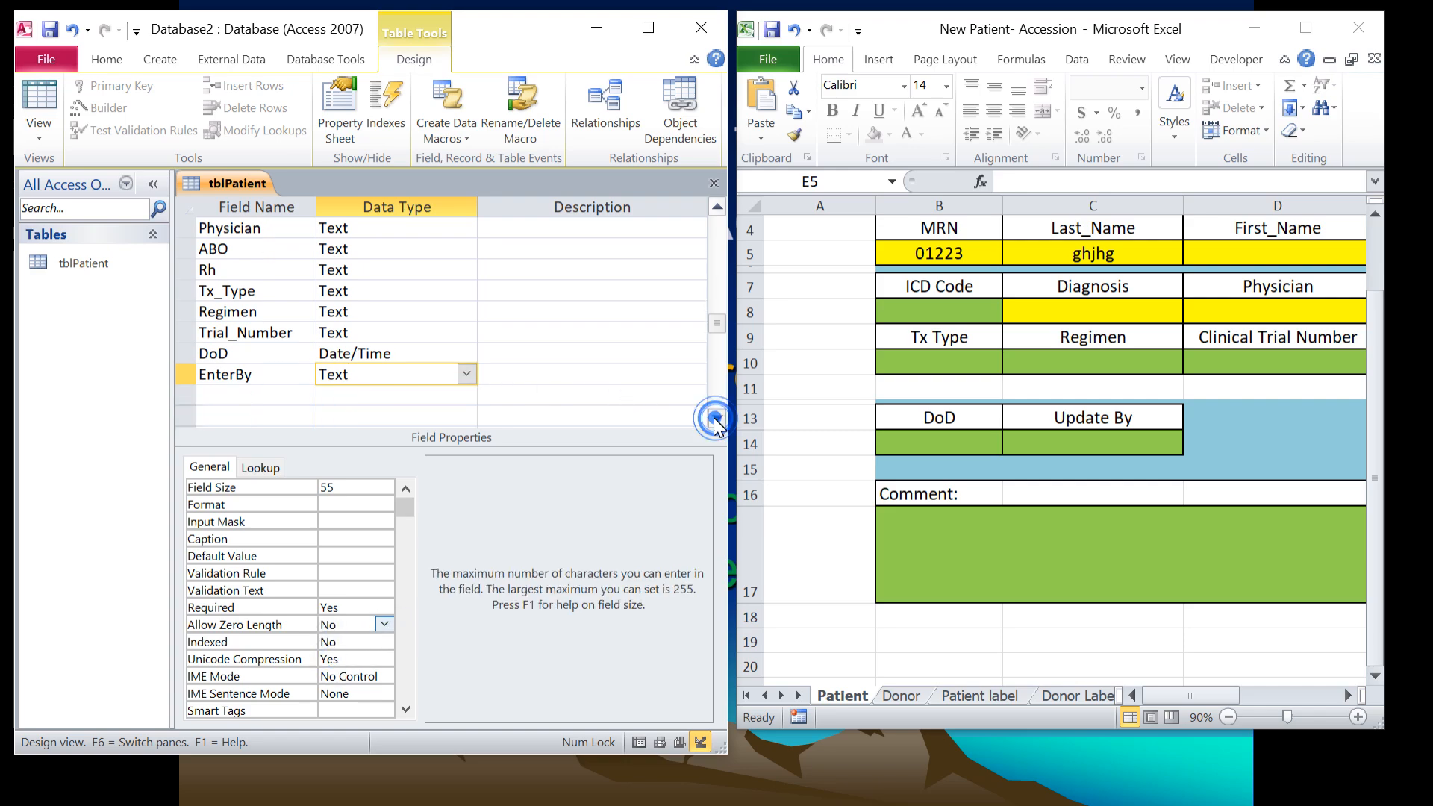
left_click(251, 394)
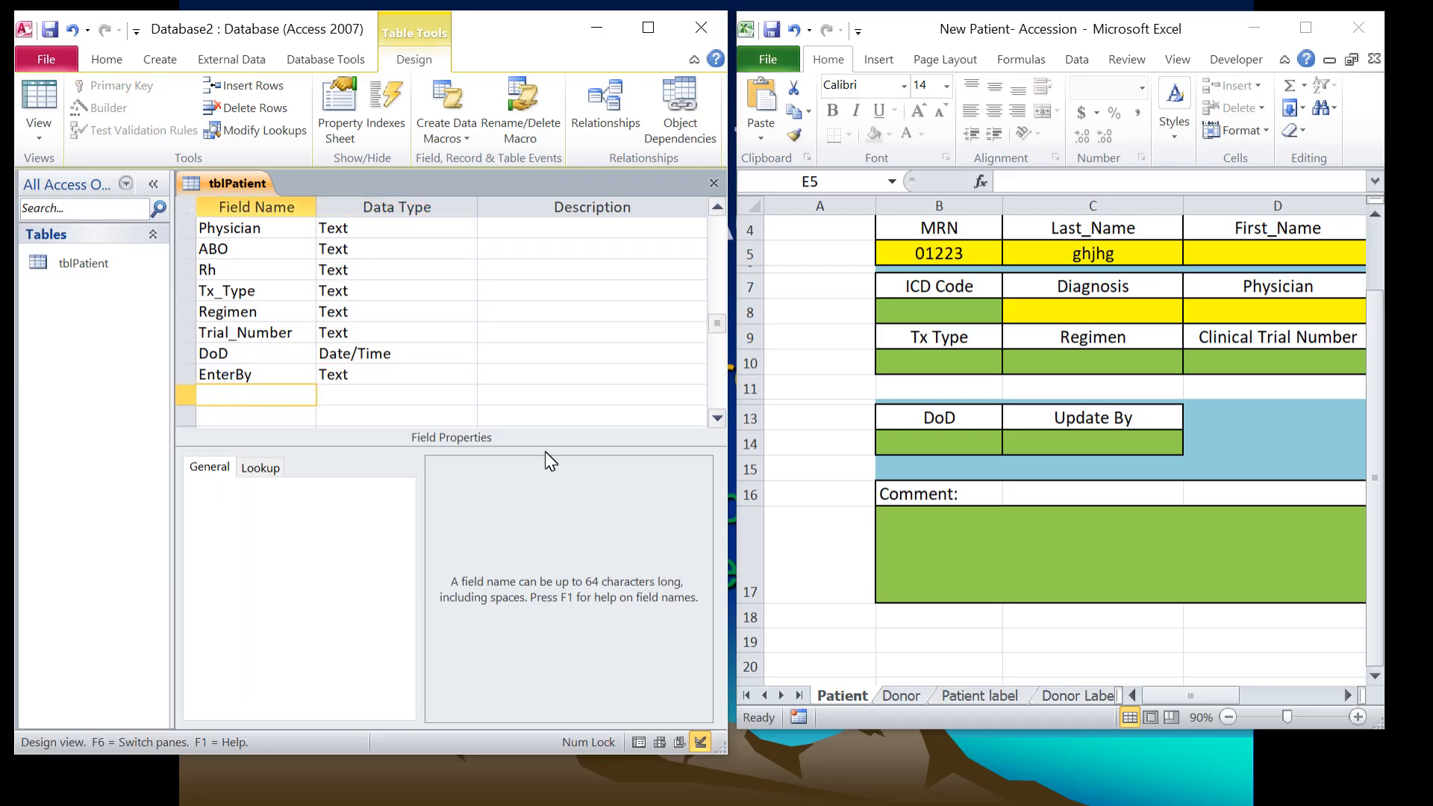
type("Updateby")
left_click(361, 393)
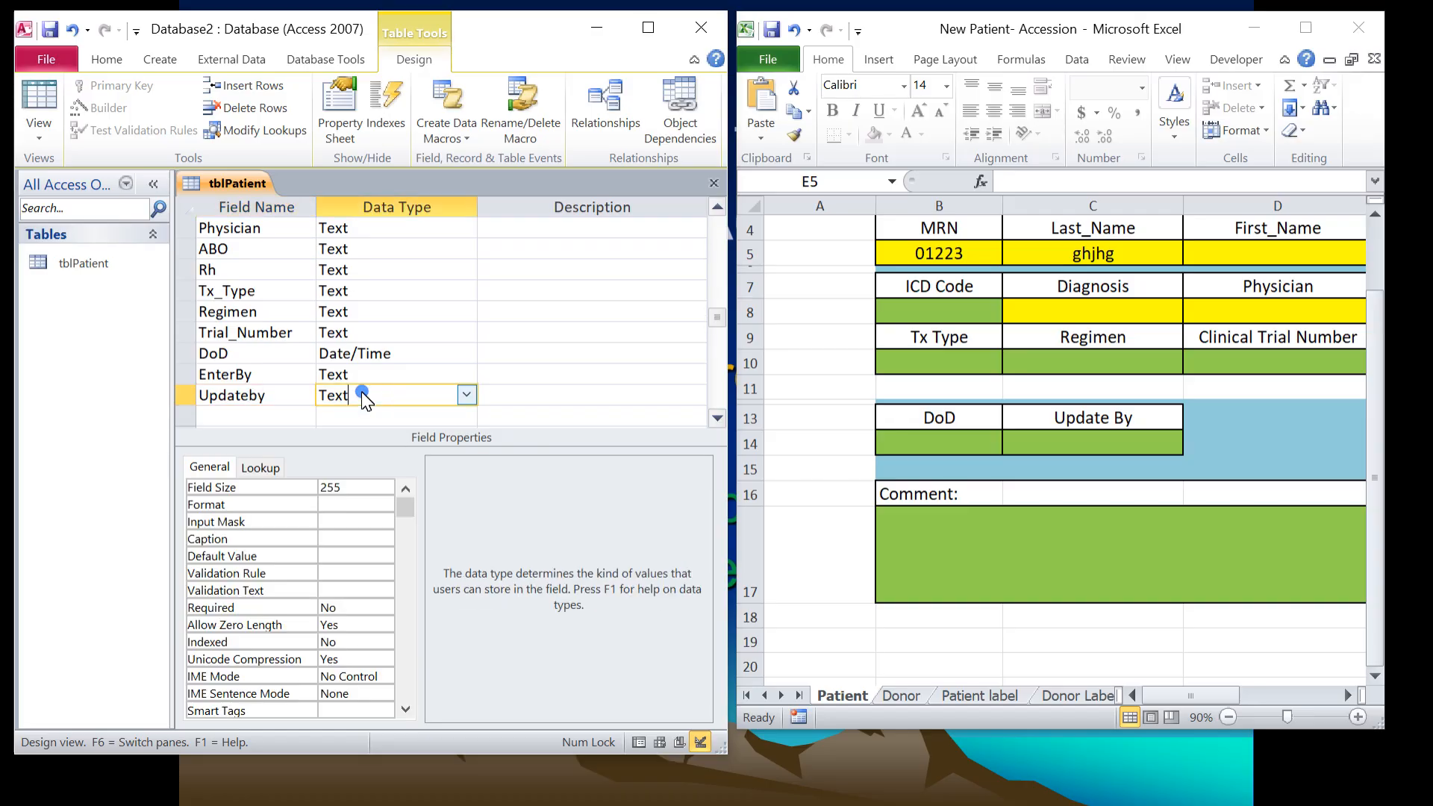
left_click(325, 488)
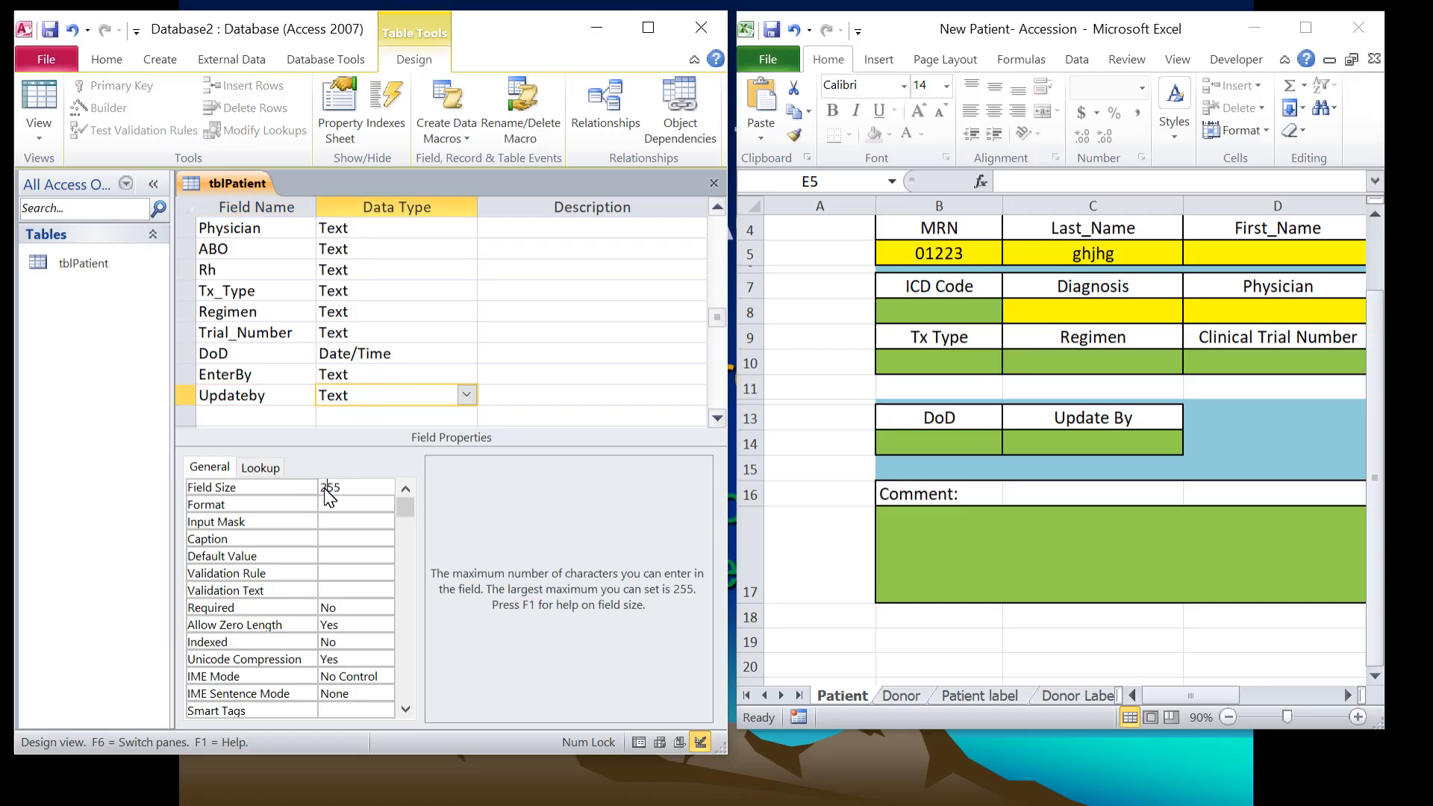
key("BackSpace")
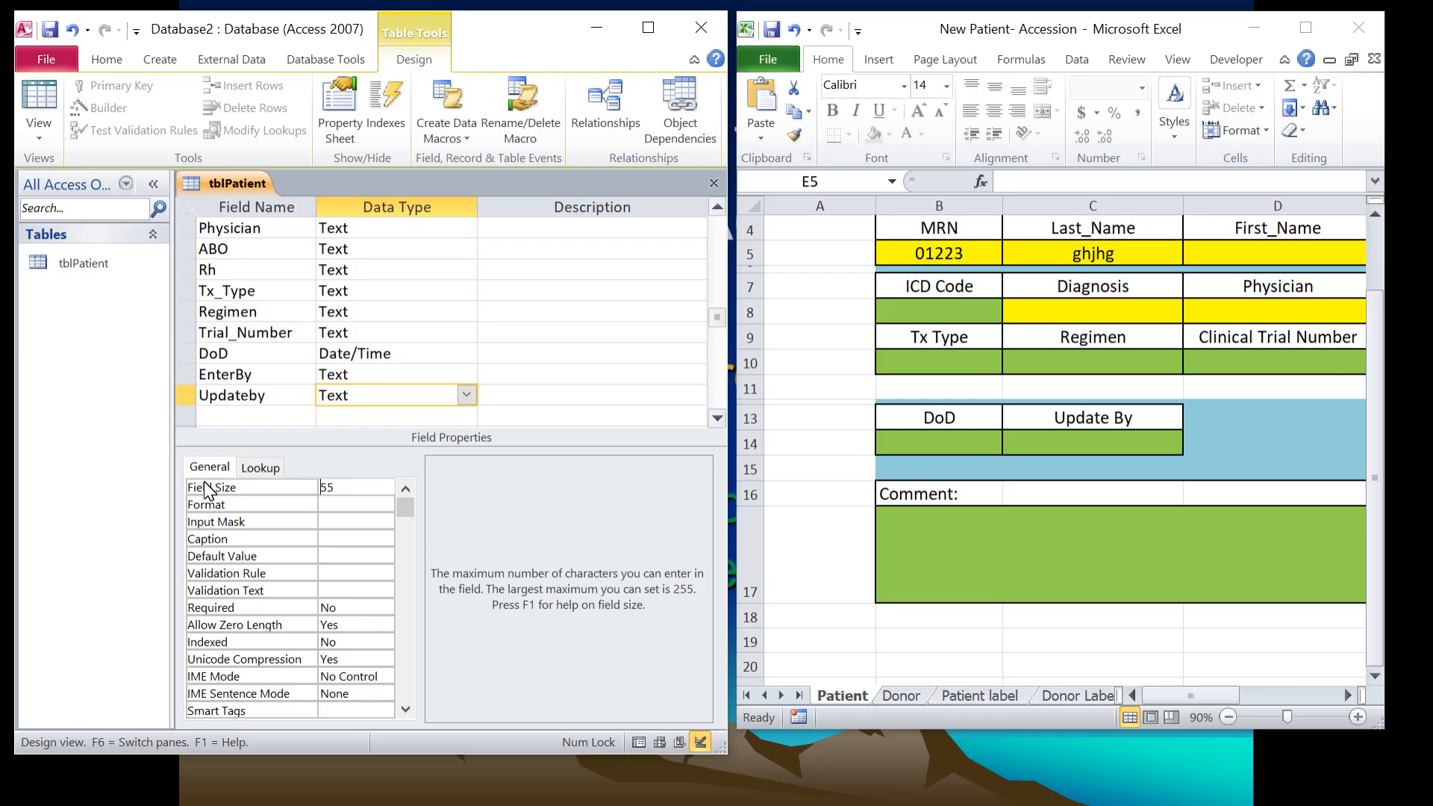
- Add a Comment field below Updateby with the Text data type
left_click(239, 415)
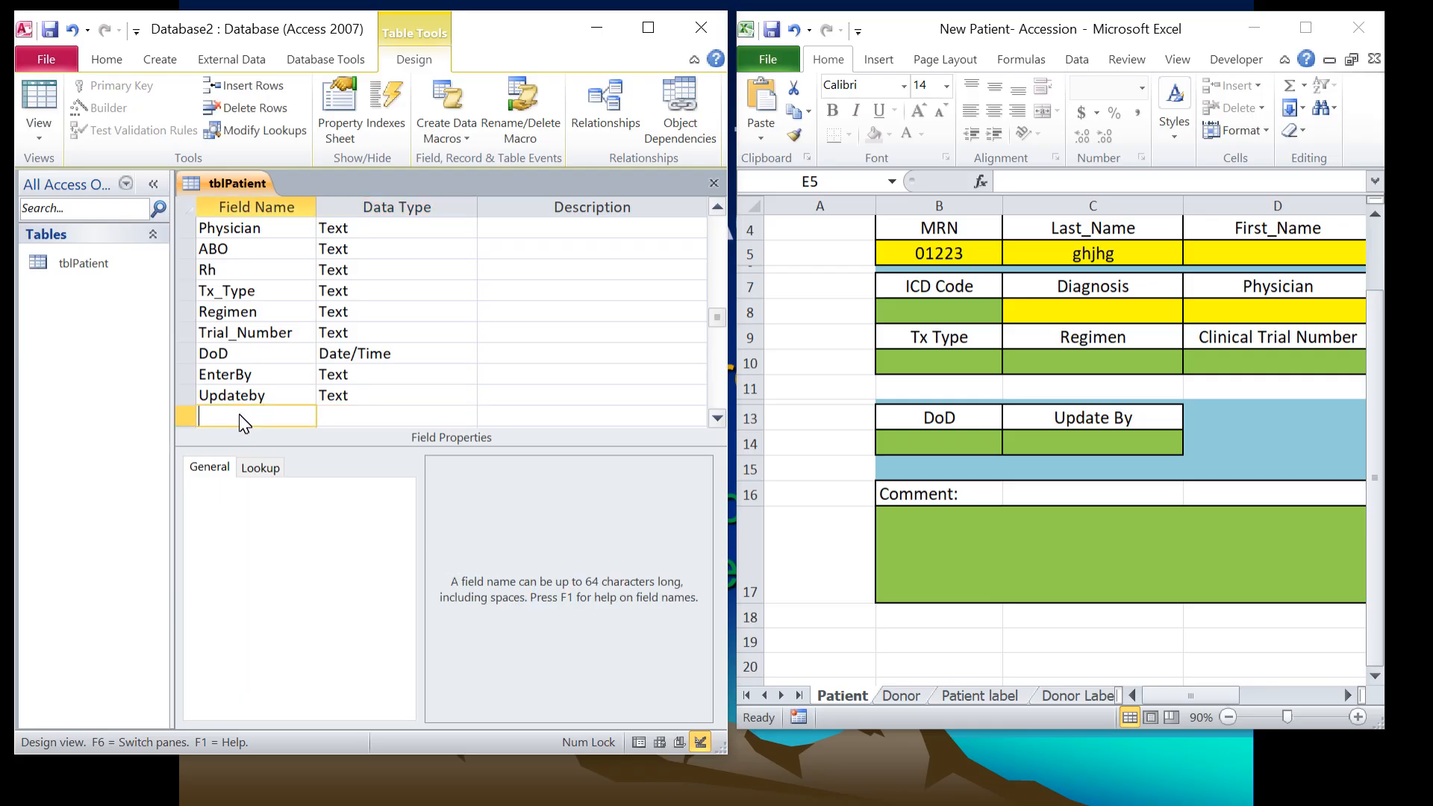
type("Comment")
left_click(339, 415)
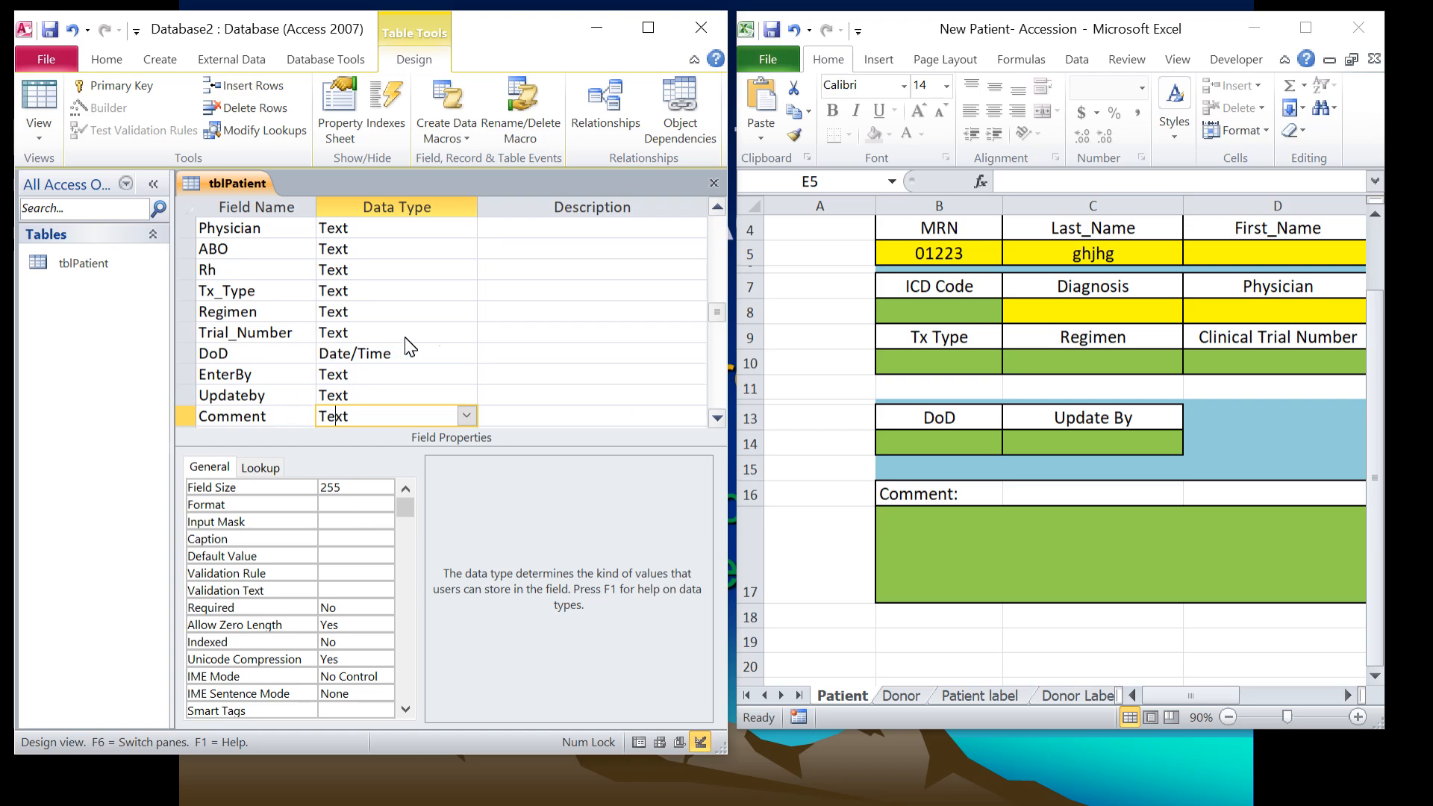
- Add a ComputerName field below Comment with the Text data type and a field size of 55
left_click(717, 418)
left_click(718, 419)
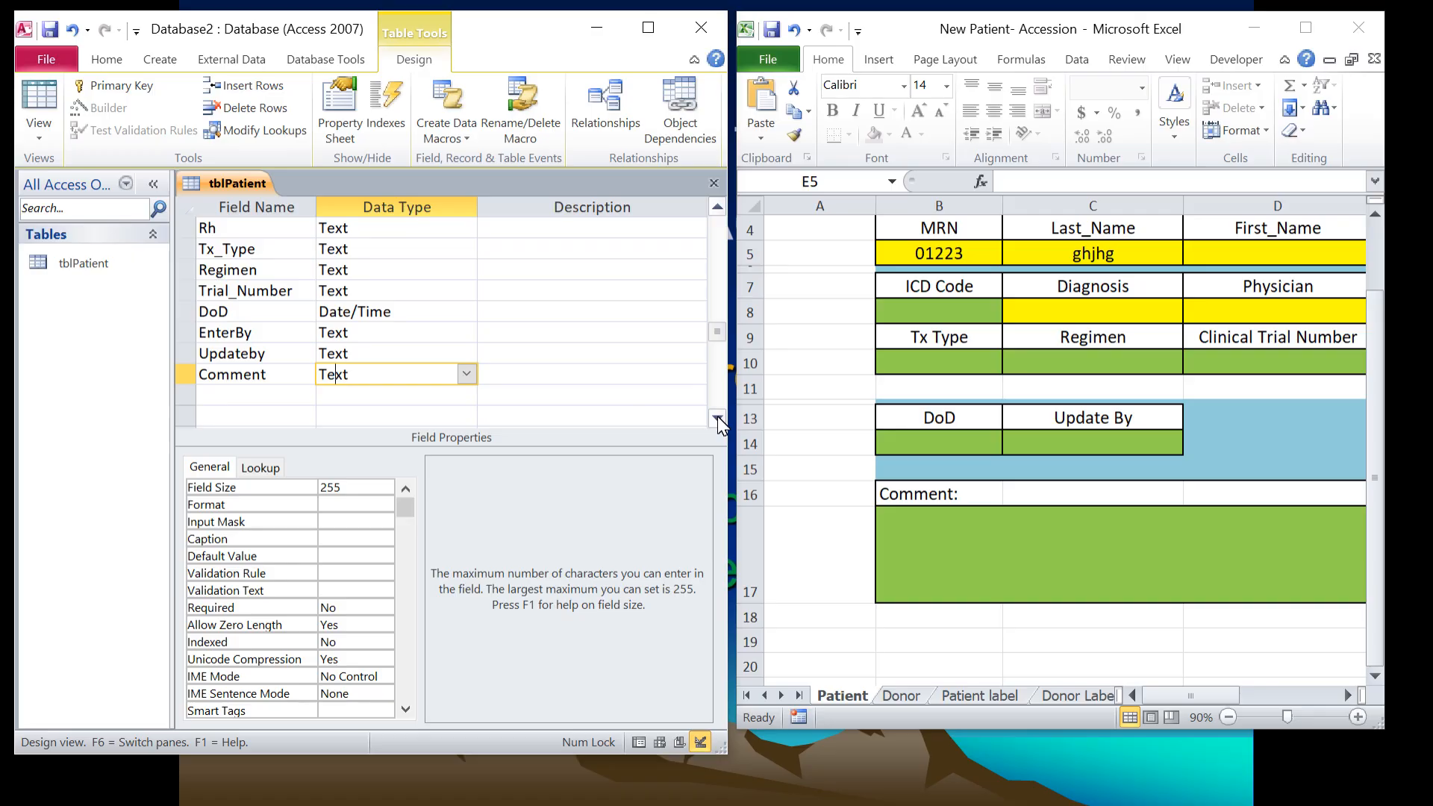
left_click(282, 396)
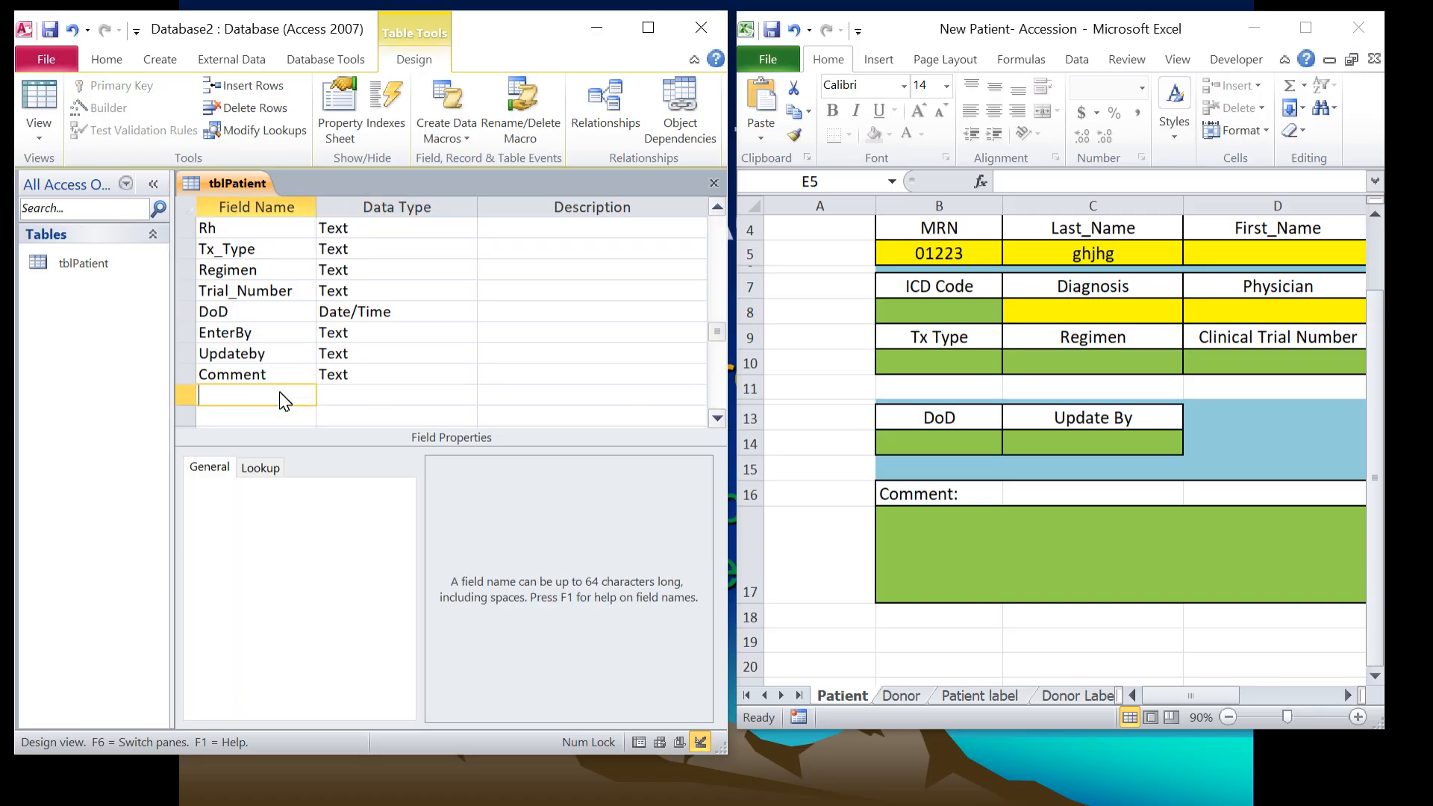
type("ComputerName")
left_click(415, 399)
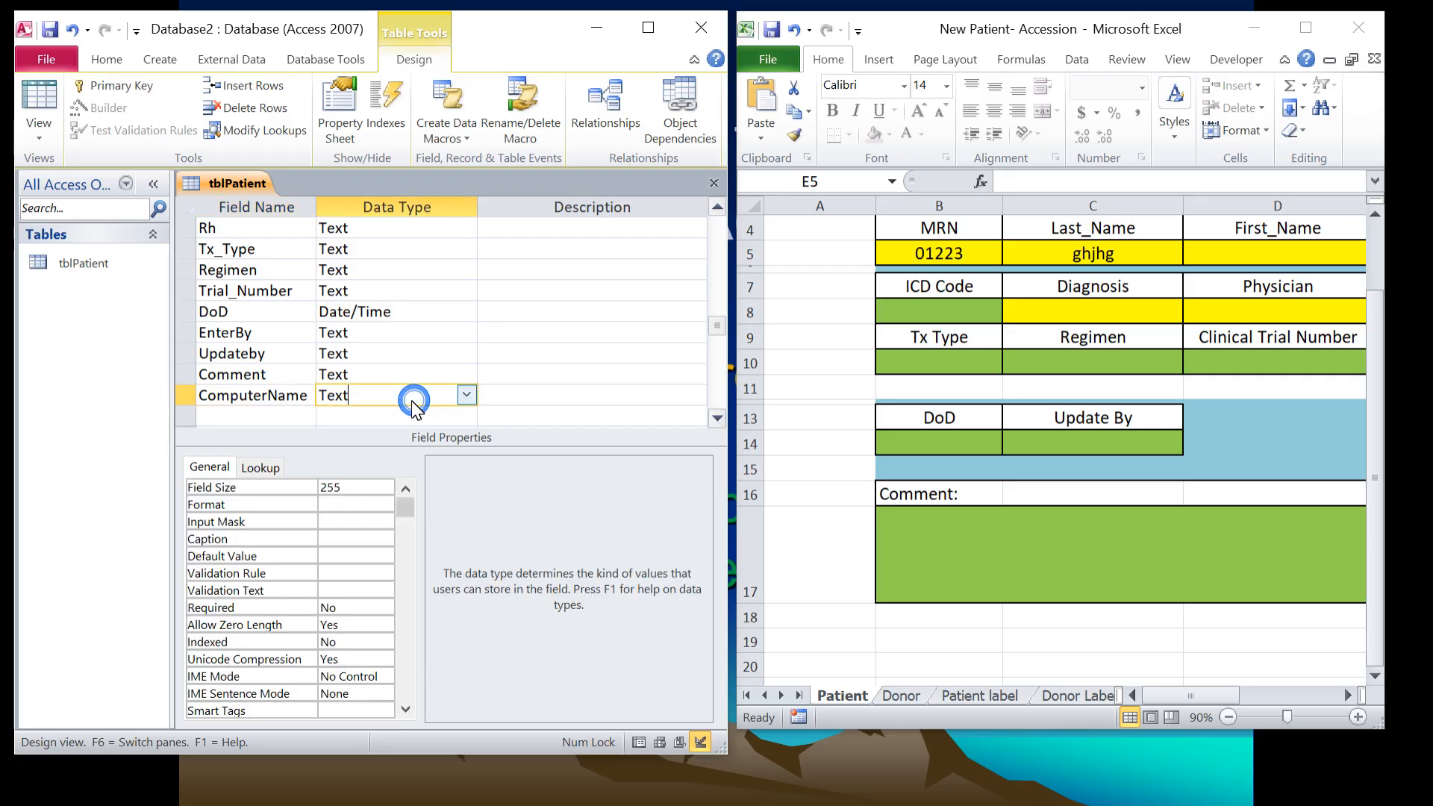
left_click(321, 488)
key("Delete")
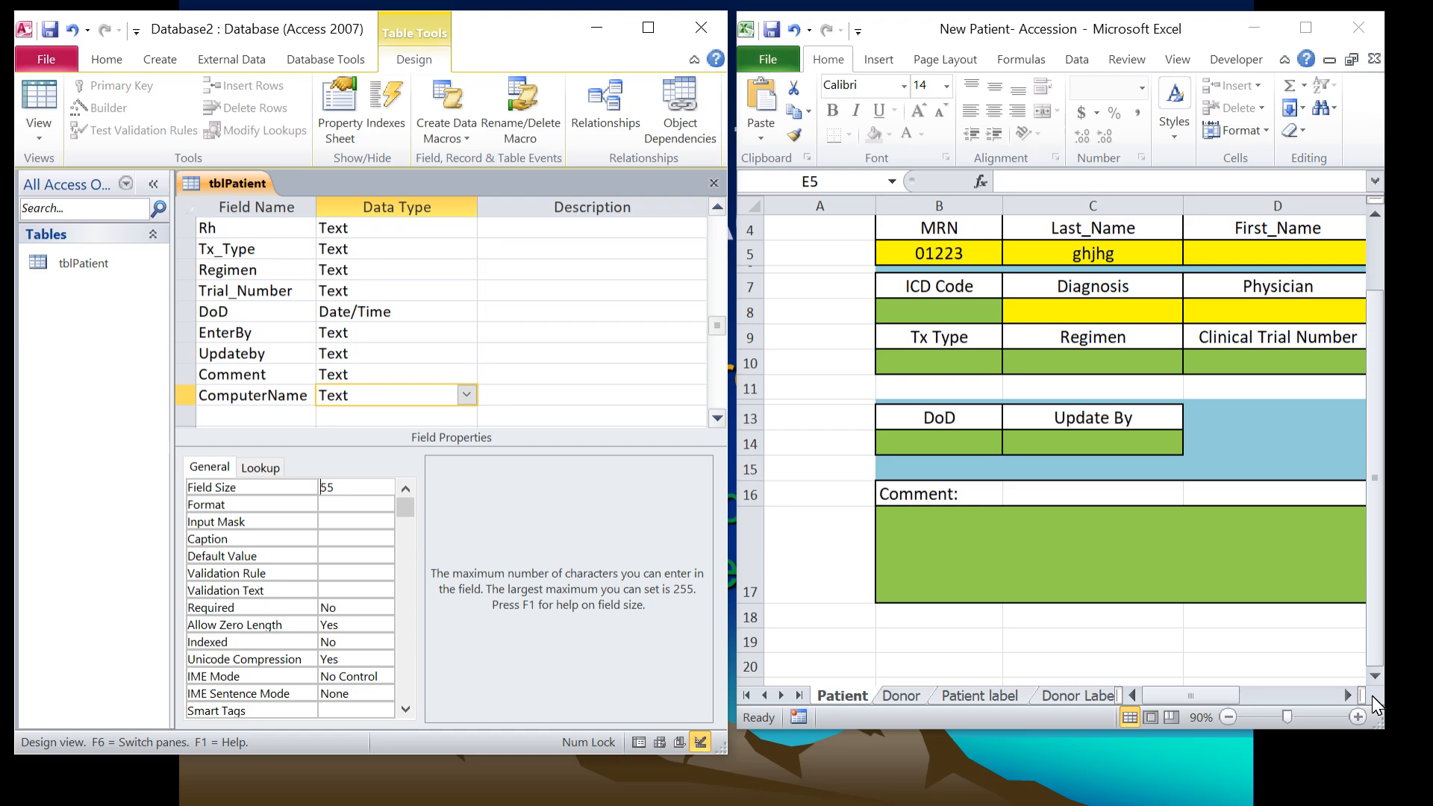
- Check the remaining columns of the Excel entry form and save the tblPatient table design
left_click(1346, 698)
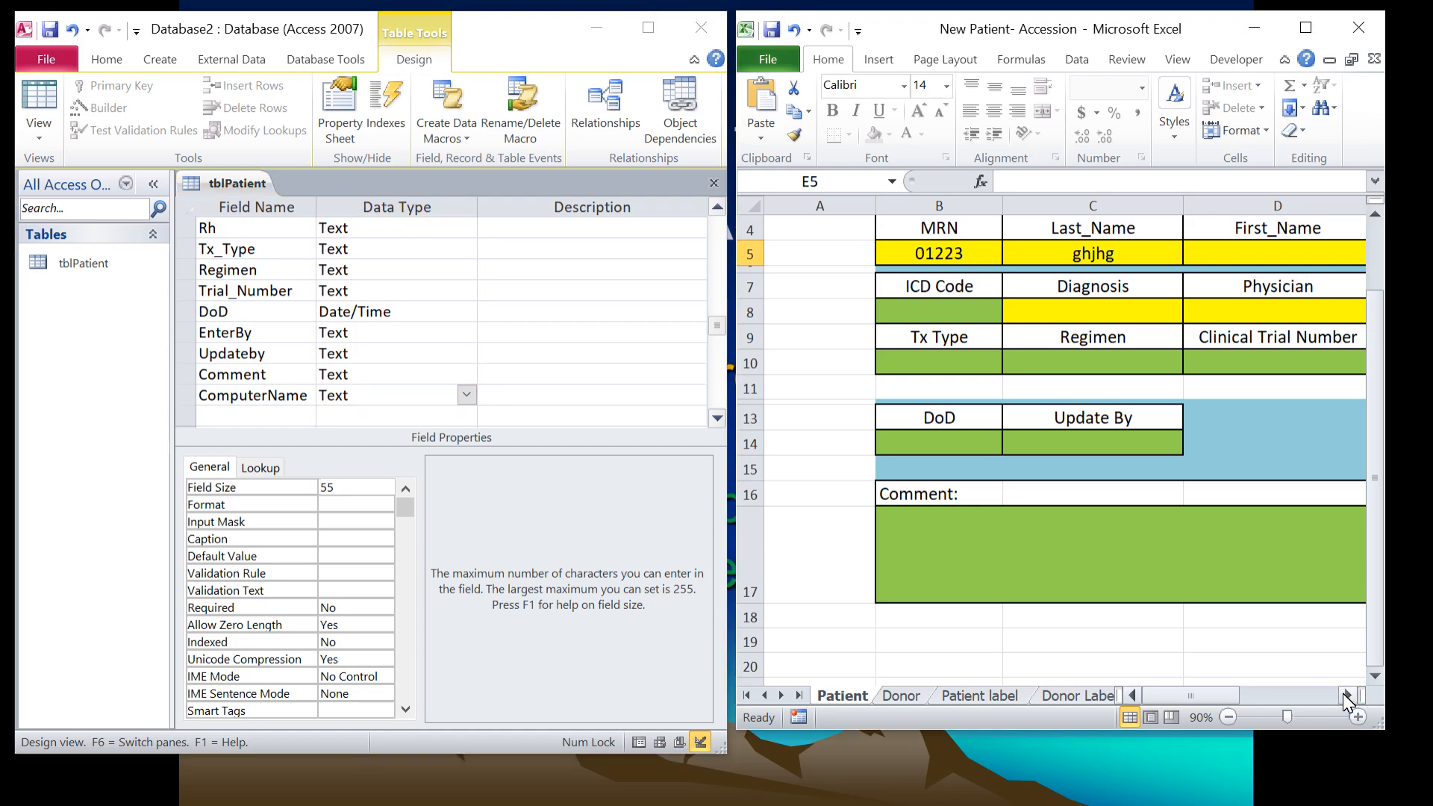
left_click(1346, 695)
left_click(1346, 696)
left_click(1346, 695)
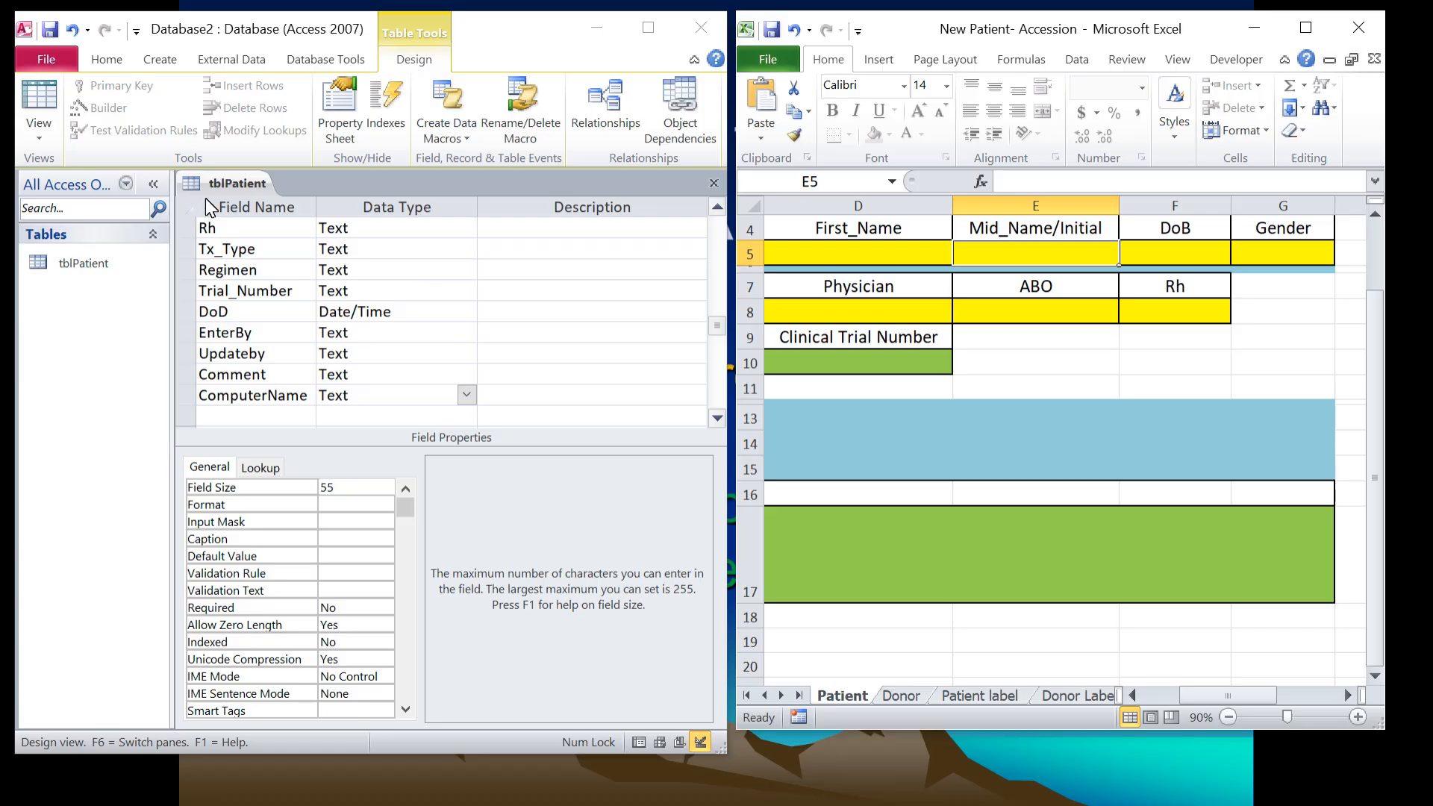
right_click(250, 185)
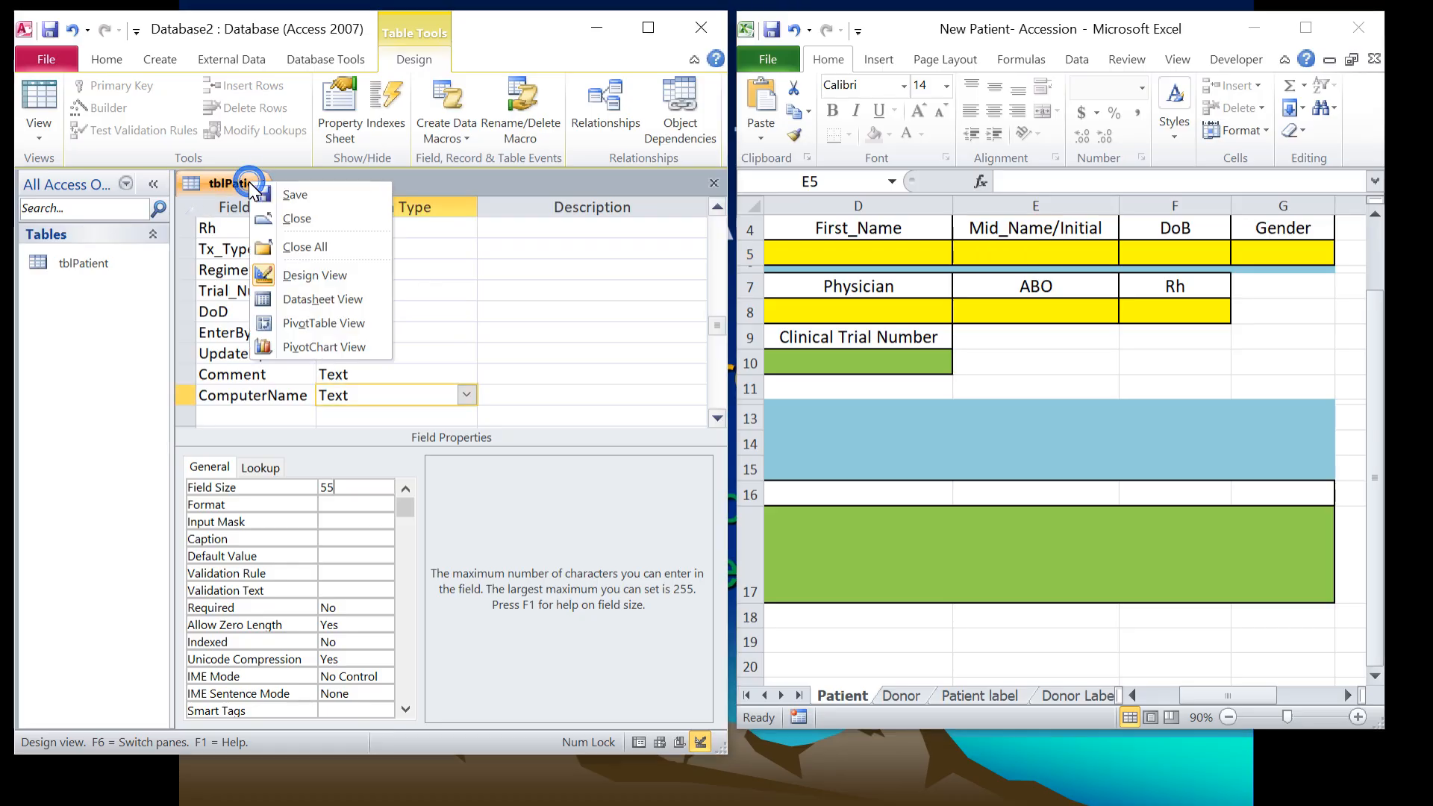
left_click(291, 193)
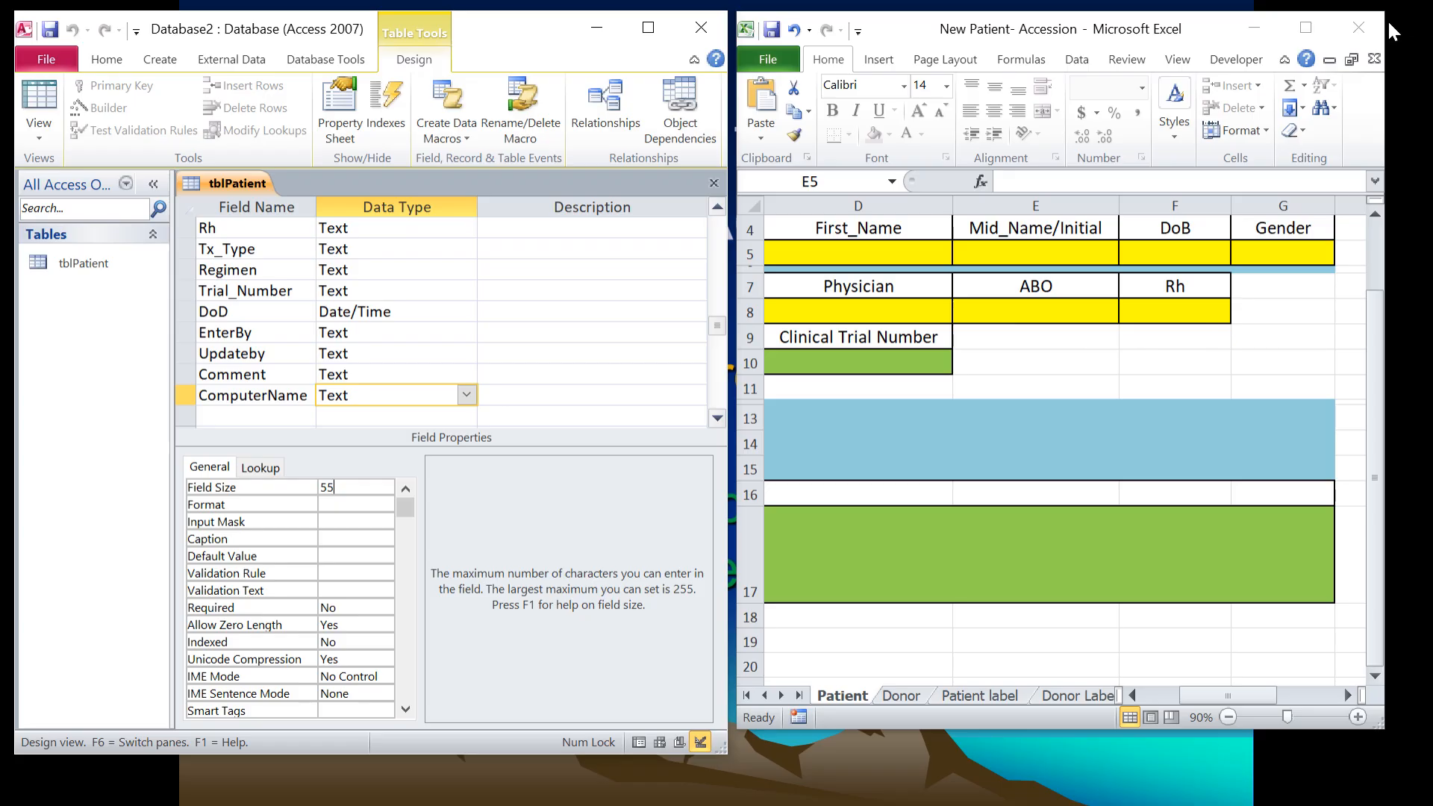
- Close the Excel entry form workbook and maximize the Access window to show the tblPatient field list from its start
left_click(1363, 37)
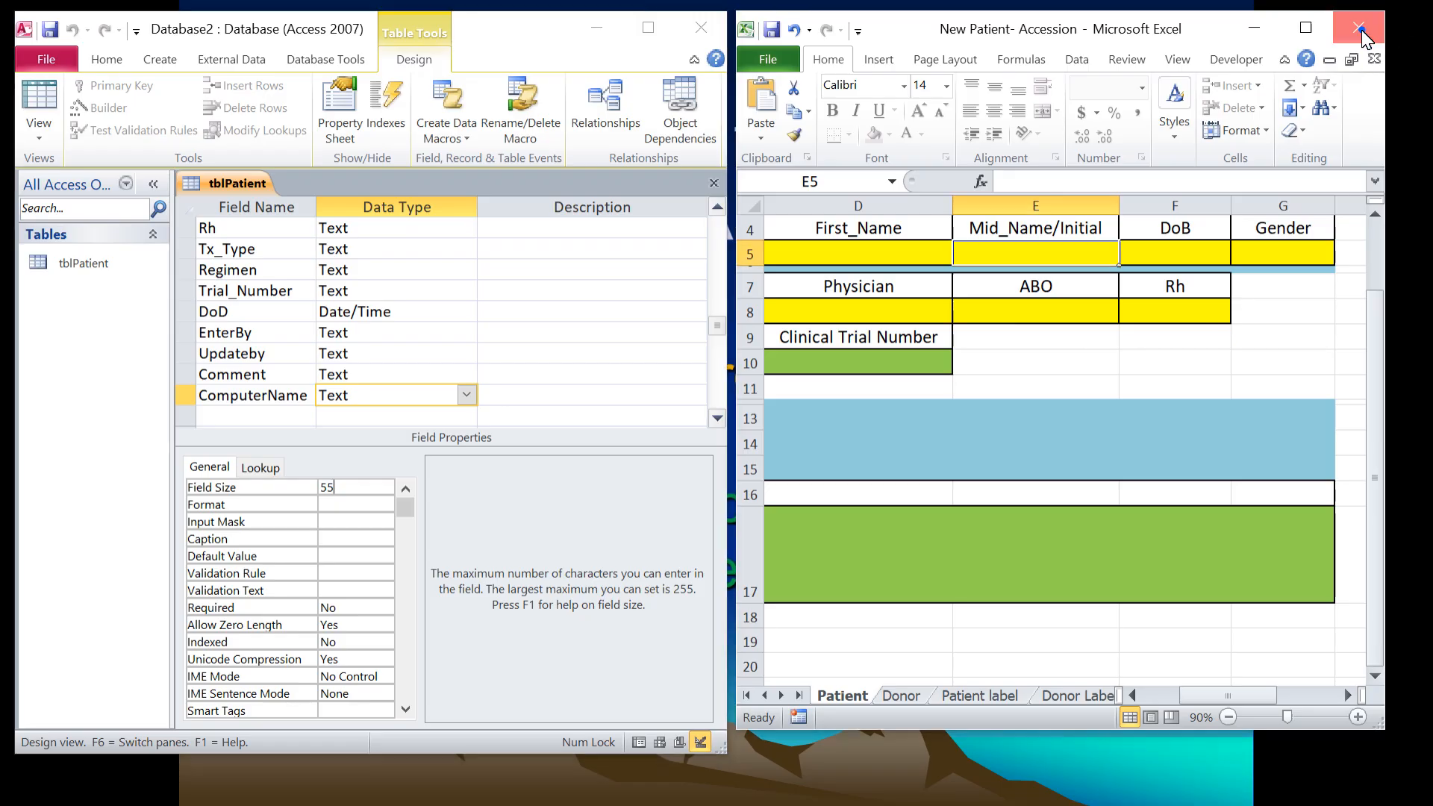
left_click(629, 431)
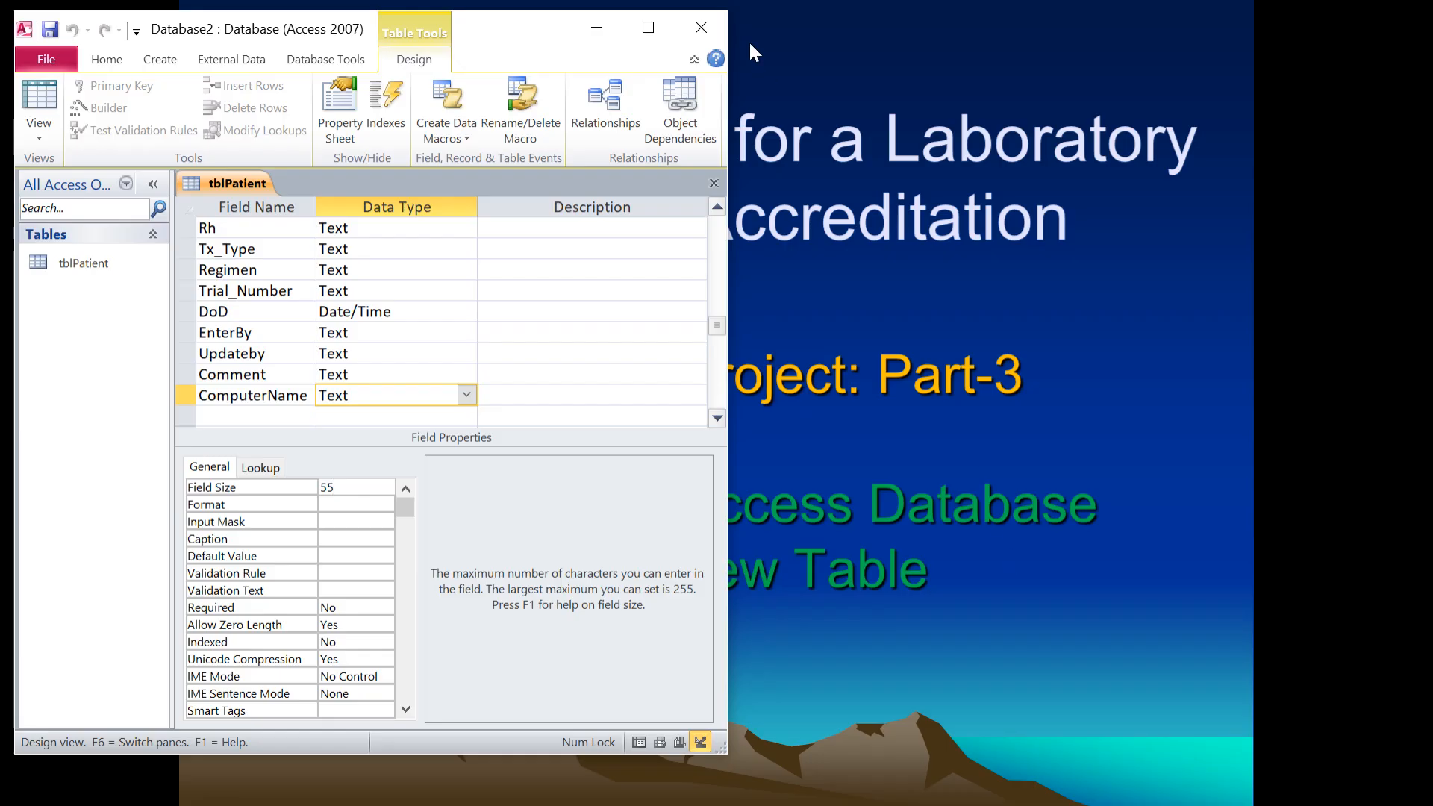
left_click(648, 27)
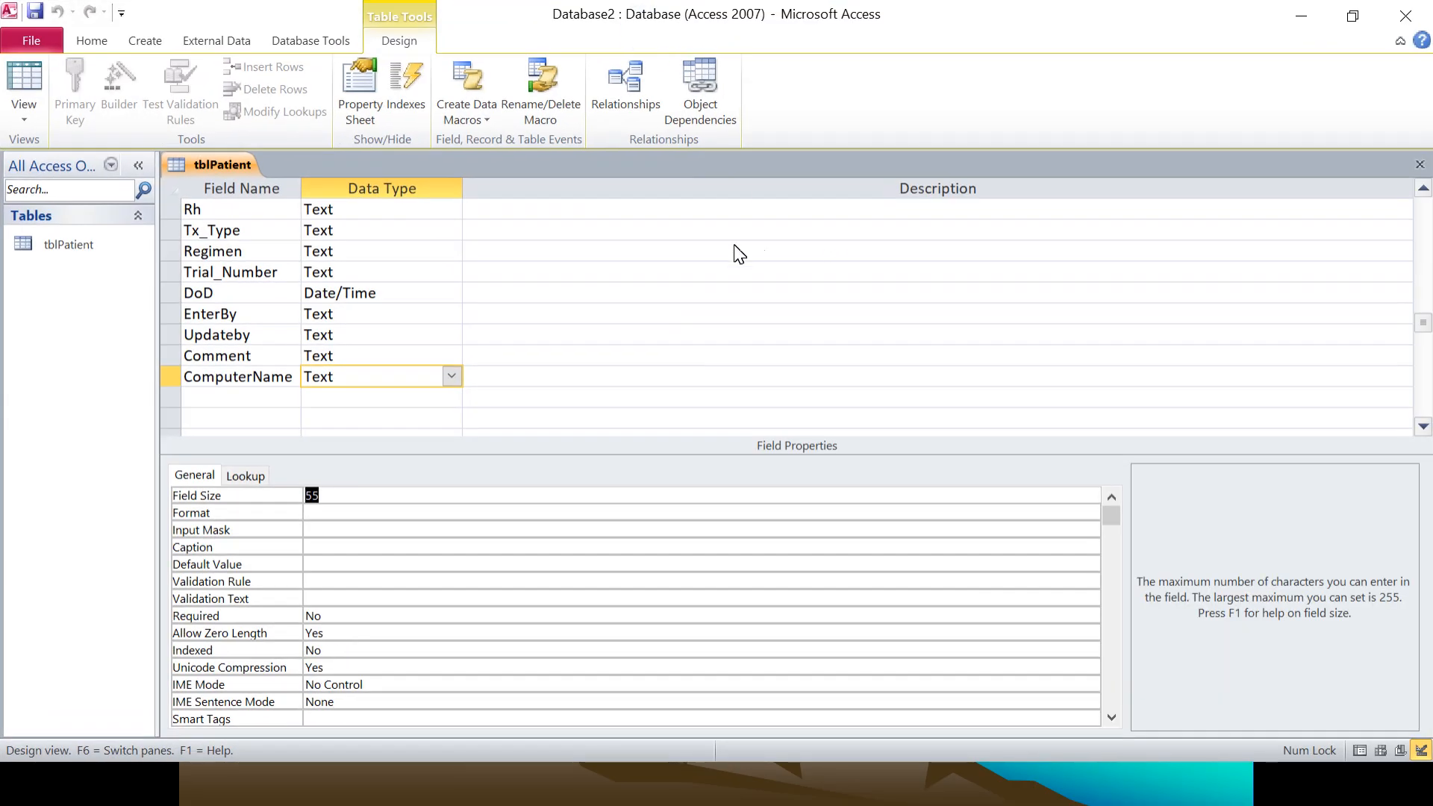
left_click_drag(1420, 326, 1425, 205)
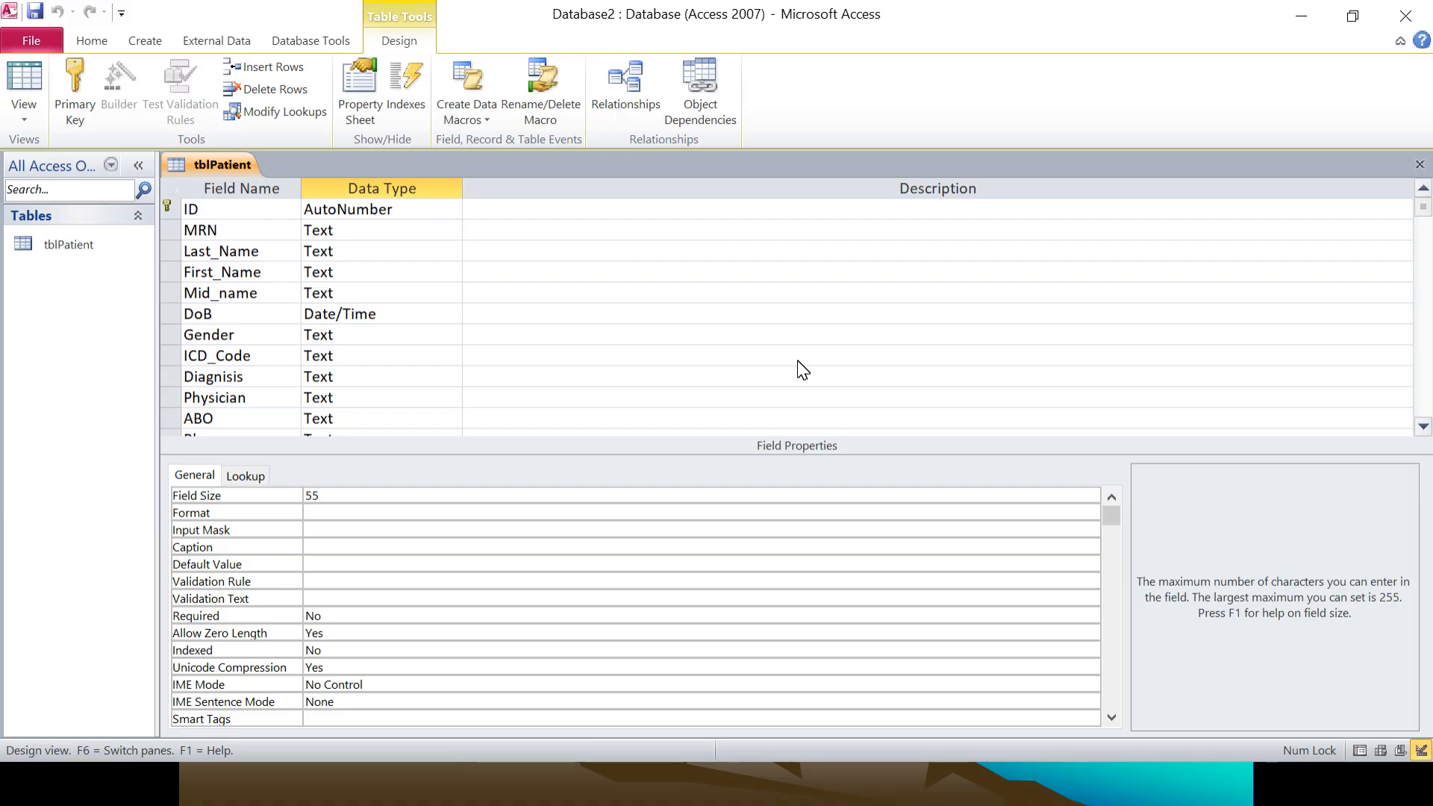
- Make the MRN field the primary key of tblPatient and save the table design
left_click(164, 233)
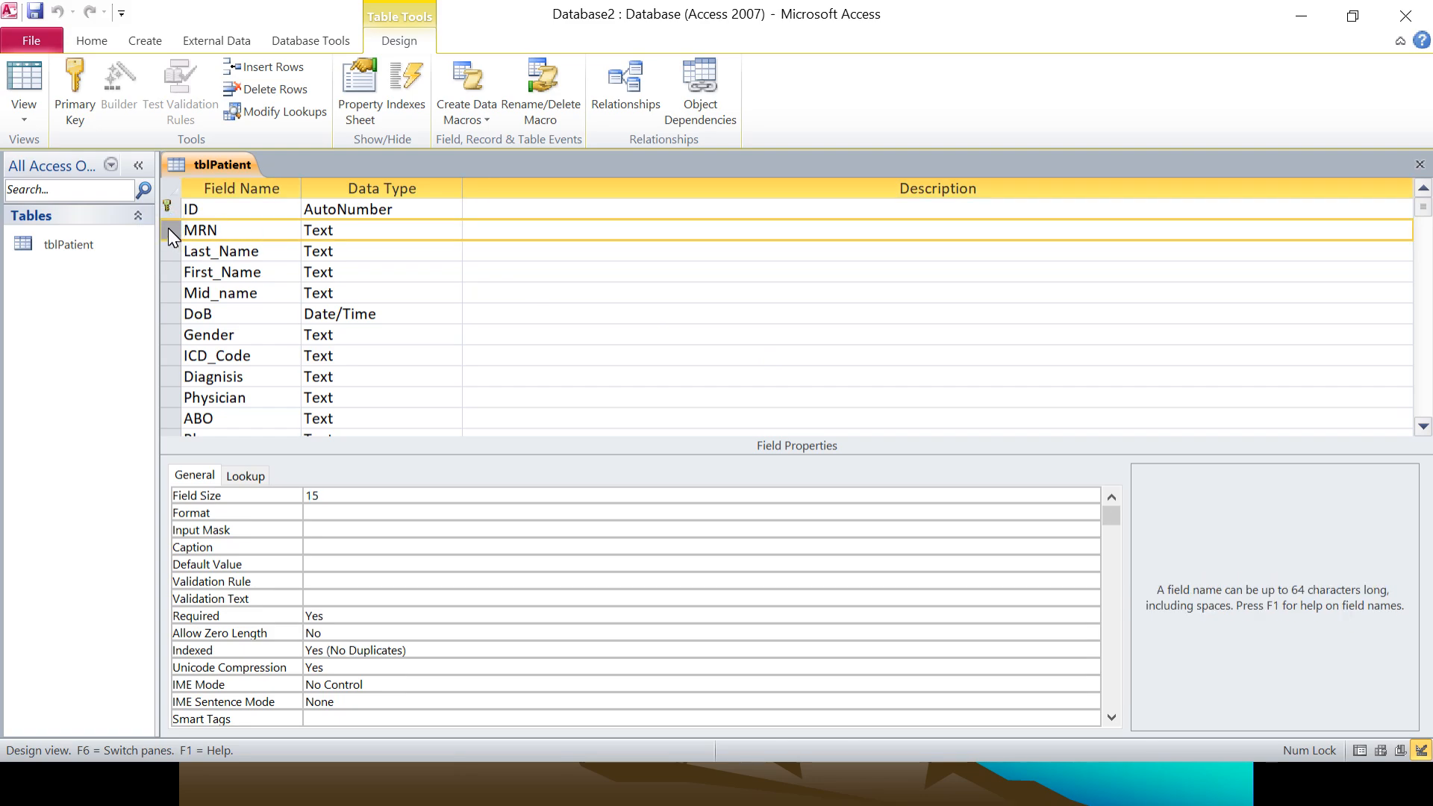
right_click(168, 232)
left_click(248, 249)
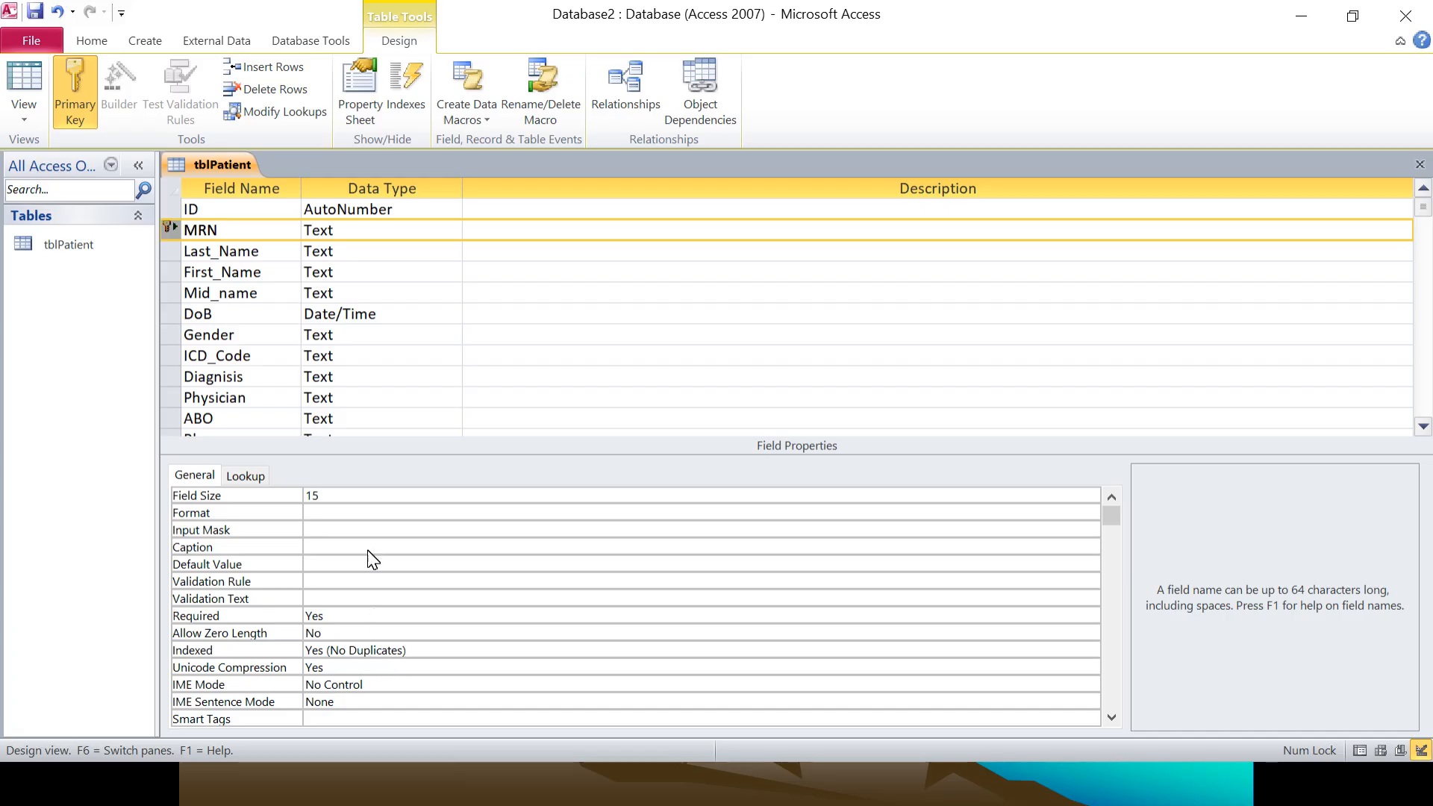
right_click(221, 163)
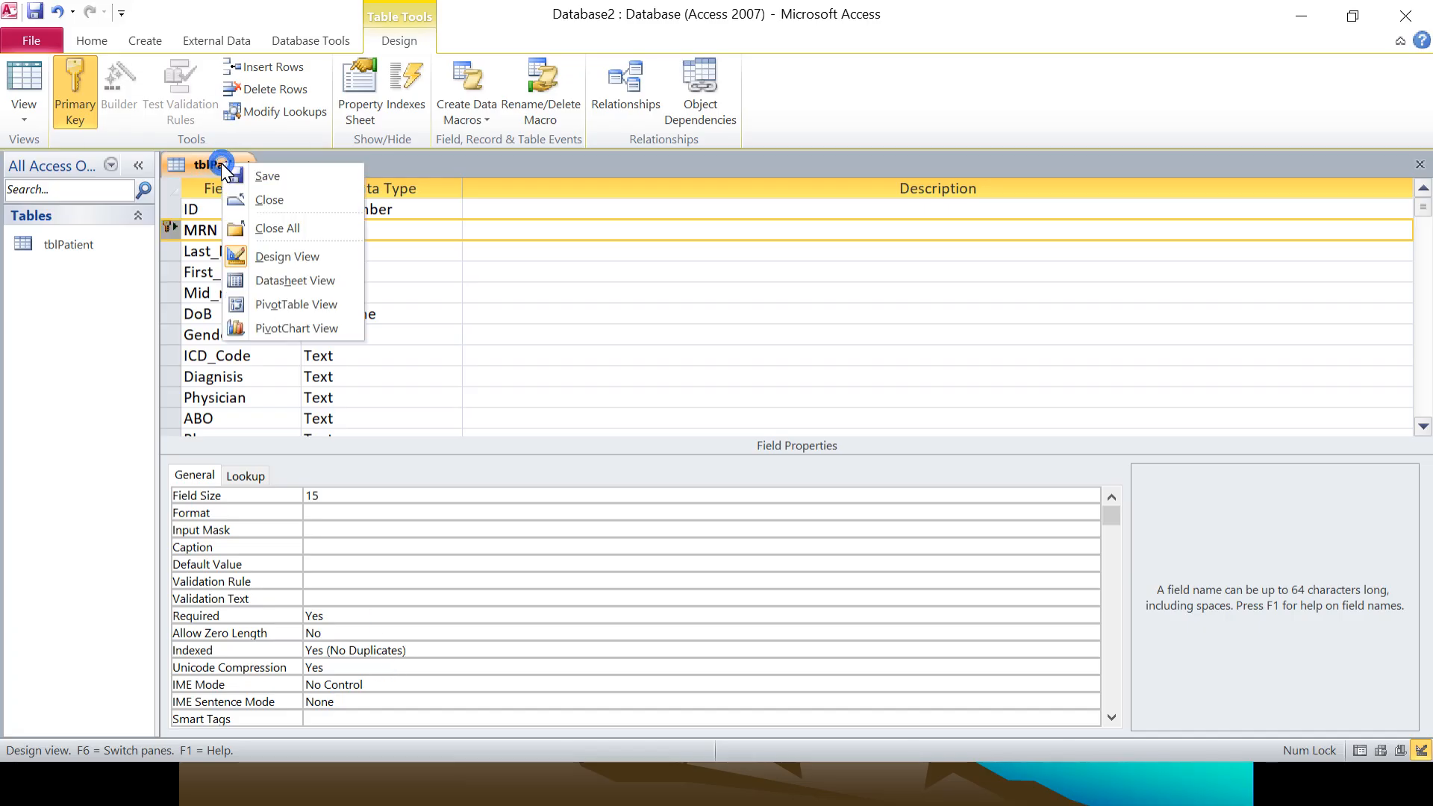
left_click(262, 172)
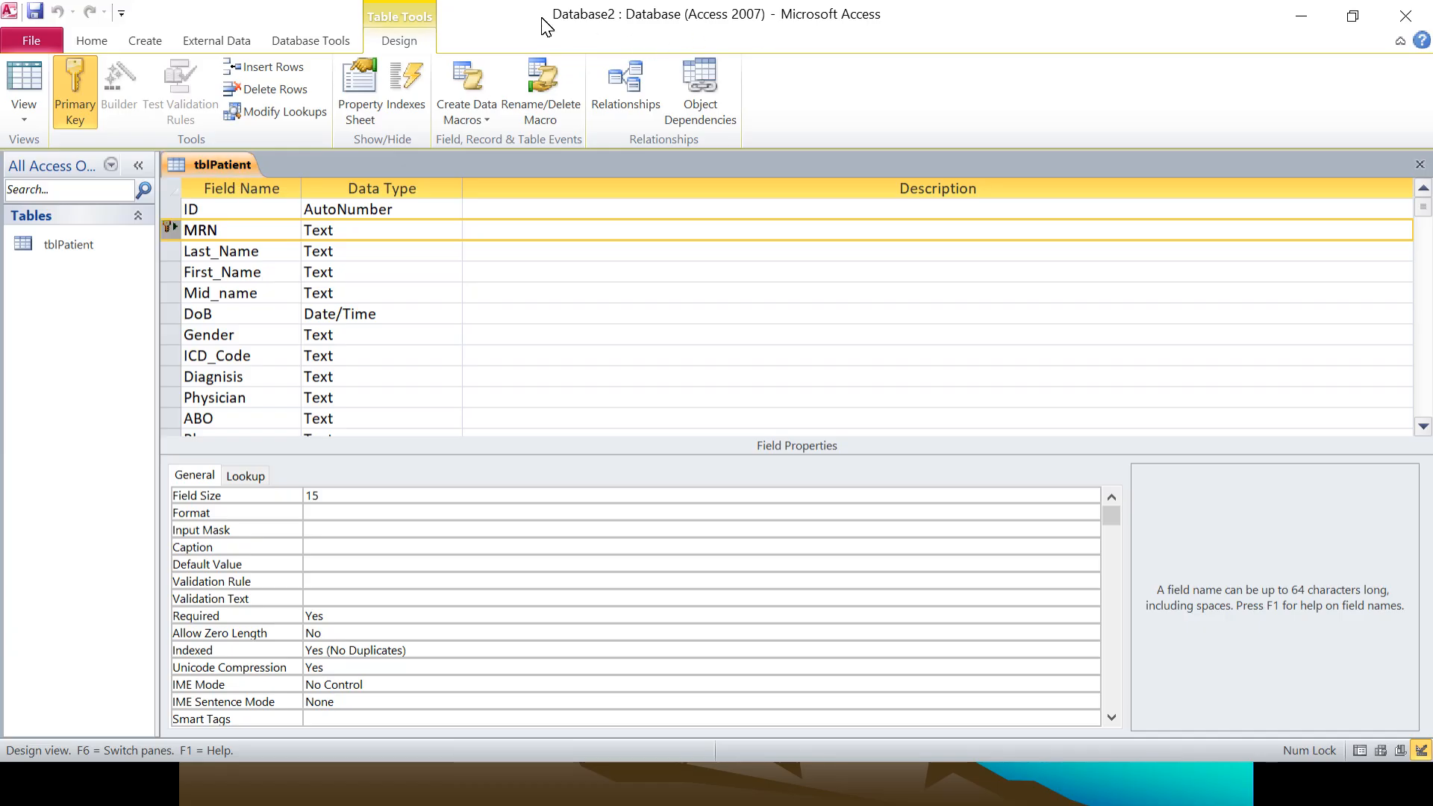
- Save the database as BMTLab in the C:\Temp folder, letting all open objects be closed
left_click(32, 41)
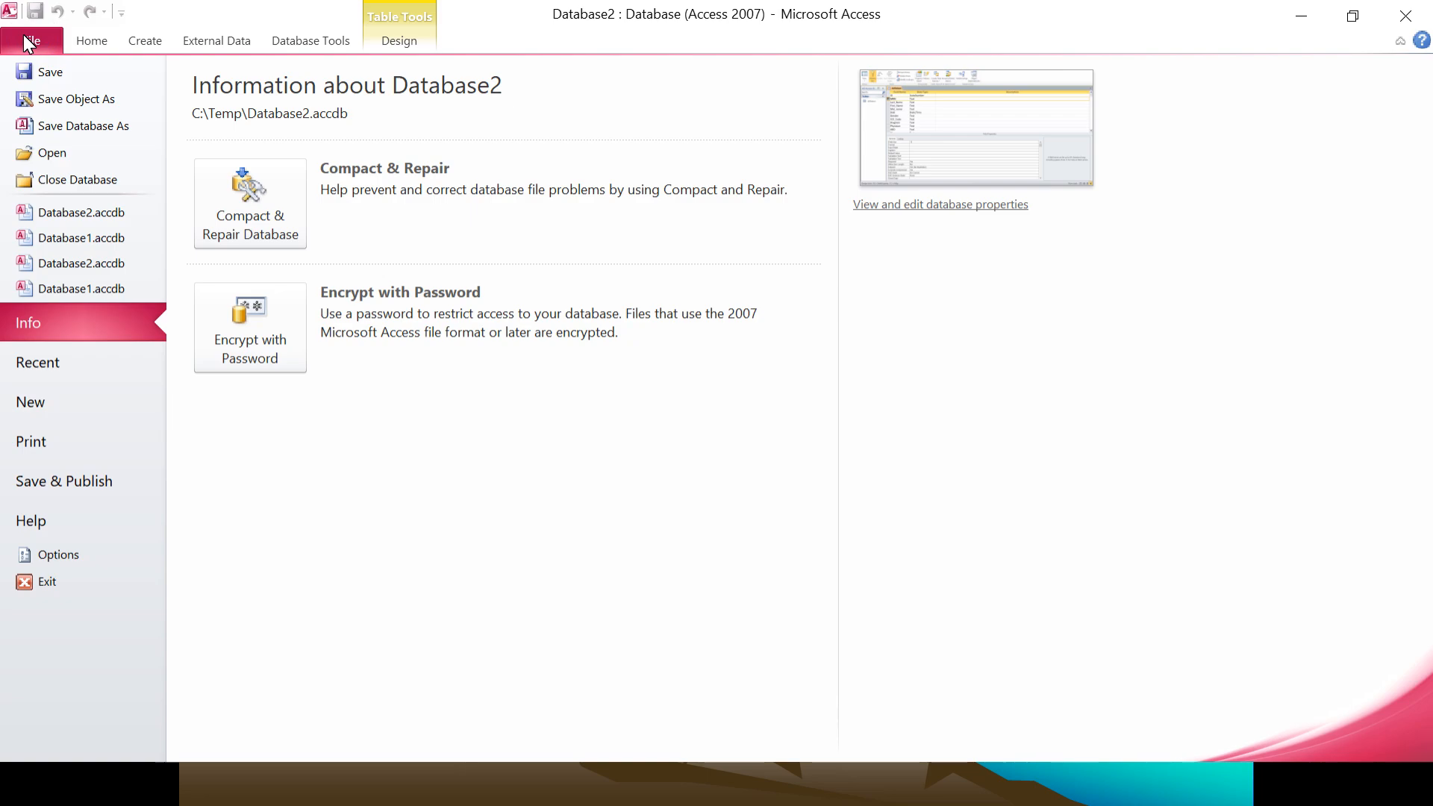
left_click(68, 127)
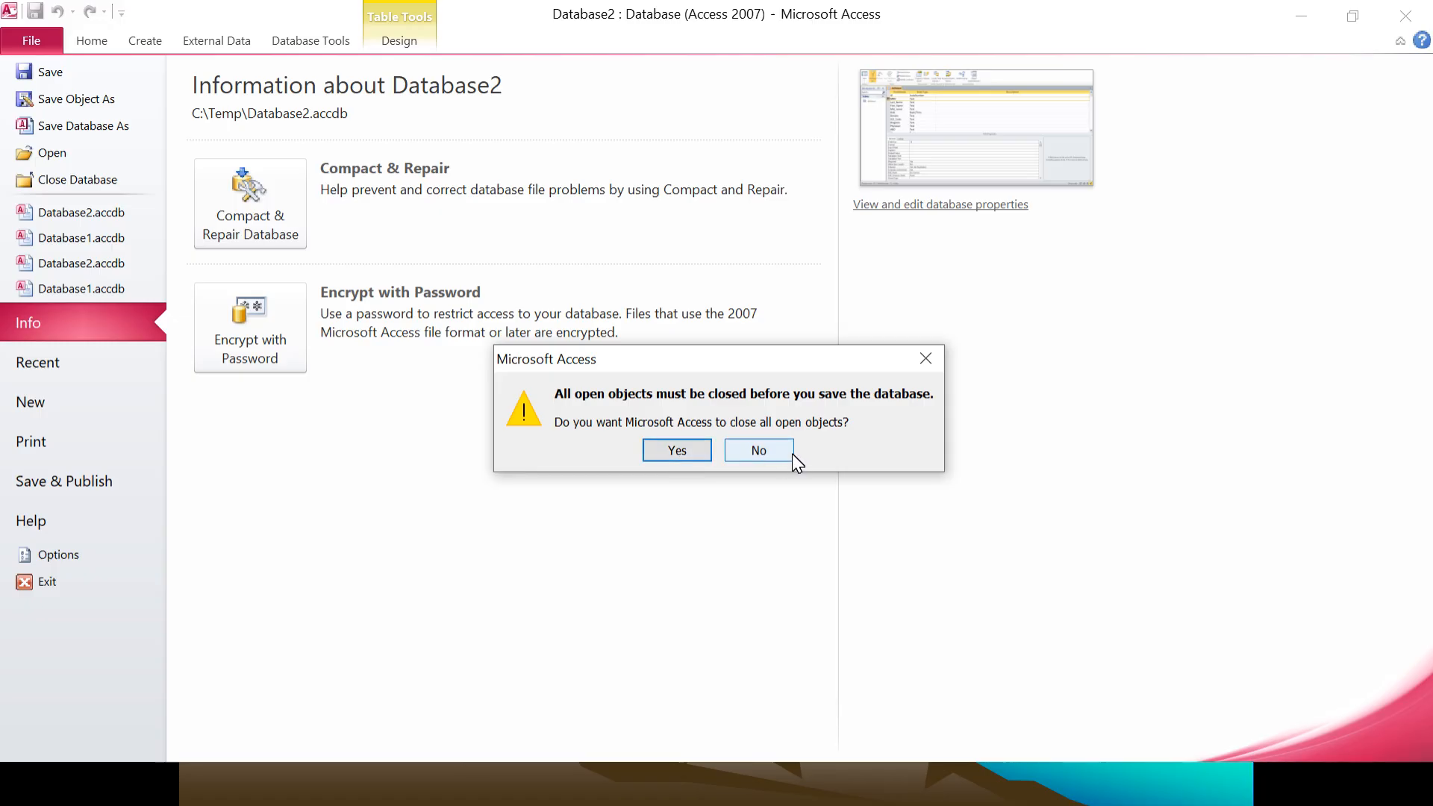
left_click(665, 445)
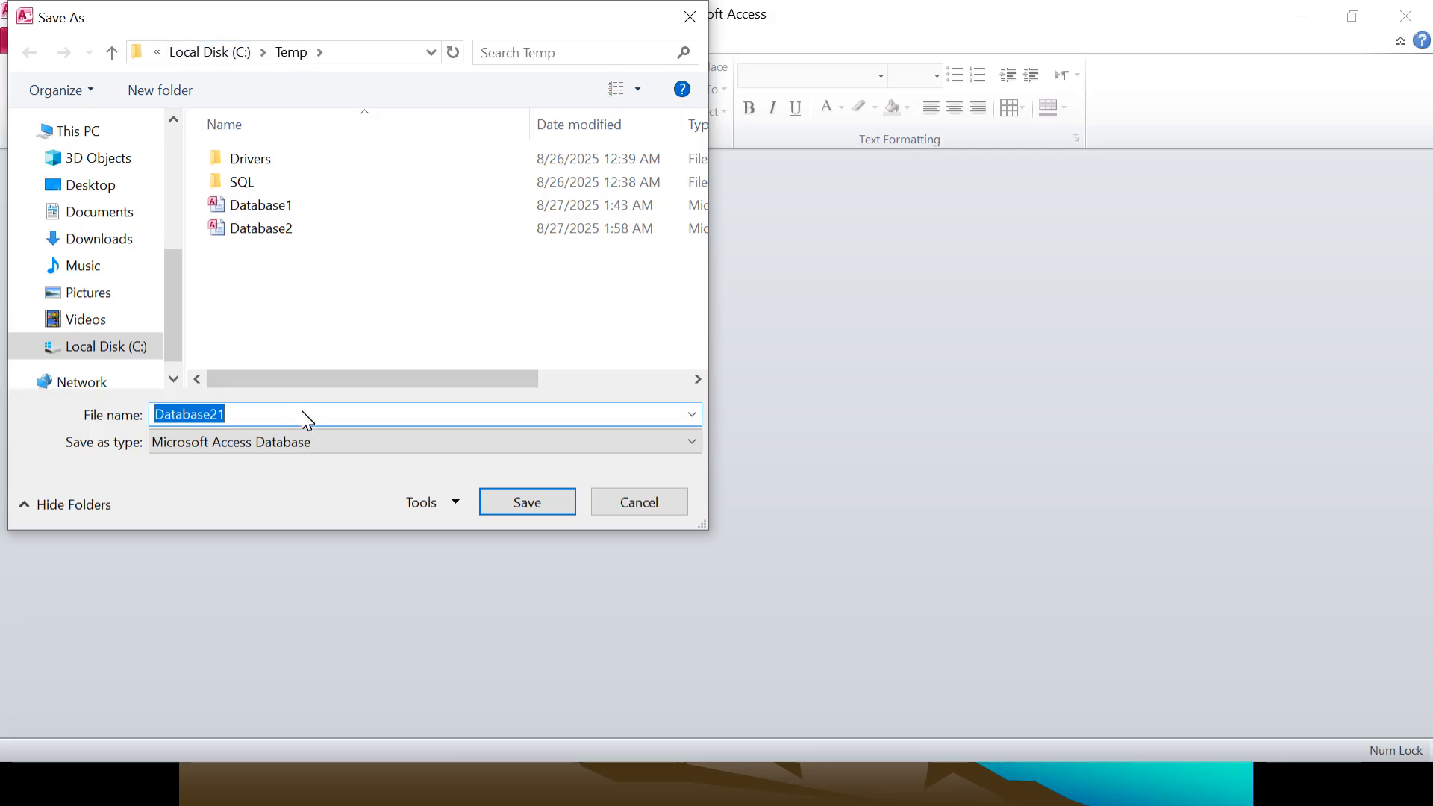
type("BMT")
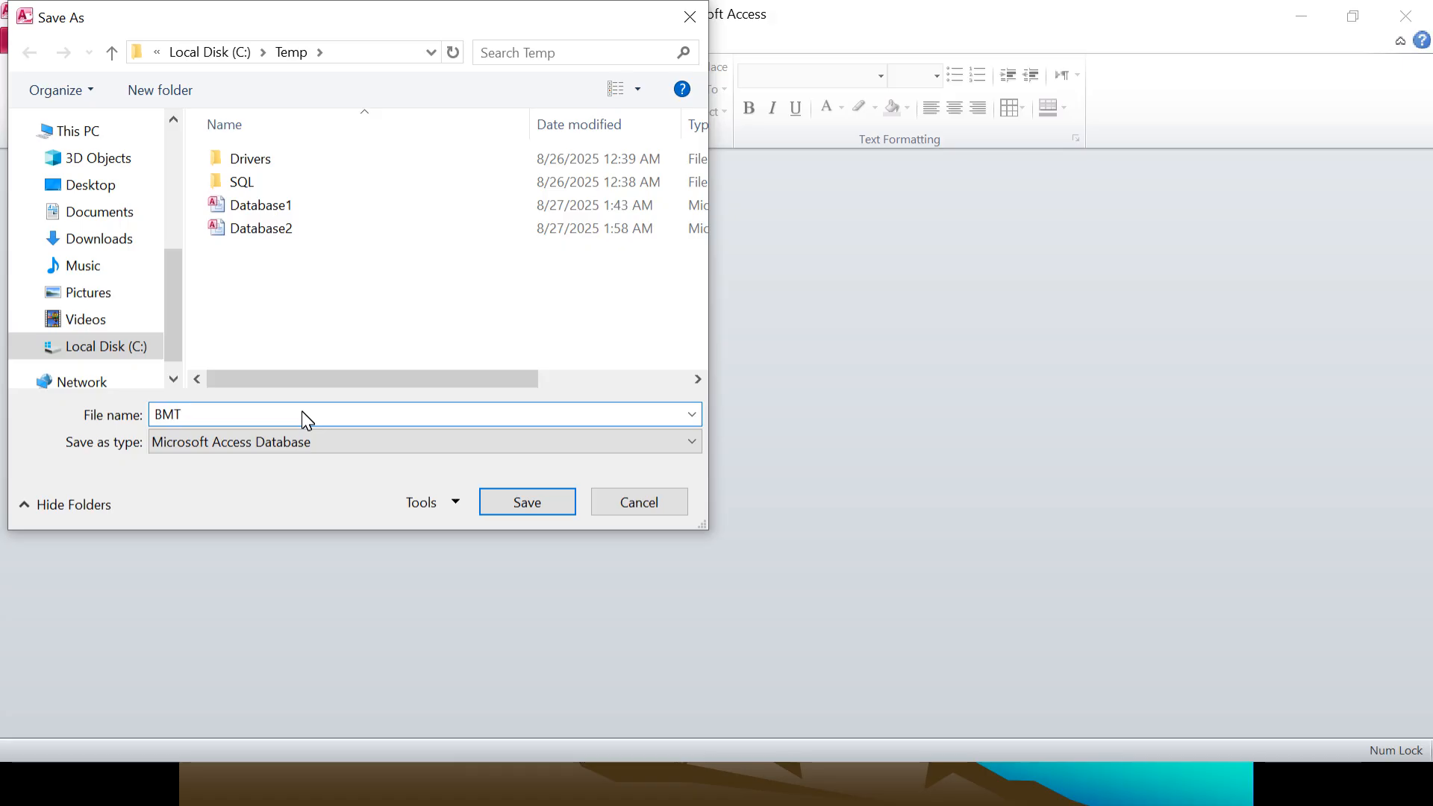
type("Lab")
left_click(531, 508)
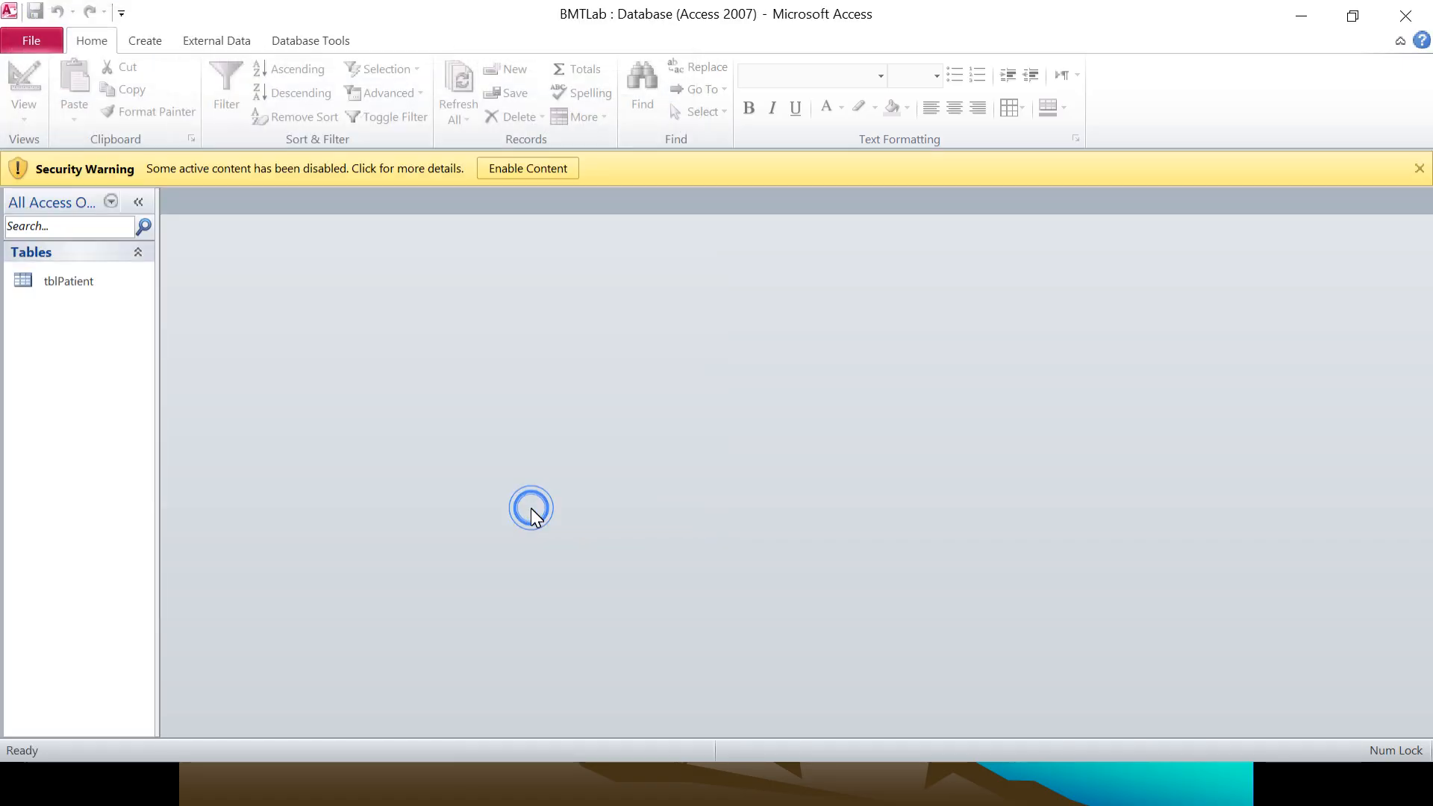
- Open the tblPatient table in datasheet view to review its columns, and close Access
left_click(74, 280)
double_click(75, 281)
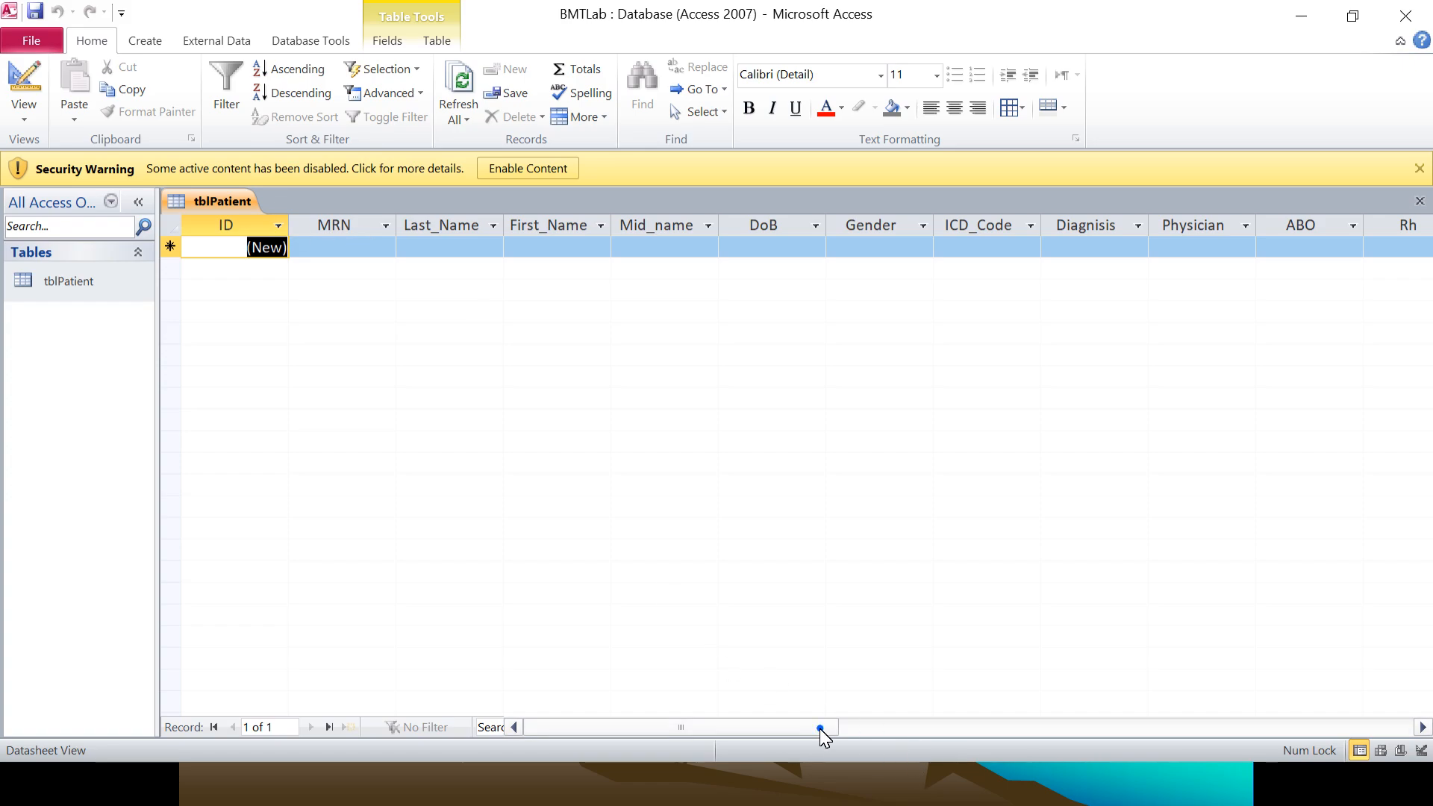
left_click_drag(819, 728, 754, 712)
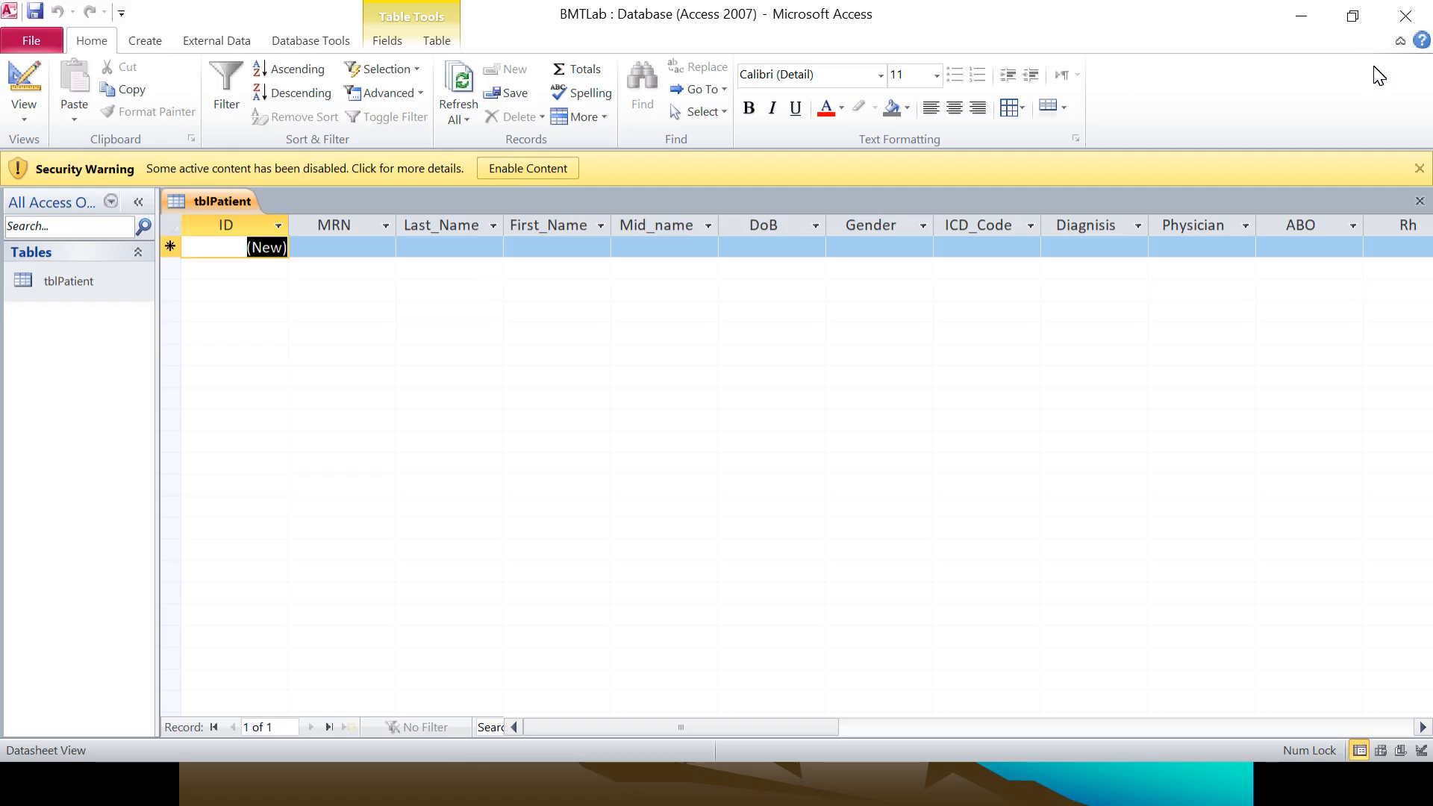
left_click(1406, 22)
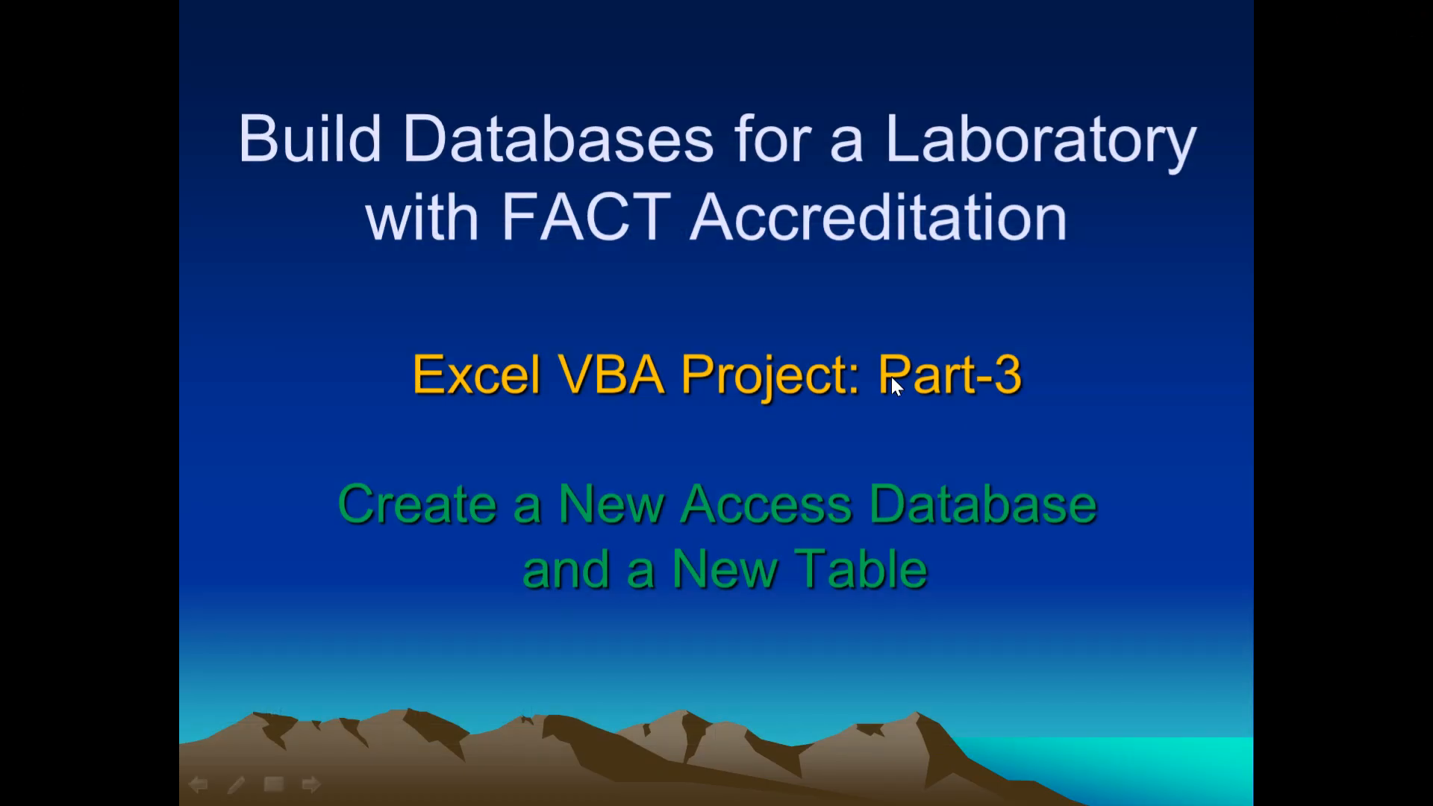
left_click(924, 384)
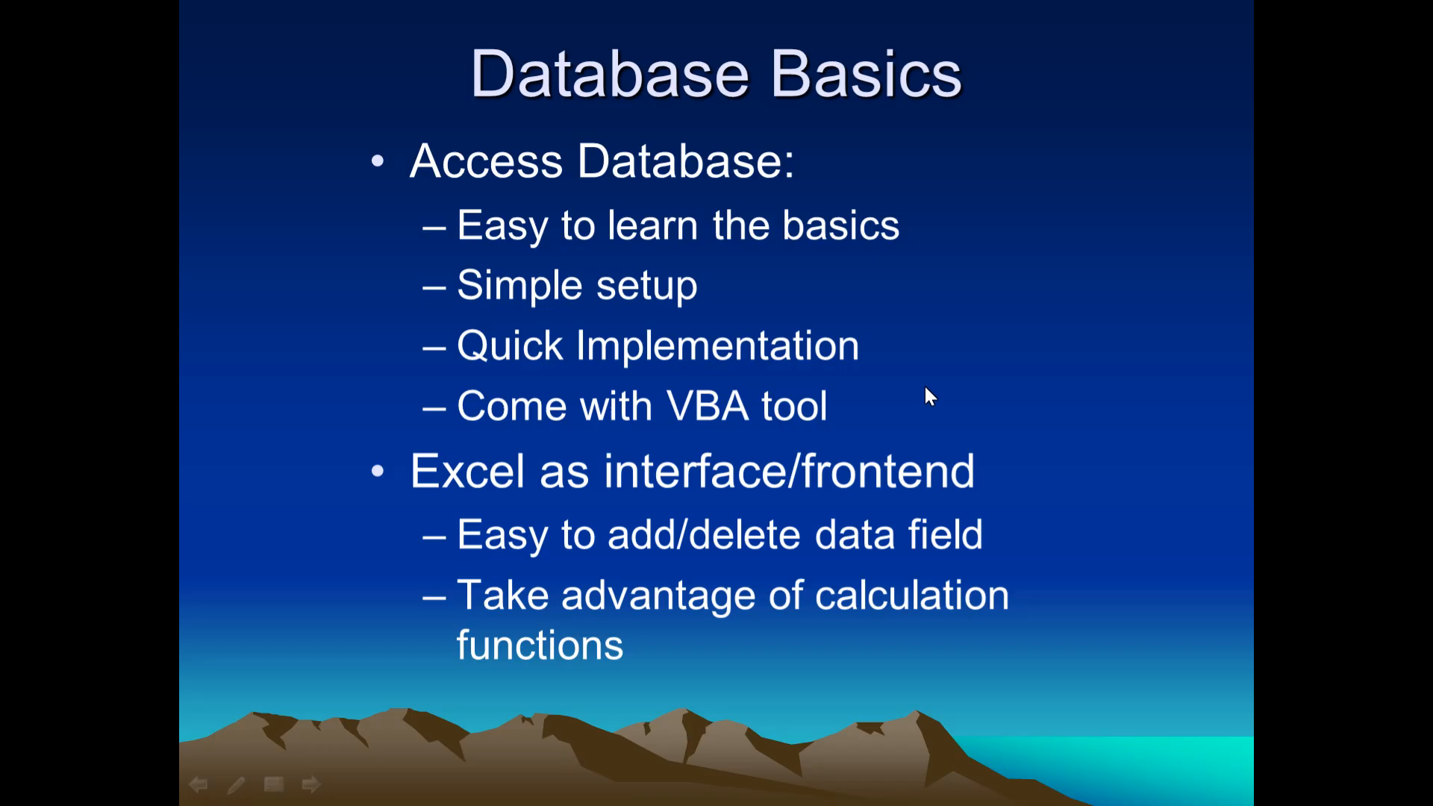